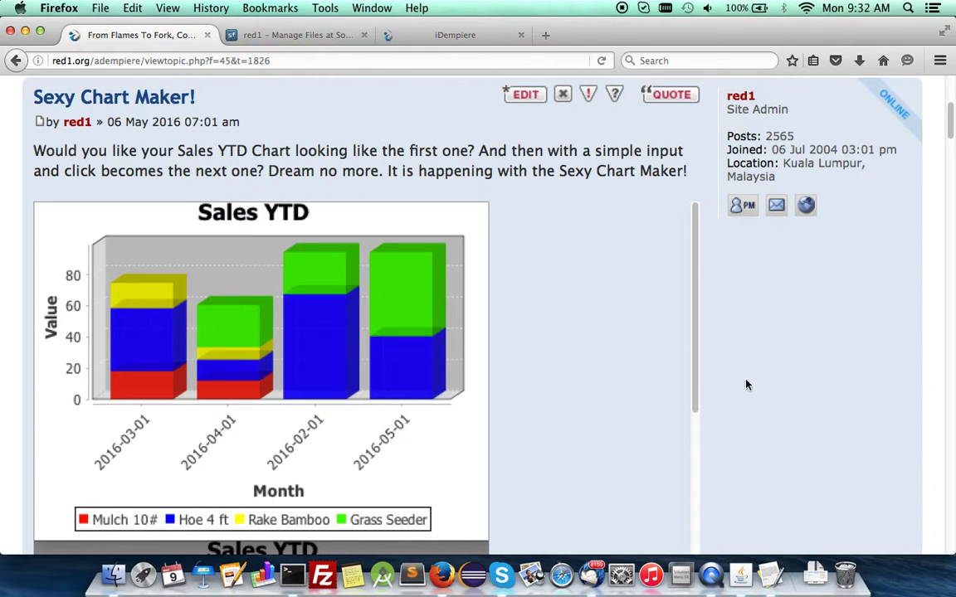
Step: Examine and compare the two stacked Sales YTD charts in the Sexy Chart Maker post
{"action": "scroll", "coordinate": [746, 384], "scroll_direction": "down", "scroll_amount": 1}
{"action": "scroll", "coordinate": [745, 384], "scroll_direction": "down", "scroll_amount": 4}
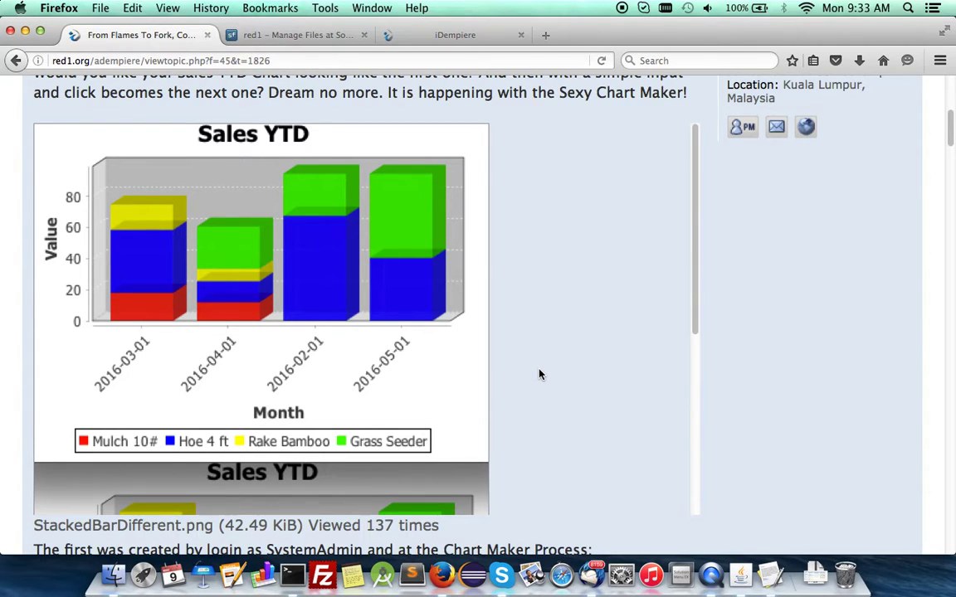
{"action": "scroll", "coordinate": [537, 375], "scroll_direction": "down", "scroll_amount": 5}
{"action": "scroll", "coordinate": [539, 375], "scroll_direction": "down", "scroll_amount": 2}
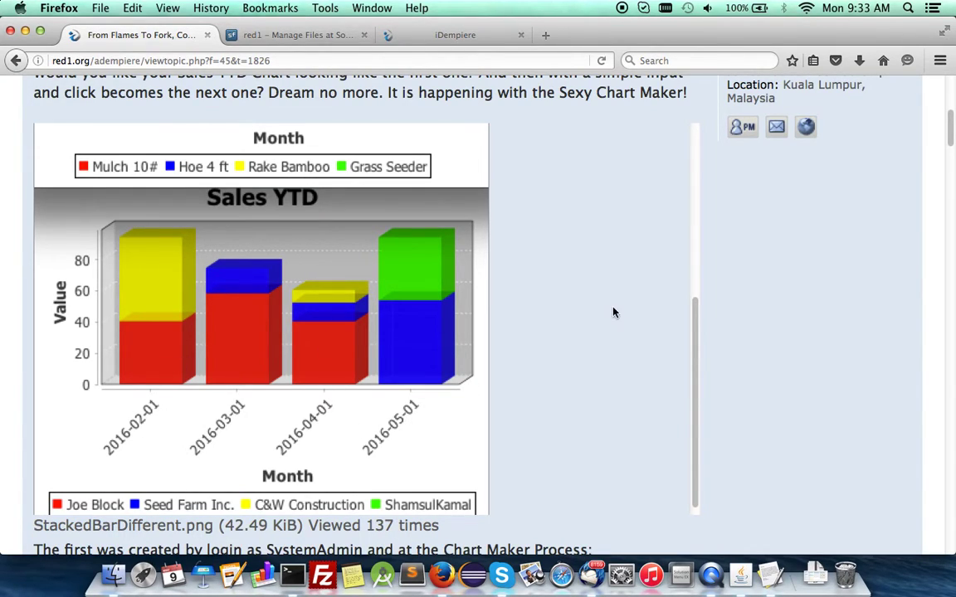
{"action": "scroll", "coordinate": [614, 312], "scroll_direction": "up", "scroll_amount": 5}
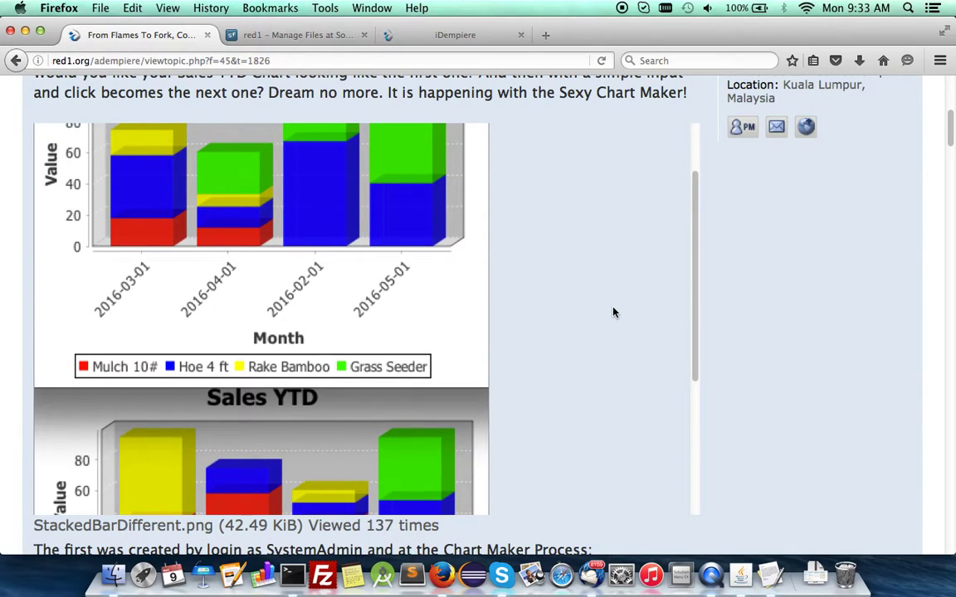
{"action": "scroll", "coordinate": [614, 312], "scroll_direction": "up", "scroll_amount": 1}
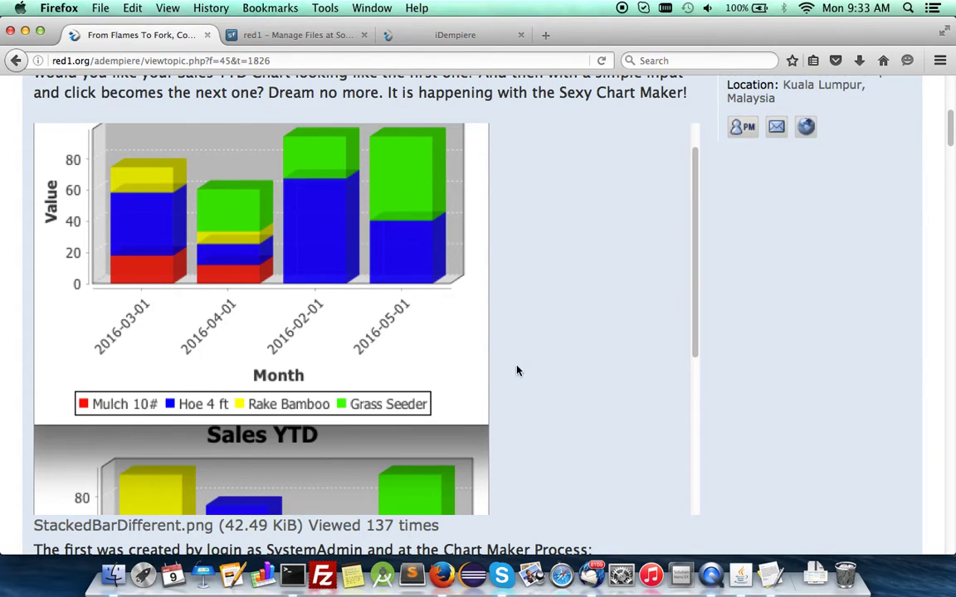
{"action": "scroll", "coordinate": [539, 368], "scroll_direction": "down", "scroll_amount": 5}
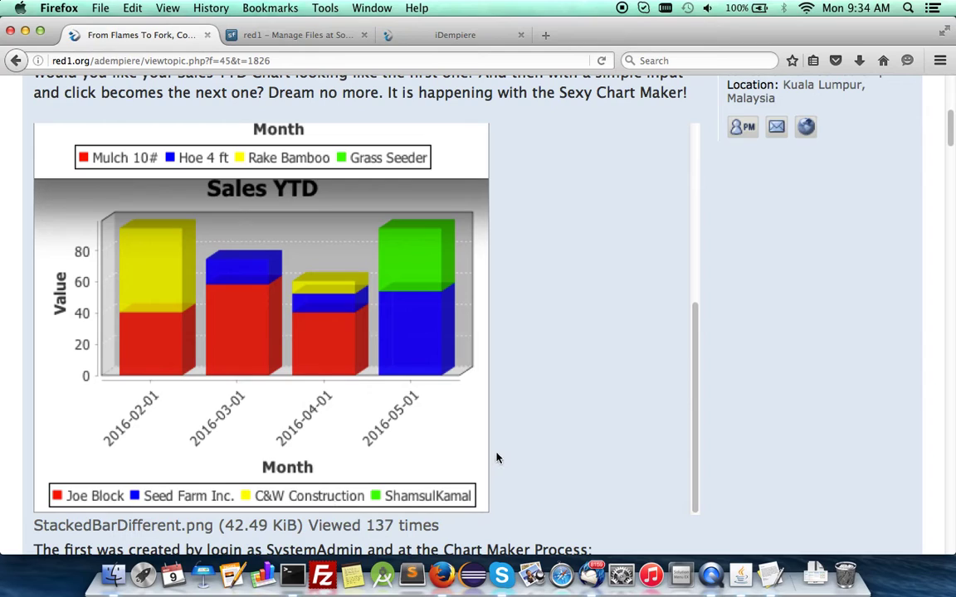
{"action": "scroll", "coordinate": [757, 403], "scroll_direction": "up", "scroll_amount": 3}
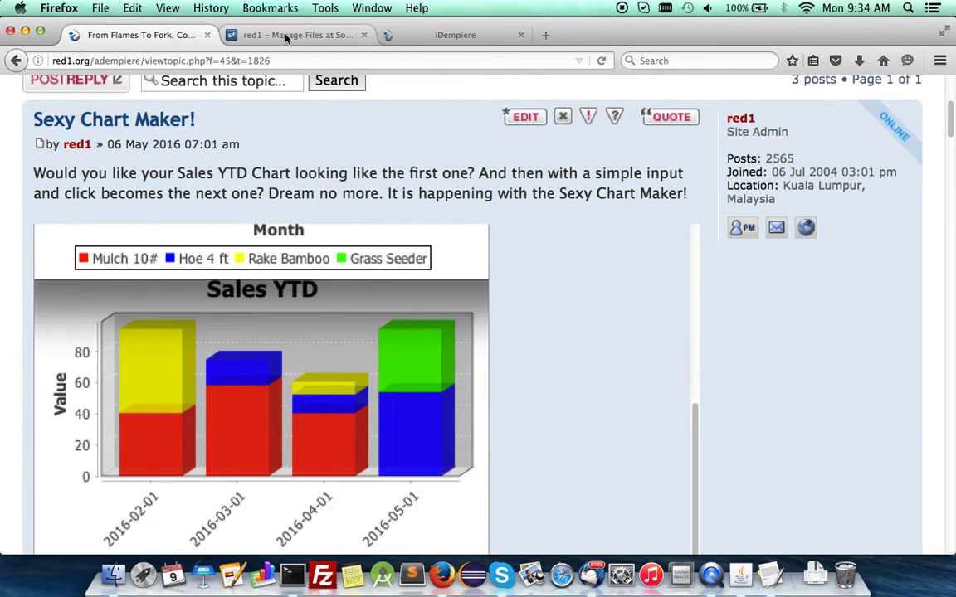
Step: Read through the Chart Maker post to its plugin links, and view the red1 project's files on SourceForge
{"action": "scroll", "coordinate": [848, 380], "scroll_direction": "down", "scroll_amount": 20}
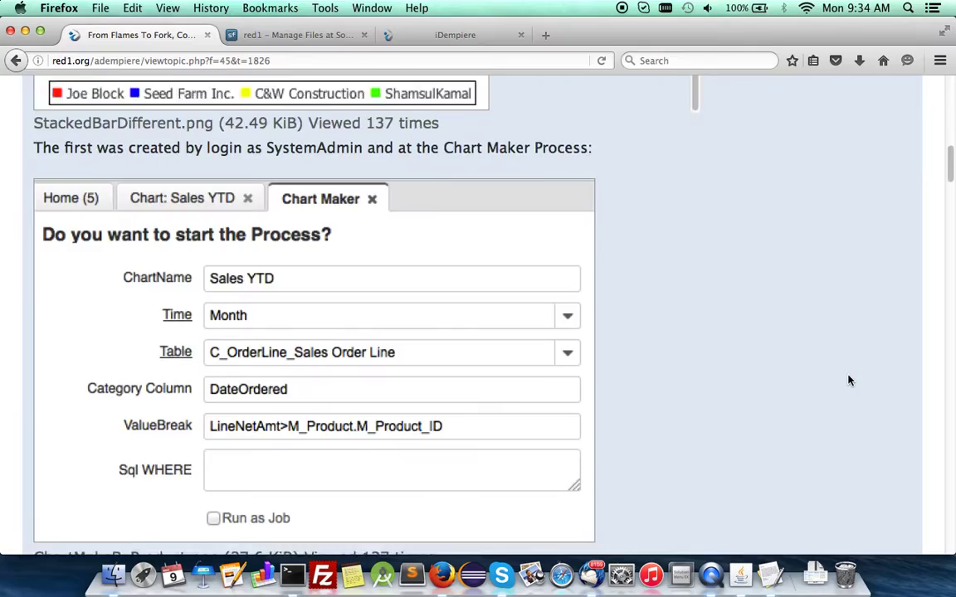
{"action": "scroll", "coordinate": [848, 380], "scroll_direction": "down", "scroll_amount": 20}
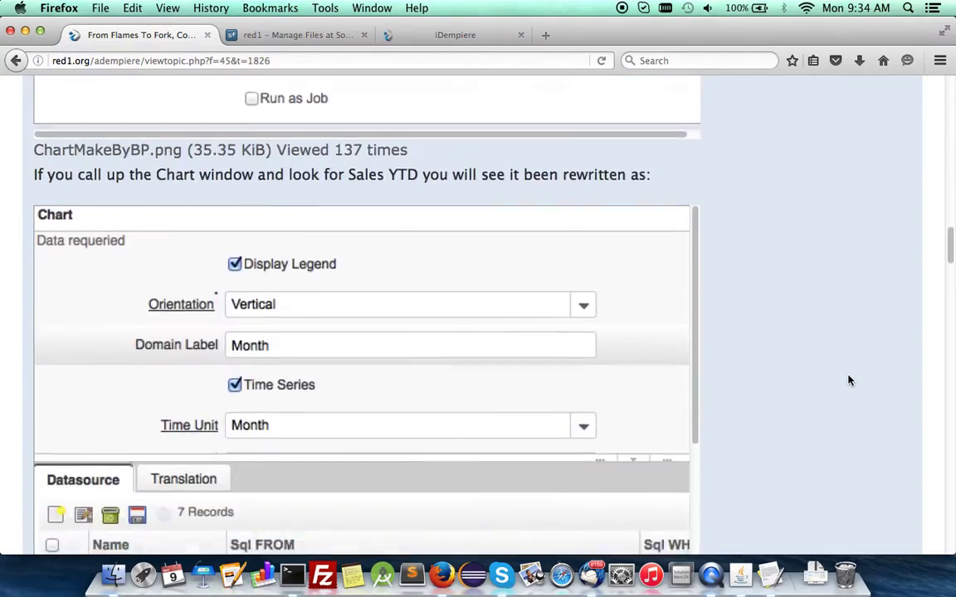
{"action": "scroll", "coordinate": [848, 380], "scroll_direction": "down", "scroll_amount": 3}
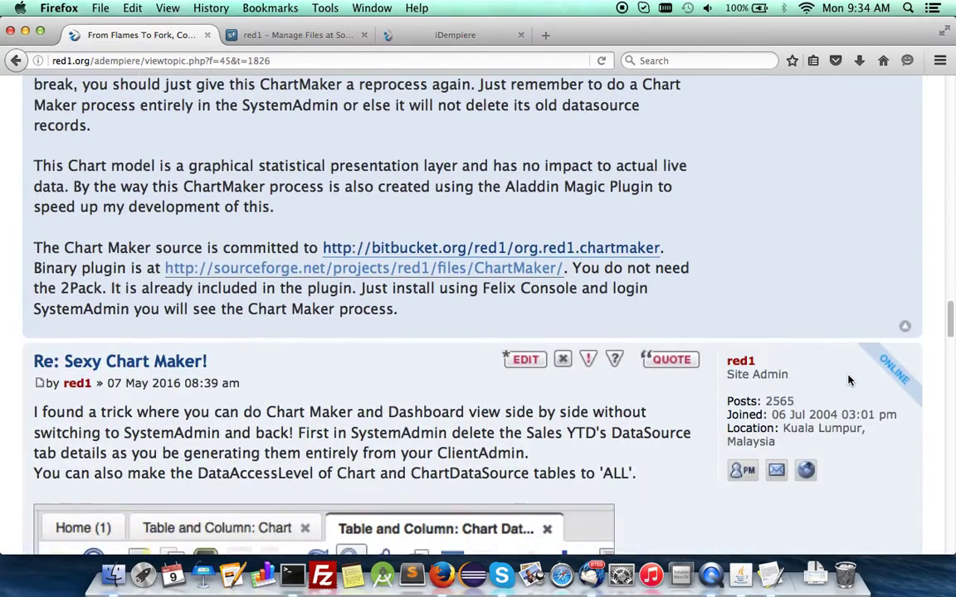
{"action": "scroll", "coordinate": [848, 380], "scroll_direction": "up", "scroll_amount": 1}
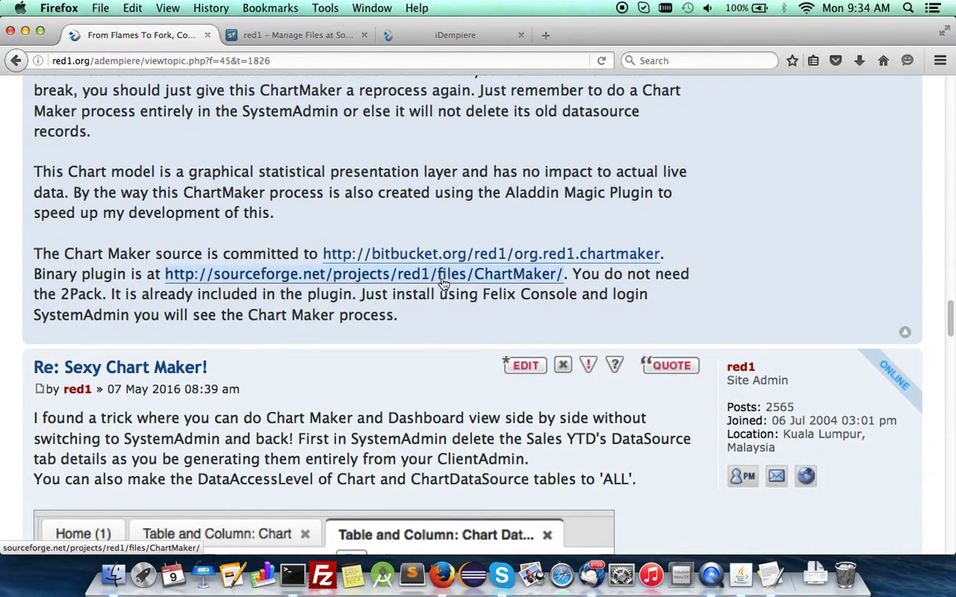
{"action": "left_click", "coordinate": [270, 41]}
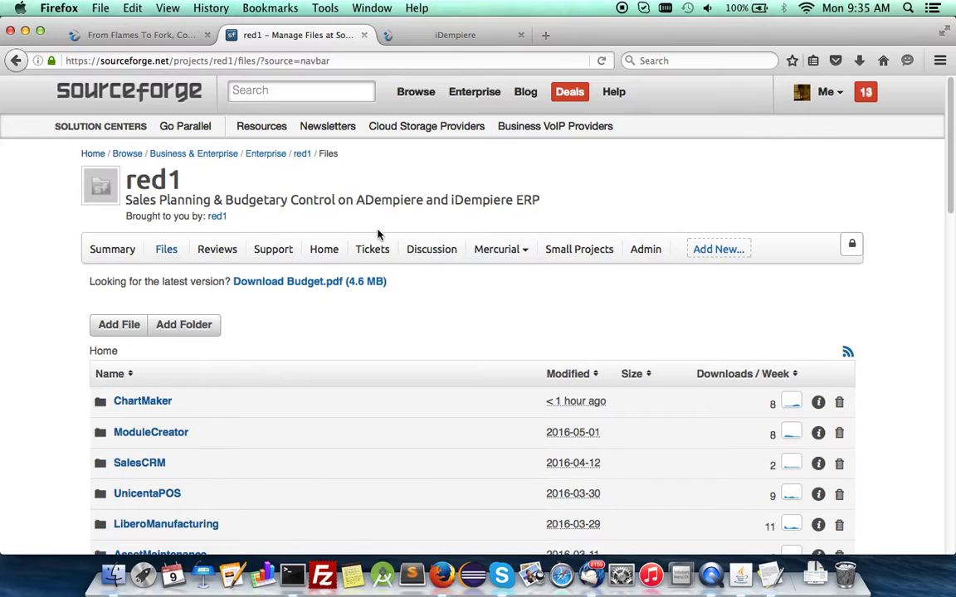
Step: Switch to iDempiere and add a Sales Order event on May 1, 2016 with the summary "C=J,P=Hoe,Q=2"
{"action": "left_click", "coordinate": [442, 38]}
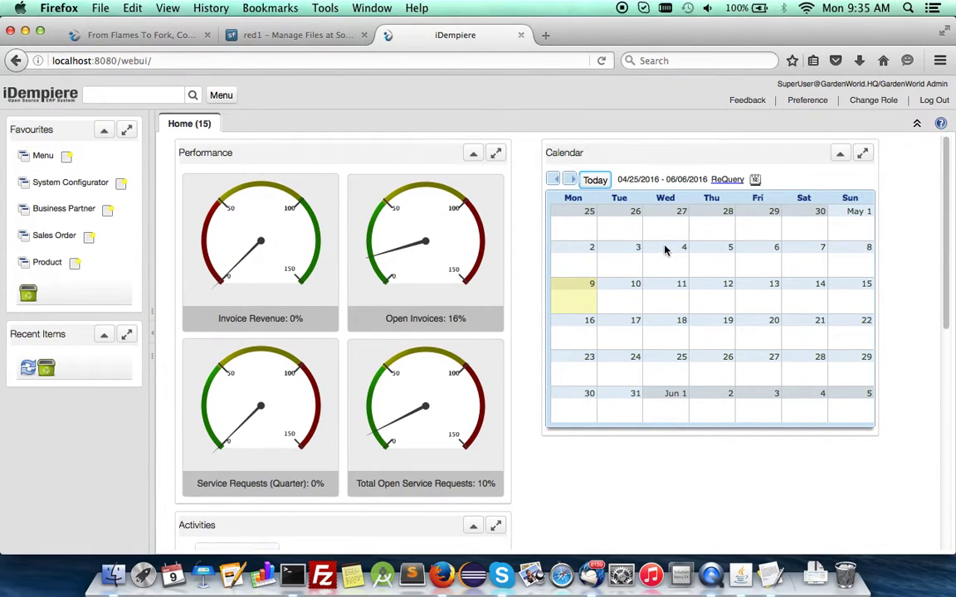
{"action": "left_click", "coordinate": [858, 239]}
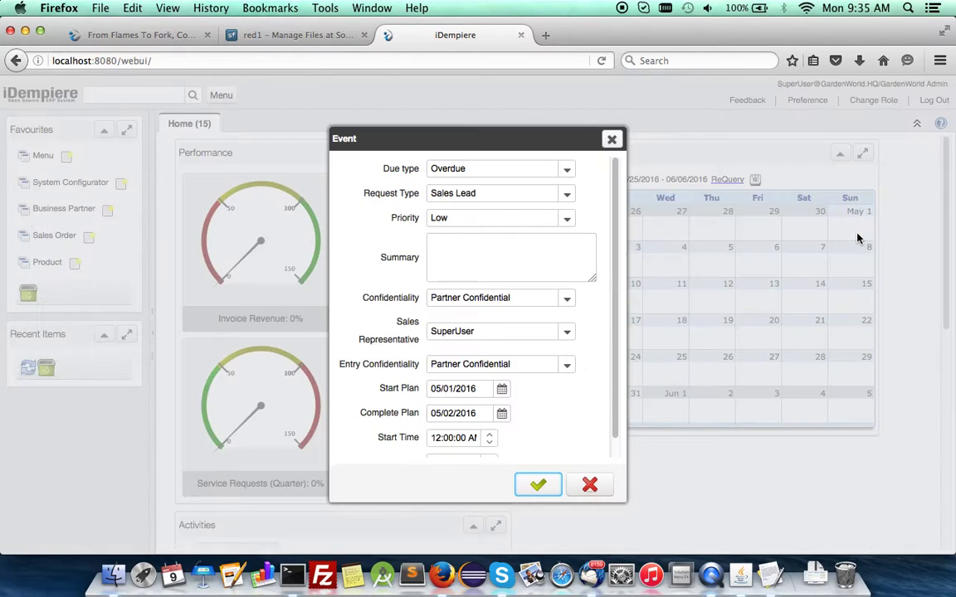
{"action": "left_click", "coordinate": [566, 194]}
{"action": "left_click", "coordinate": [501, 243]}
{"action": "left_click", "coordinate": [501, 243]}
{"action": "type", "text": "C=J"}
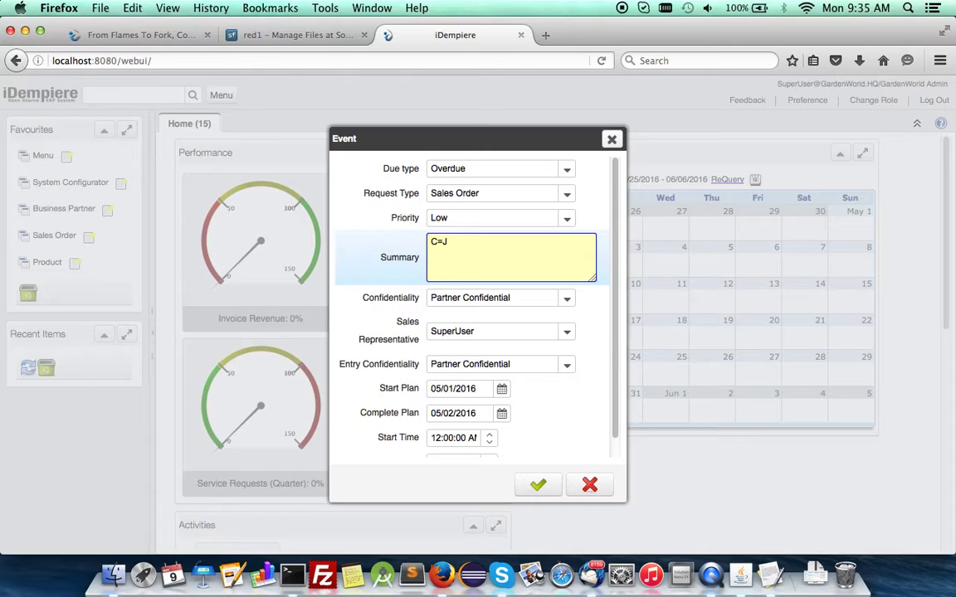
{"action": "type", "text": "."}
{"action": "type", "text": "P"}
{"action": "type", "text": "="}
{"action": "type", "text": "Hoe"}
{"action": "type", "text": ",Q=2"}
{"action": "left_click", "coordinate": [531, 488]}
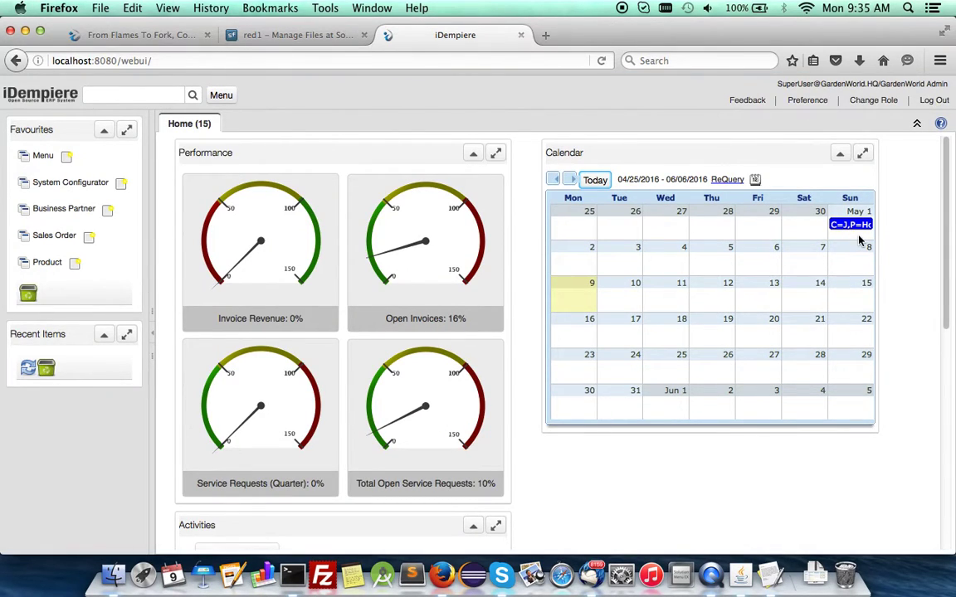
Step: Add a Sales Order event on April 25, 2016 with the summary "C=J,P=Seeder"
{"action": "left_click", "coordinate": [583, 228]}
{"action": "left_click", "coordinate": [565, 197]}
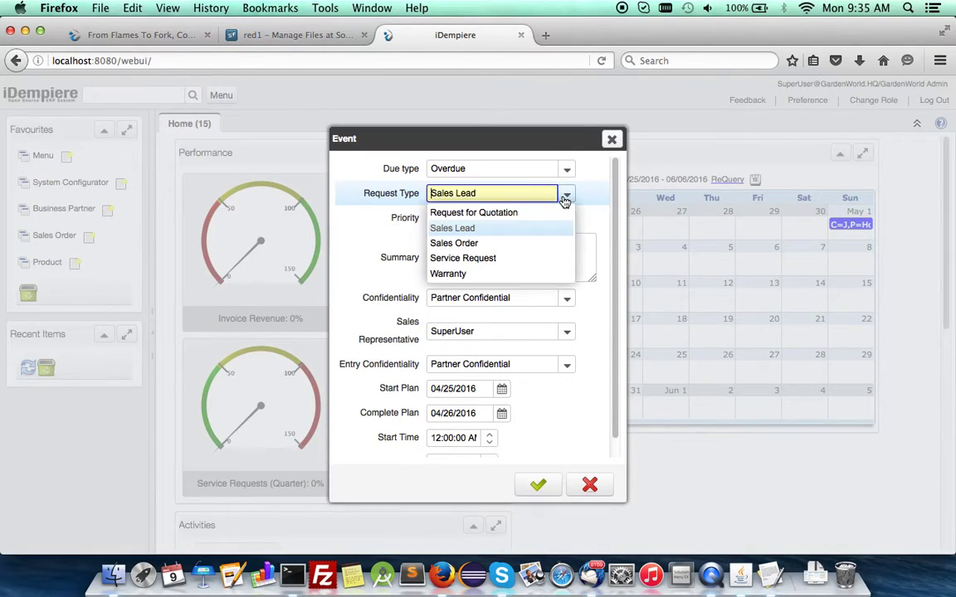
{"action": "left_click", "coordinate": [481, 245]}
{"action": "left_click", "coordinate": [475, 257]}
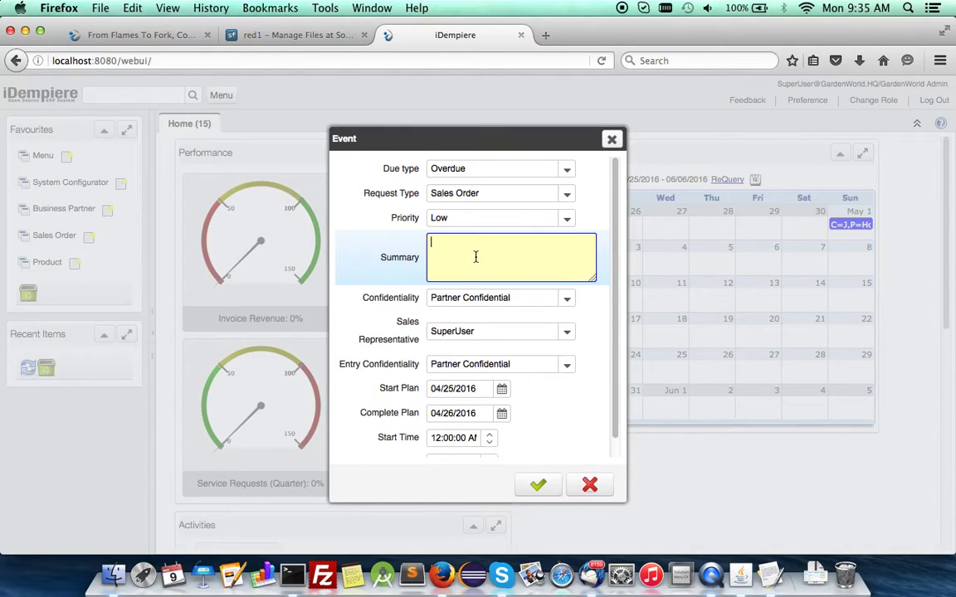
{"action": "type", "text": "C=J,P=Seeder"}
{"action": "left_click", "coordinate": [538, 484]}
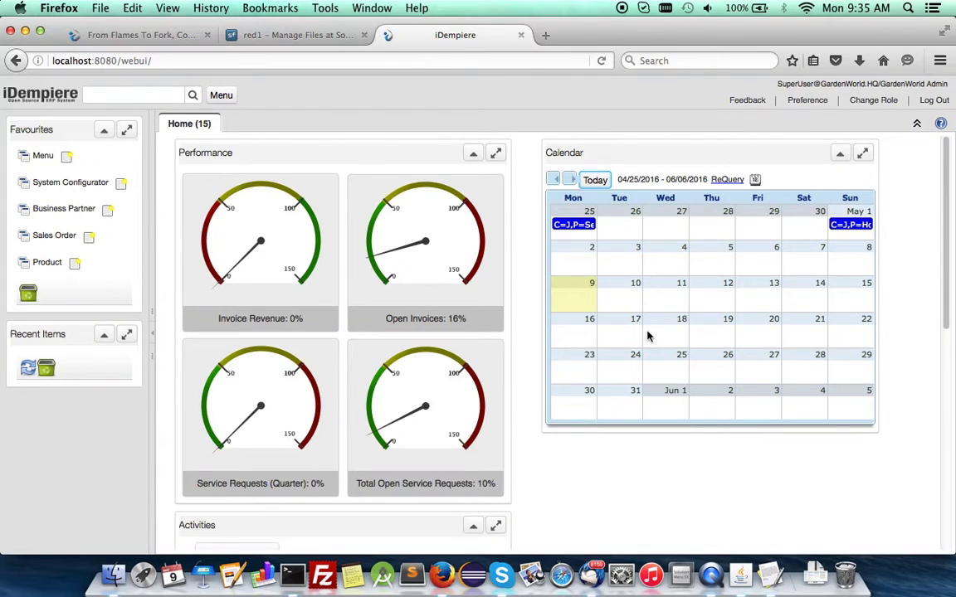
Step: Add a Sales Order event on April 26, 2016 with the summary "C=C,P=Rake,Q=2"
{"action": "left_click", "coordinate": [611, 228]}
{"action": "left_click", "coordinate": [527, 247]}
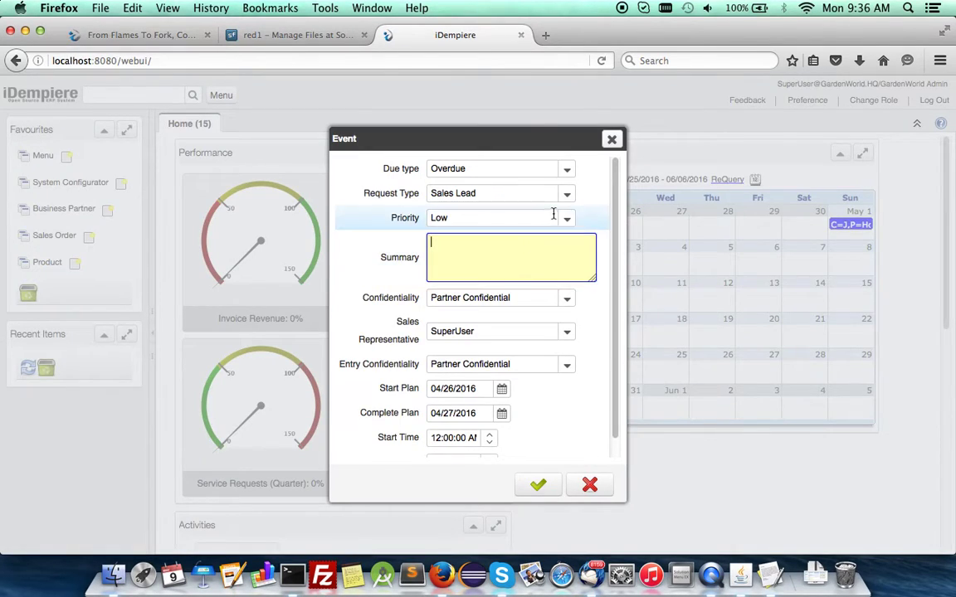
{"action": "left_click", "coordinate": [567, 194]}
{"action": "left_click", "coordinate": [477, 243]}
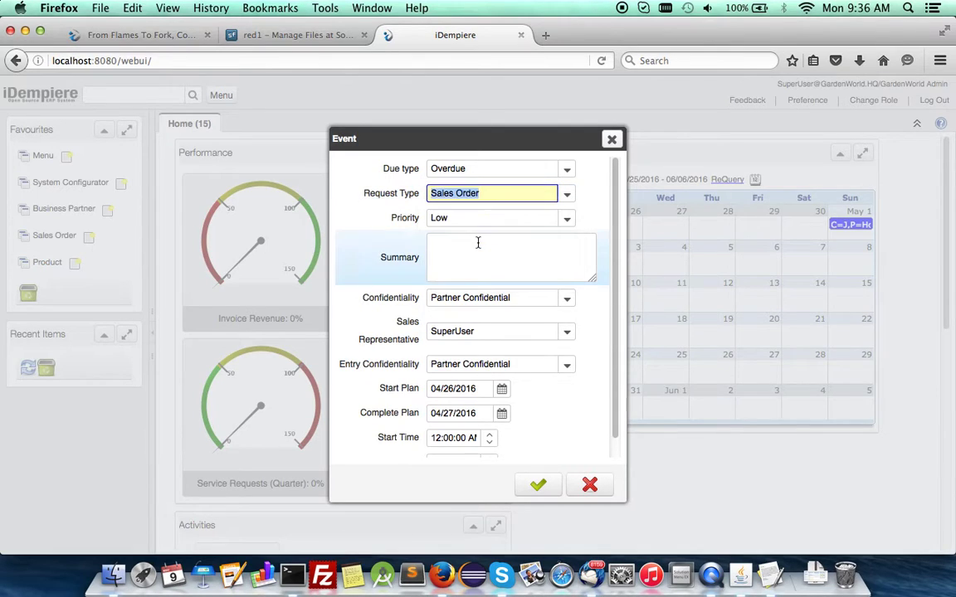
{"action": "left_click", "coordinate": [476, 248]}
{"action": "type", "text": "C="}
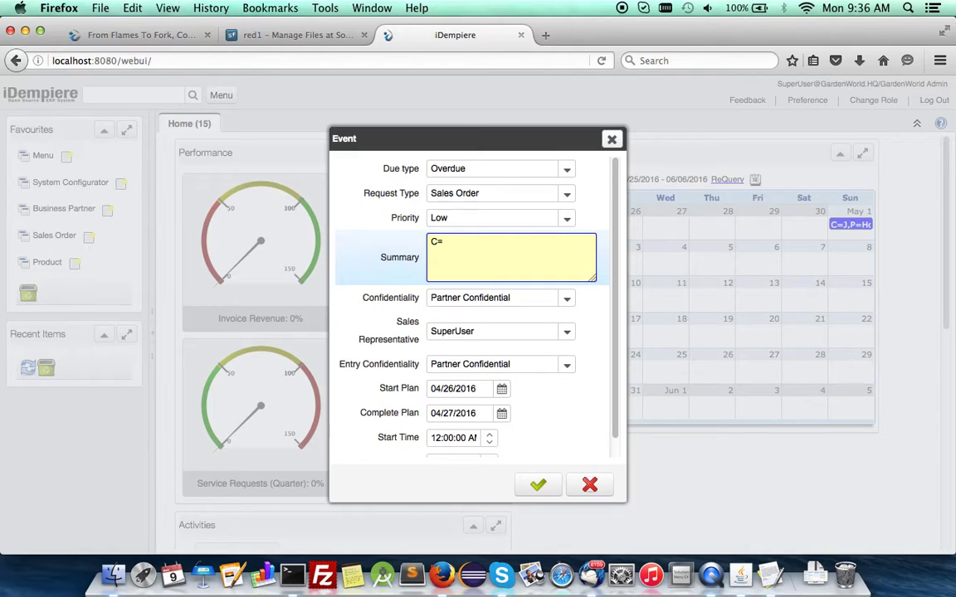
{"action": "type", "text": "C,P=Rake,Q=2"}
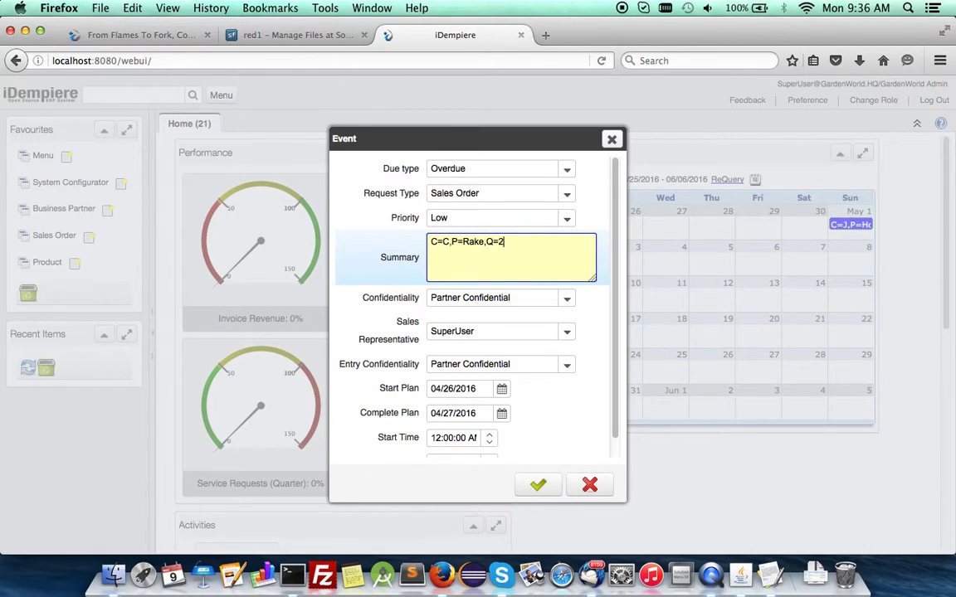
{"action": "left_click", "coordinate": [537, 488]}
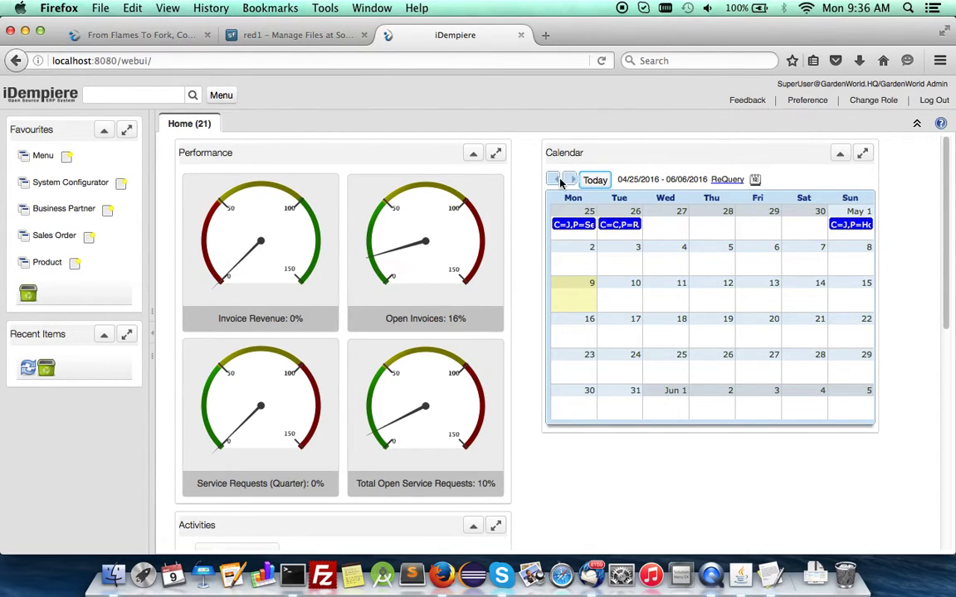
Step: Maximize the dashboard calendar and go back two months to March 2016
{"action": "left_click", "coordinate": [862, 153]}
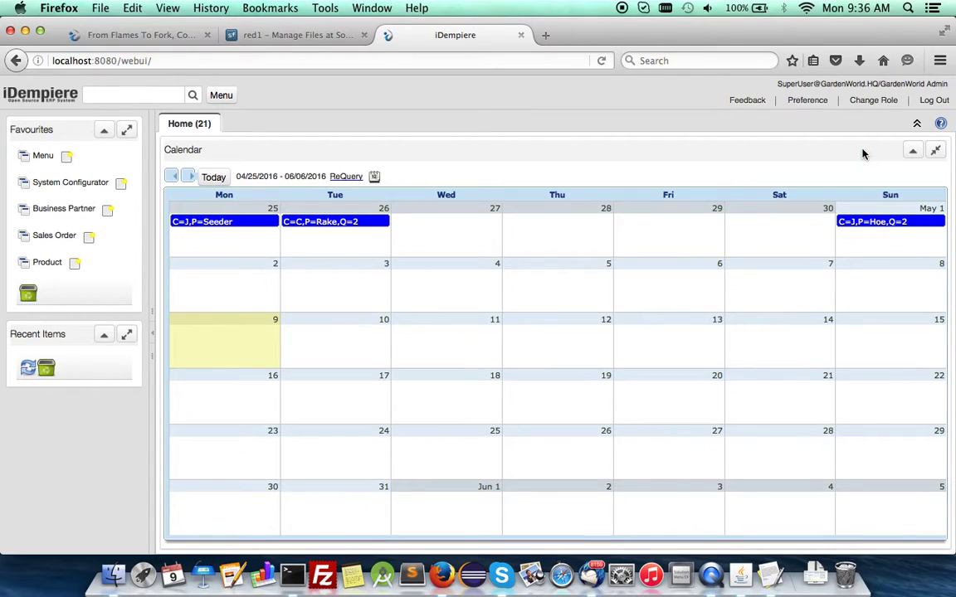
{"action": "left_click", "coordinate": [171, 176]}
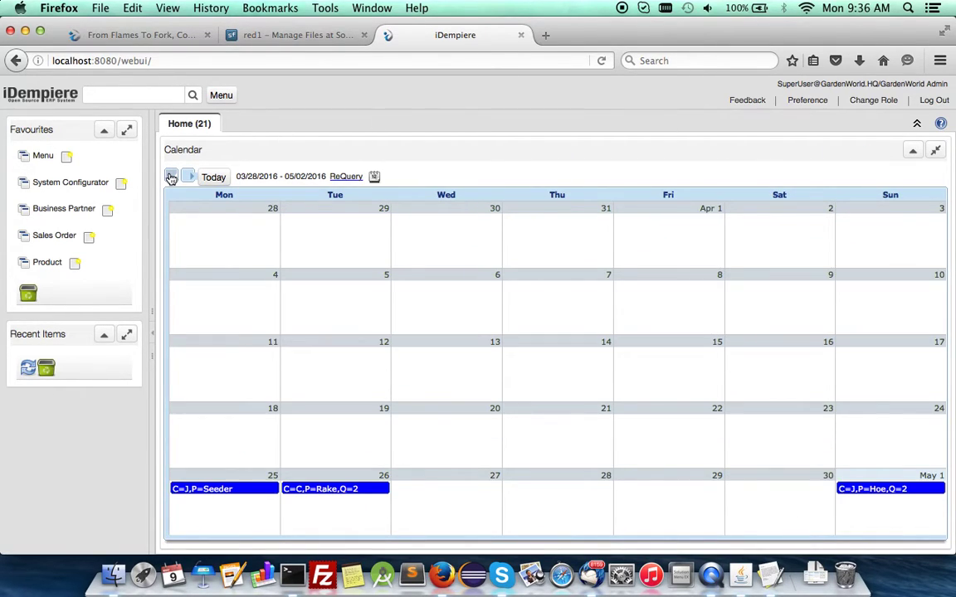
{"action": "left_click", "coordinate": [171, 177]}
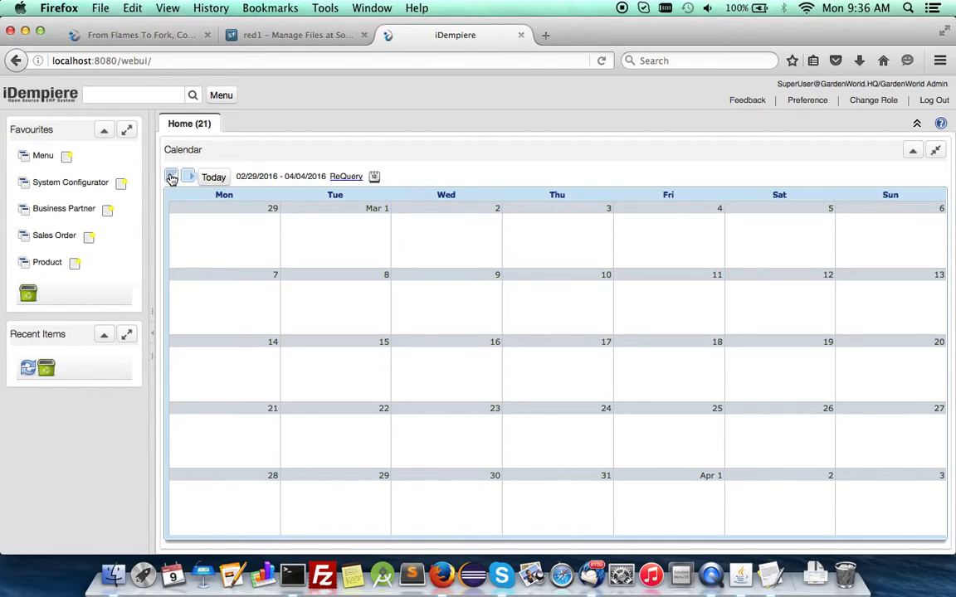
Step: Add a Sales Order event on March 1, 2016 with the summary "C=S,P=Mulch,Q=3"
{"action": "left_click", "coordinate": [345, 237]}
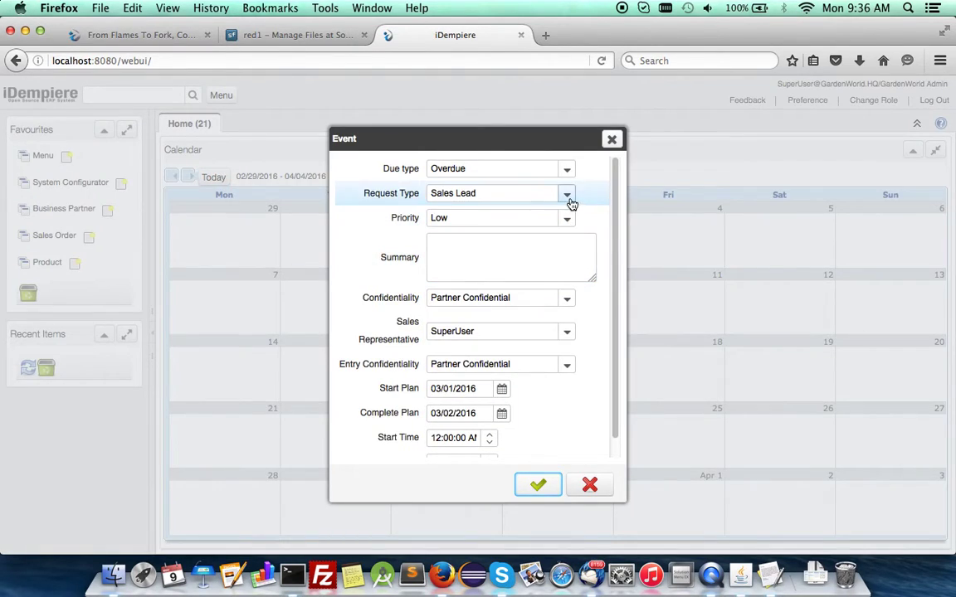
{"action": "left_click", "coordinate": [569, 200]}
{"action": "left_click", "coordinate": [481, 244]}
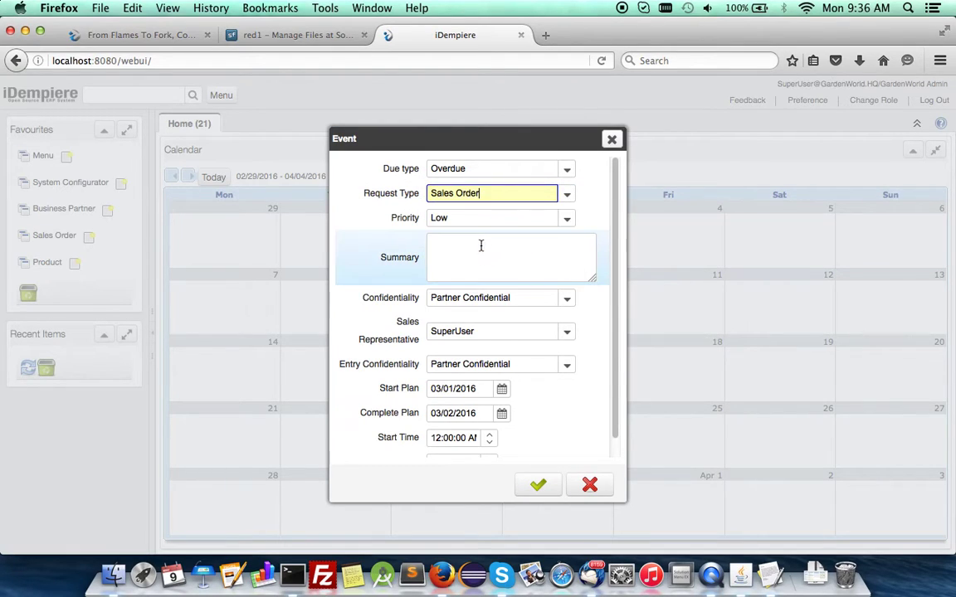
{"action": "left_click", "coordinate": [481, 245]}
{"action": "type", "text": "C=S"}
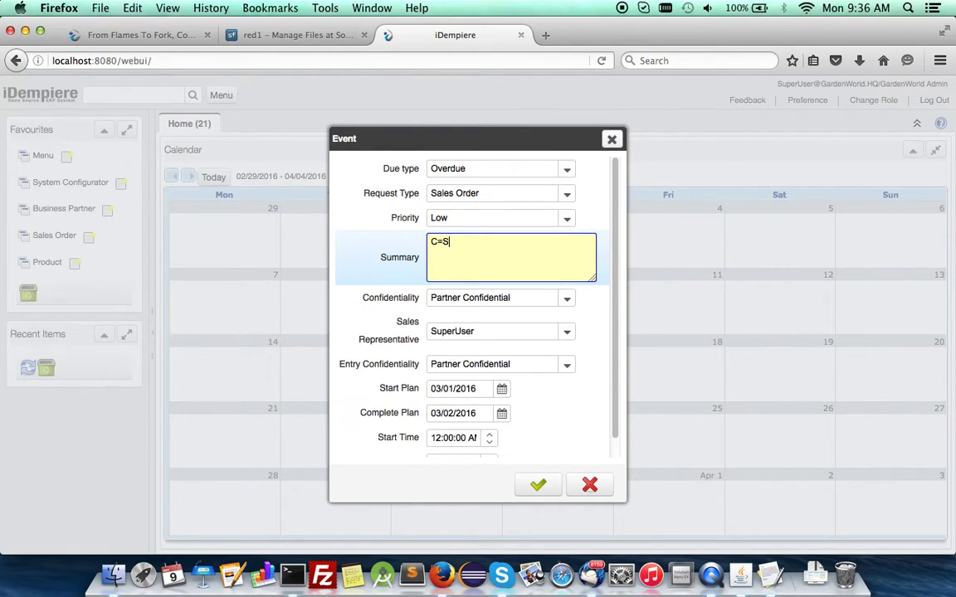
{"action": "type", "text": ",P=Mulch,Q=3"}
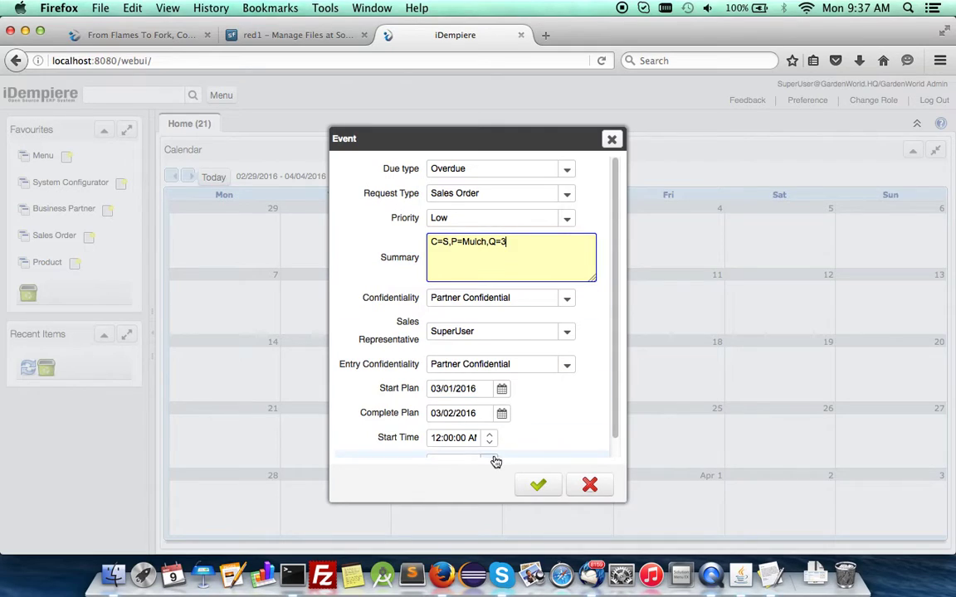
{"action": "left_click", "coordinate": [536, 485]}
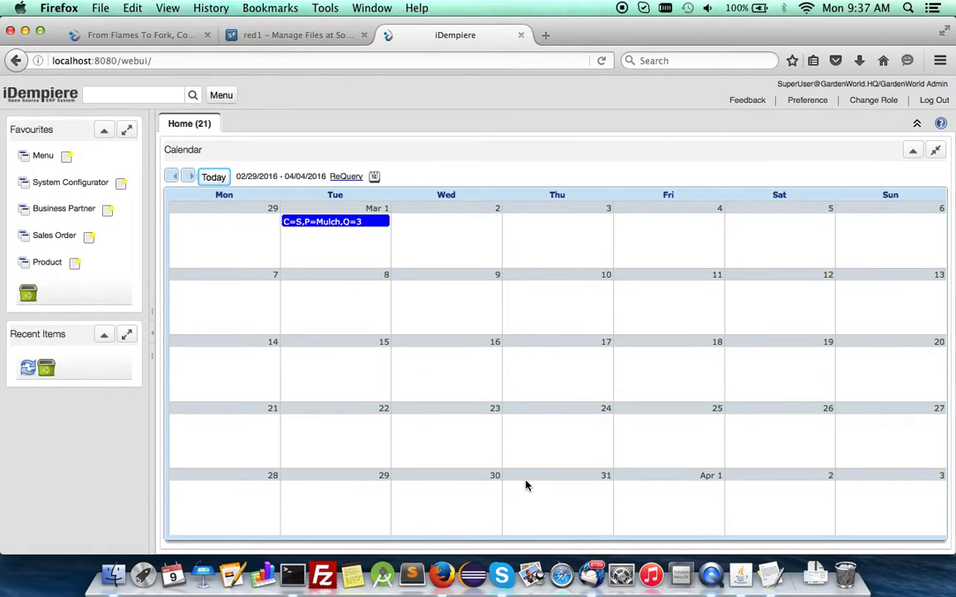
Step: Add a Sales Order event on March 2, 2016 whose summary gives the customer's first name as C, followed by "P=Hoe,Q=2"
{"action": "left_click", "coordinate": [478, 249]}
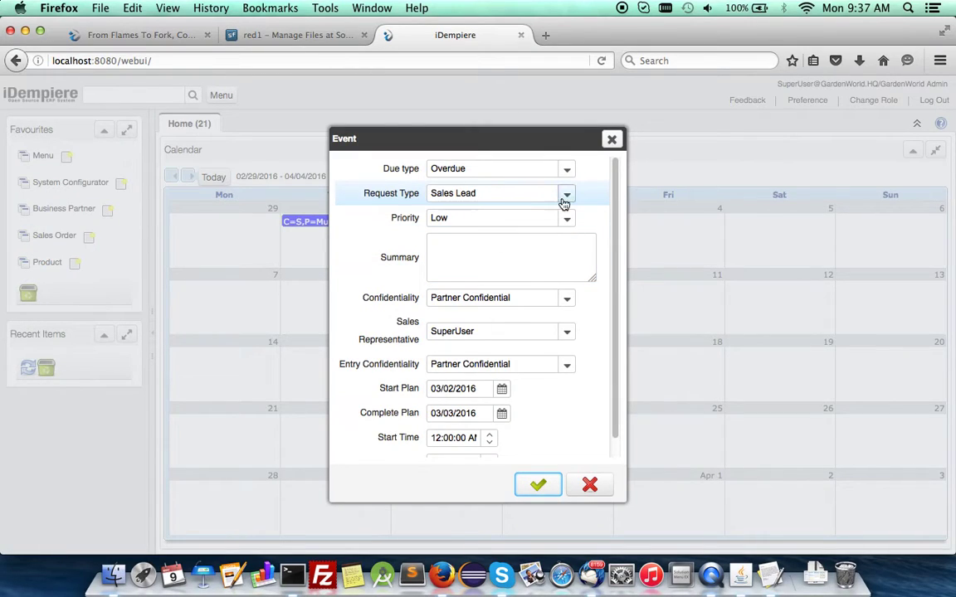
{"action": "left_click", "coordinate": [566, 193]}
{"action": "left_click", "coordinate": [486, 247]}
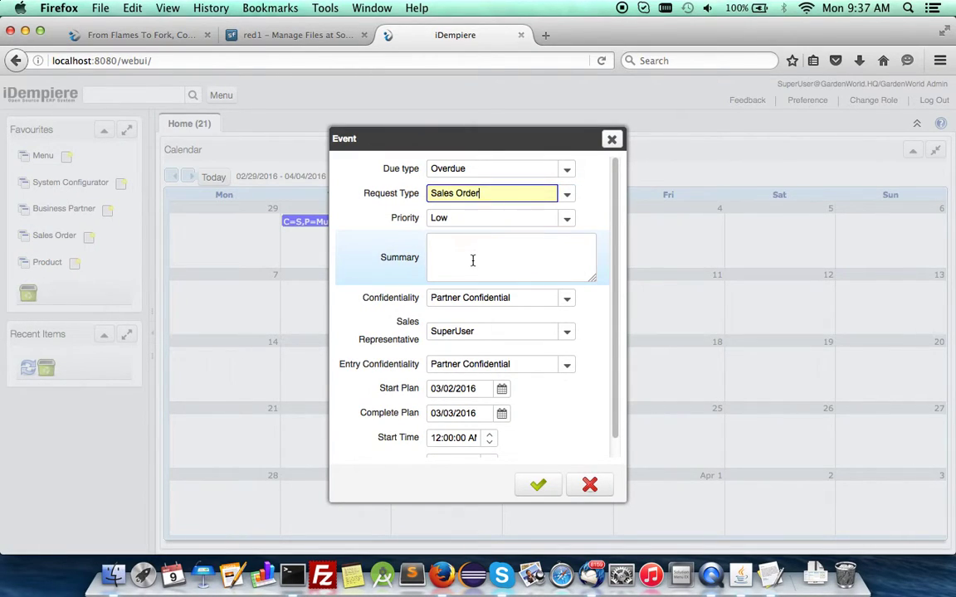
{"action": "left_click", "coordinate": [474, 258]}
{"action": "type", "text": "C=Joe,"}
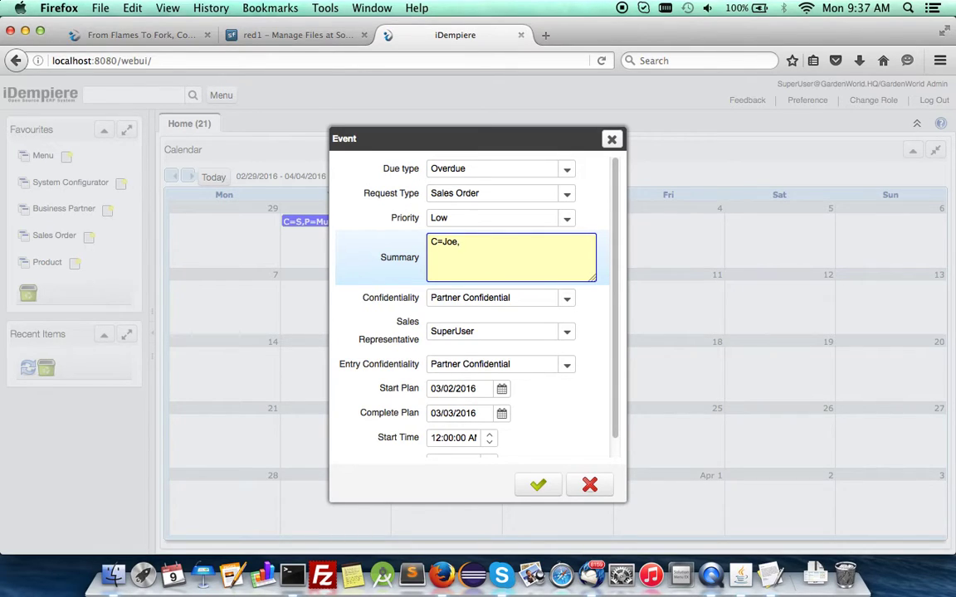
{"action": "type", "text": "P=Hoe"}
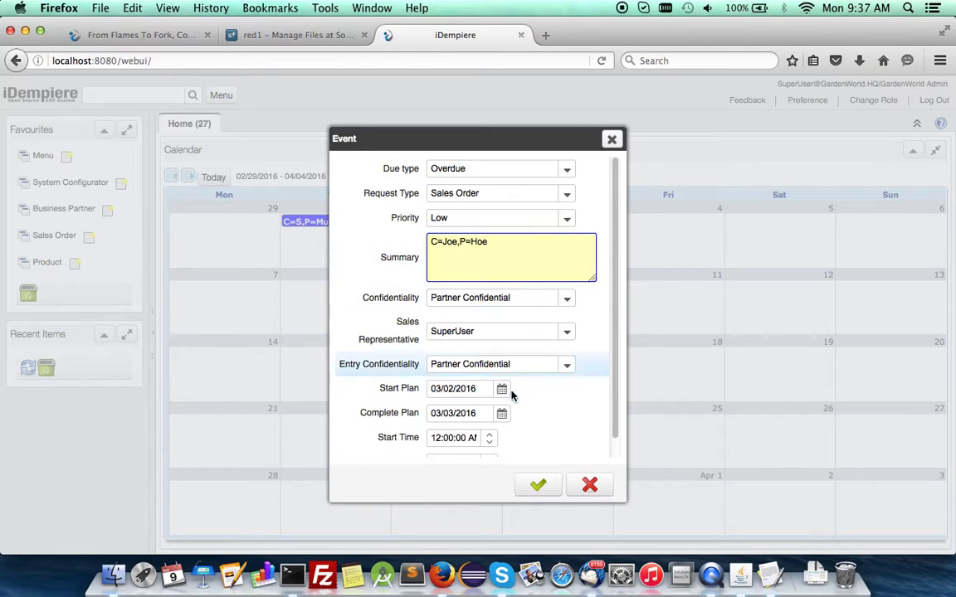
{"action": "type", "text": ",Q=2"}
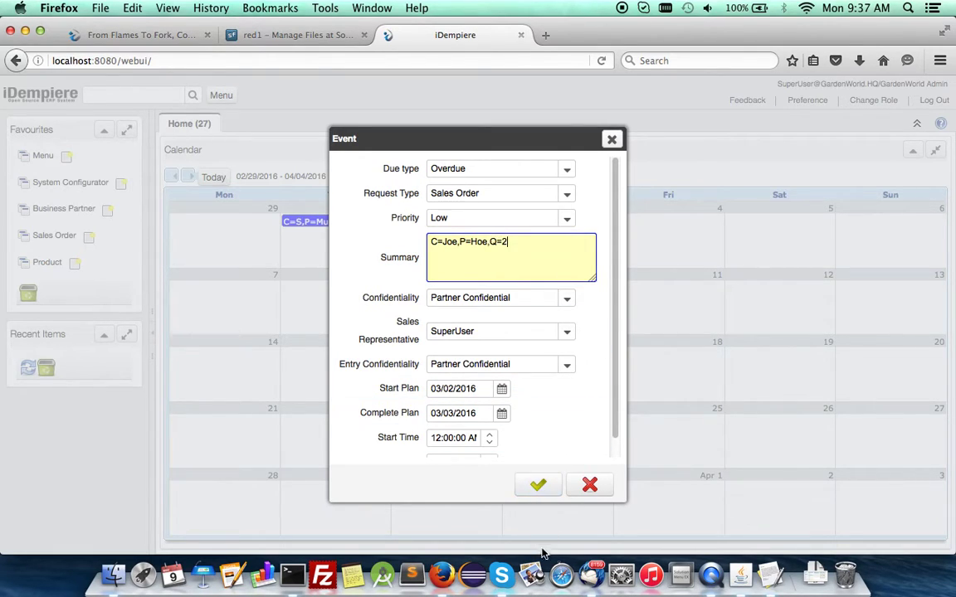
{"action": "left_click", "coordinate": [535, 485]}
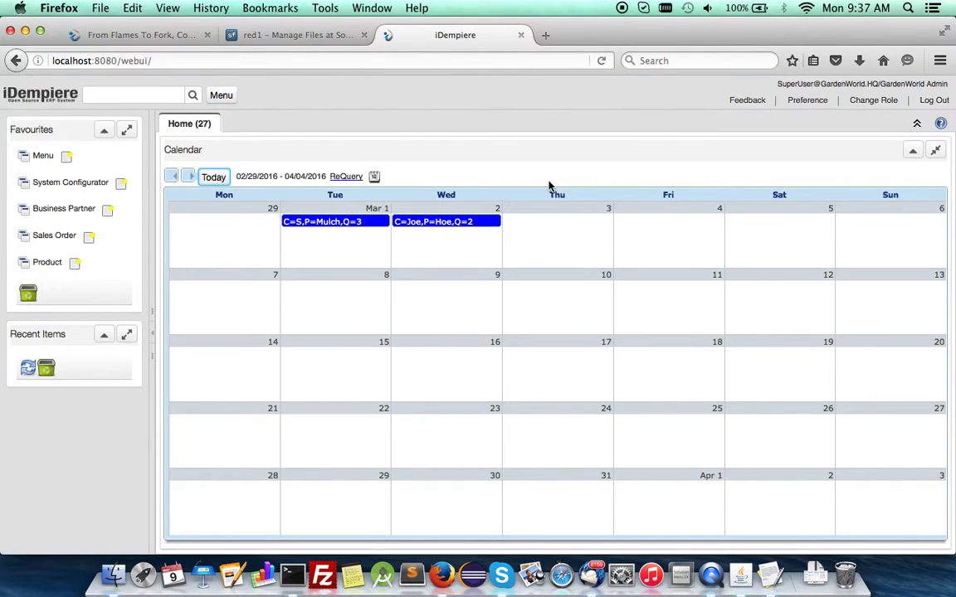
Step: Add a Sales Order event on March 3, 2016 with the summary "C=C,P=Hoe"
{"action": "left_click", "coordinate": [547, 236]}
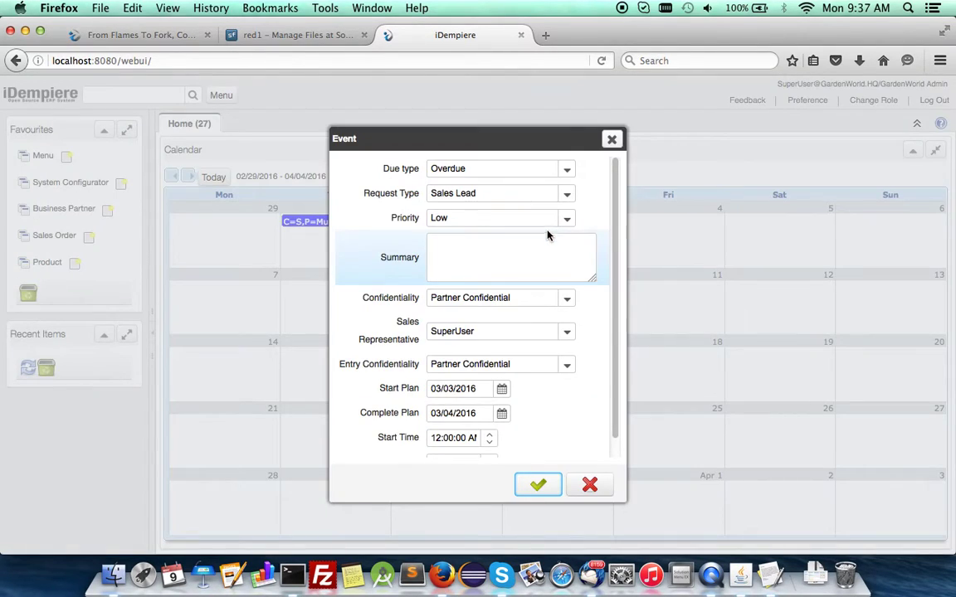
{"action": "left_click", "coordinate": [568, 195]}
{"action": "left_click", "coordinate": [465, 243]}
{"action": "left_click", "coordinate": [458, 251]}
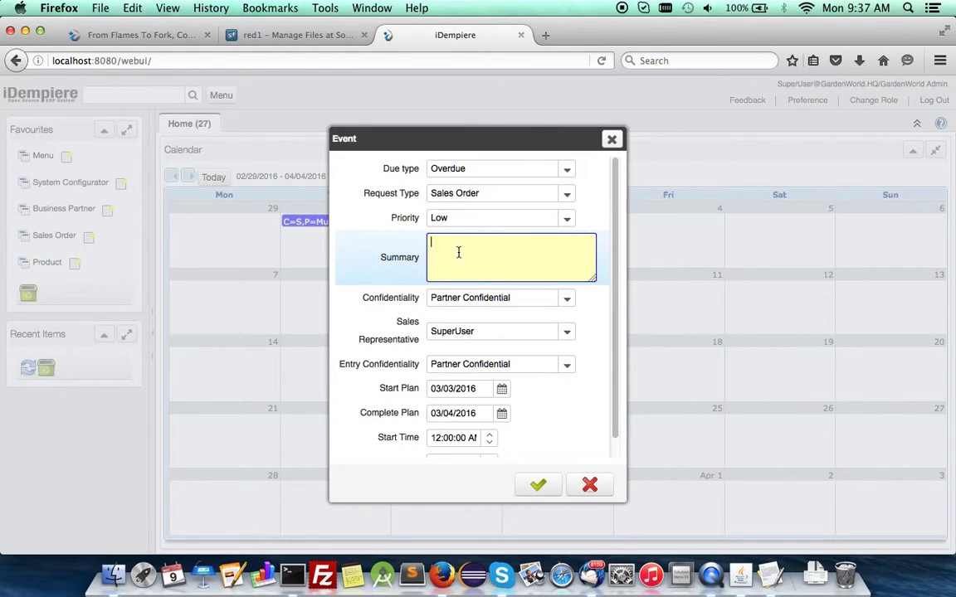
{"action": "type", "text": "C=C,P=Hoe"}
{"action": "left_click", "coordinate": [535, 490]}
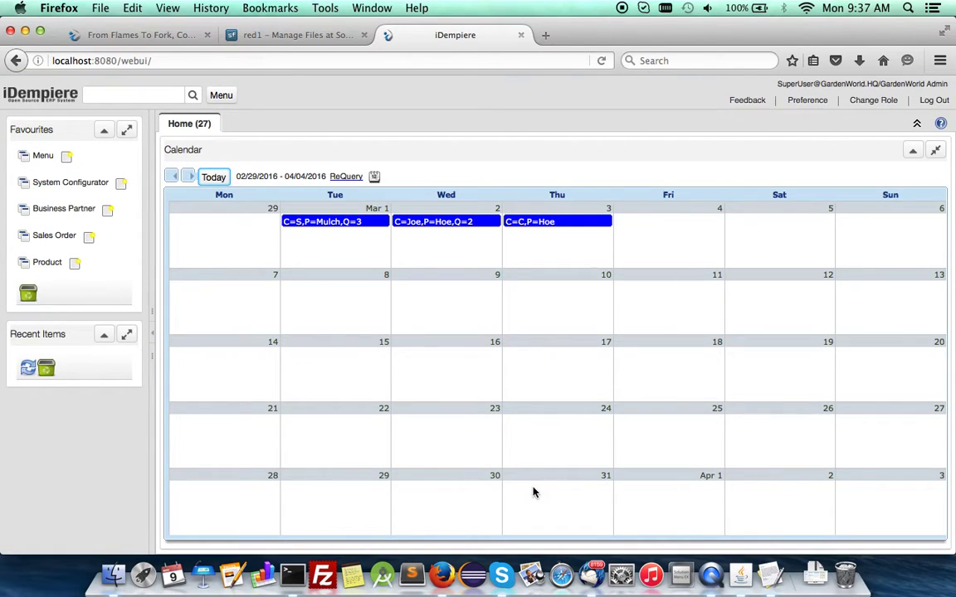
Step: Add a Sales Order event on March 4, 2016 with the summary "C=S,P=Seeder"
{"action": "left_click", "coordinate": [651, 238]}
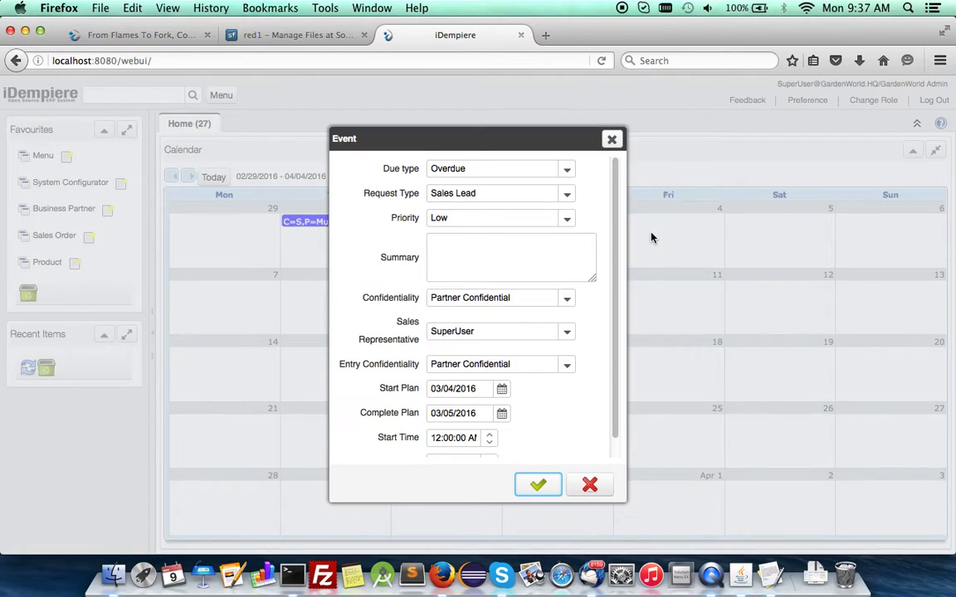
{"action": "left_click", "coordinate": [567, 193]}
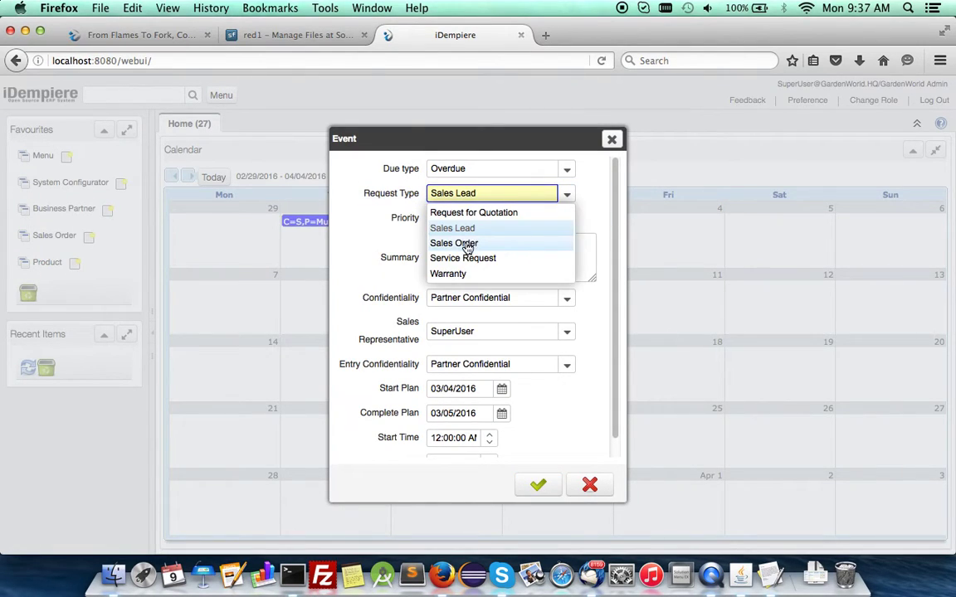
{"action": "left_click", "coordinate": [467, 243]}
{"action": "left_click", "coordinate": [463, 253]}
{"action": "type", "text": "C=S,P="}
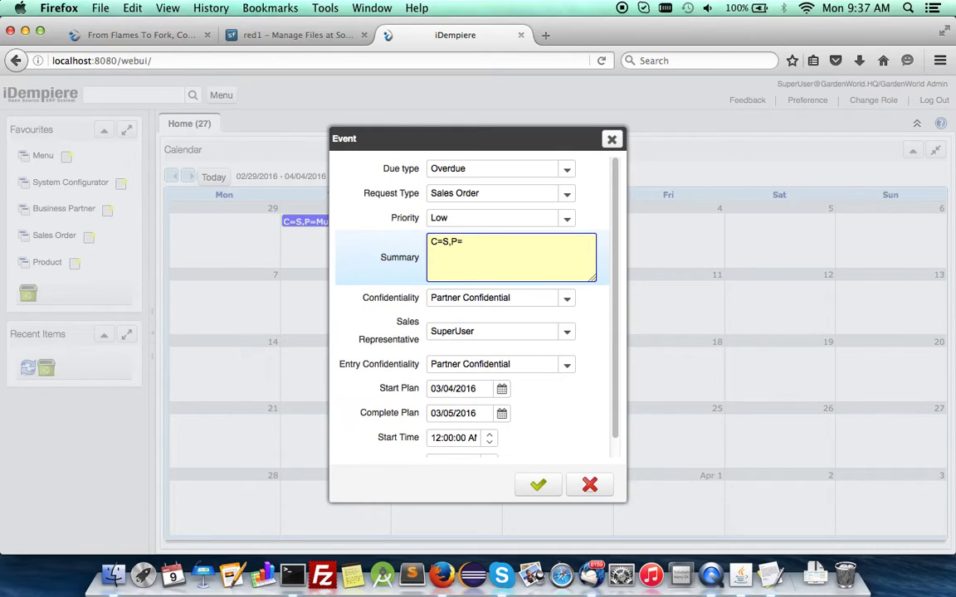
{"action": "type", "text": "Seeder"}
{"action": "left_click", "coordinate": [538, 484]}
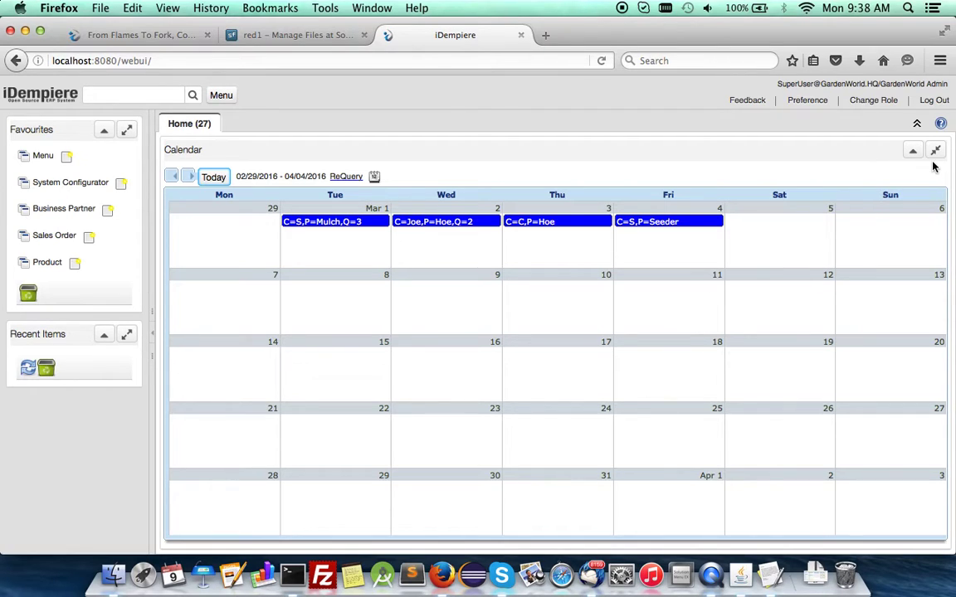
Step: Add a second Sales Order event on May 1, 2016 with the summary "C=C,P=Rake"
{"action": "left_click", "coordinate": [188, 178]}
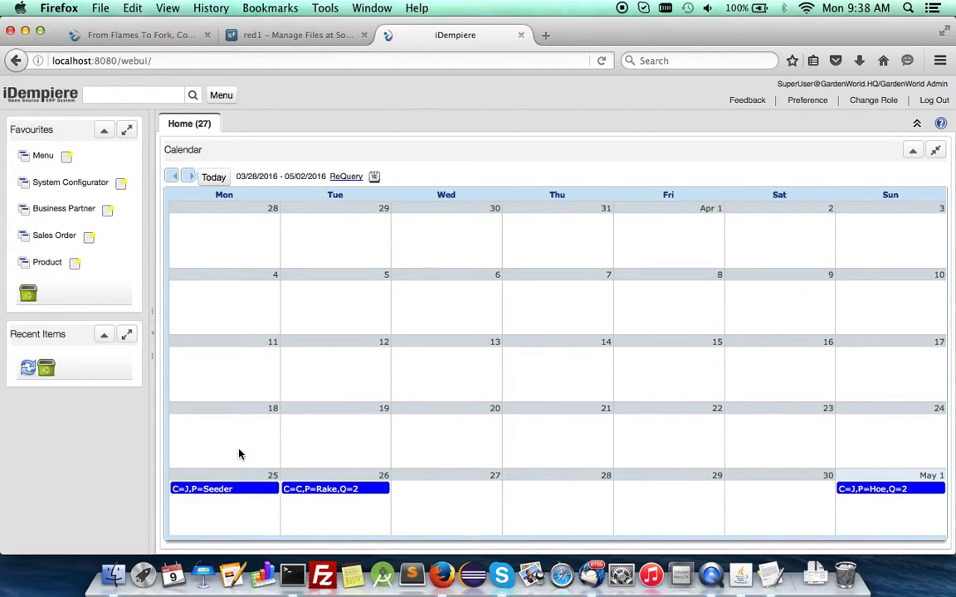
{"action": "double_click", "coordinate": [877, 525]}
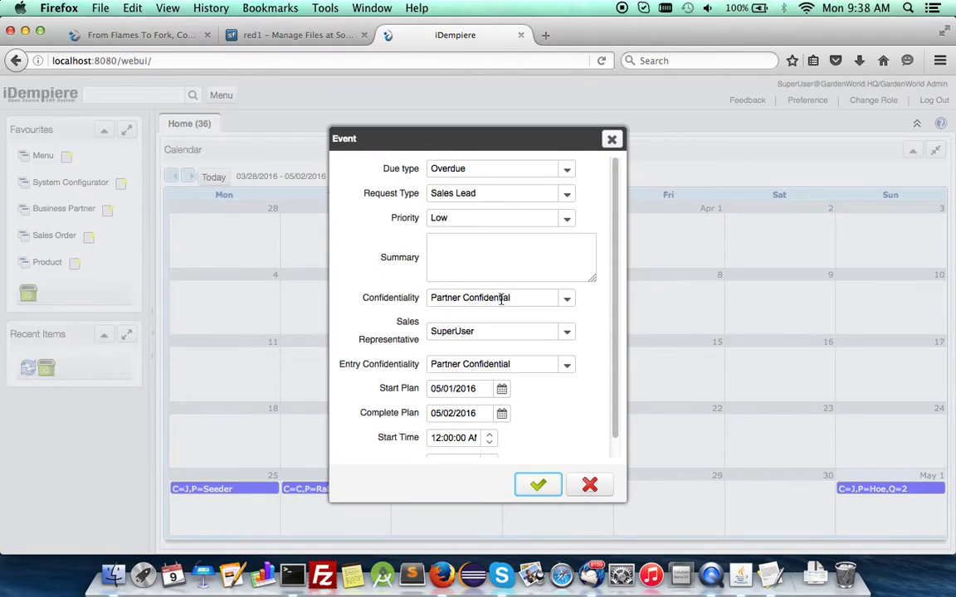
{"action": "left_click", "coordinate": [567, 196]}
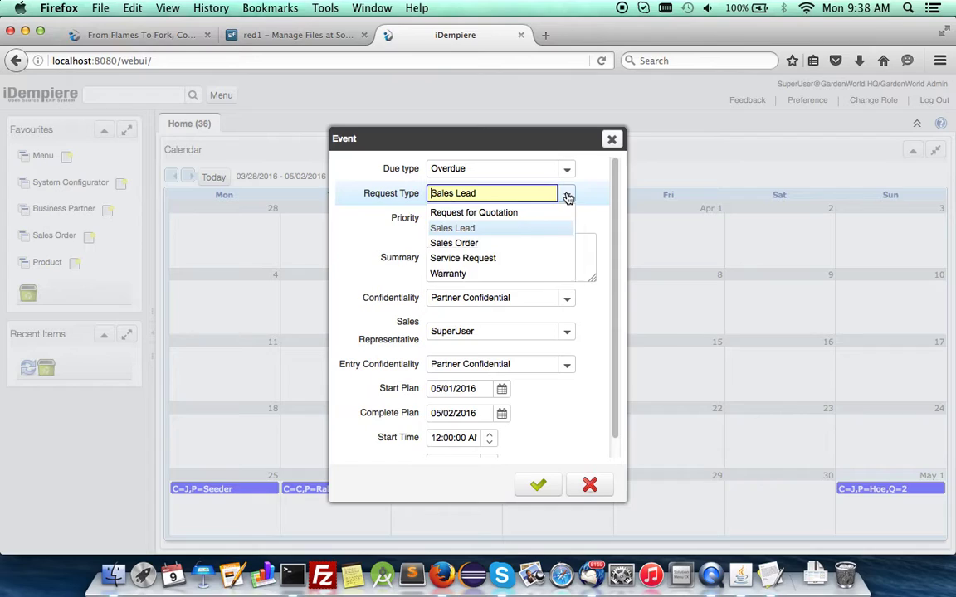
{"action": "left_click", "coordinate": [468, 240]}
{"action": "left_click", "coordinate": [461, 264]}
{"action": "type", "text": "C"}
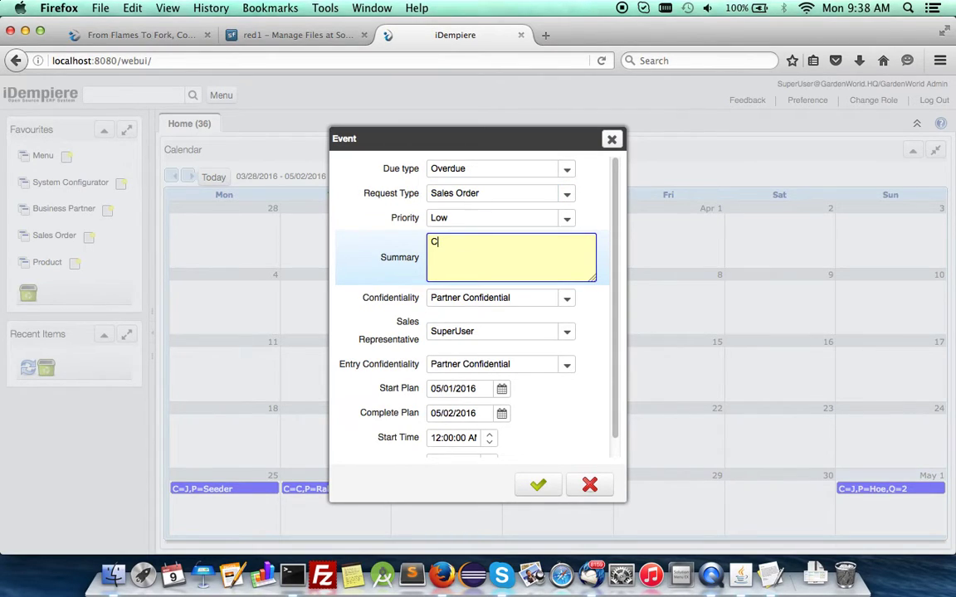
{"action": "type", "text": "=C,P="}
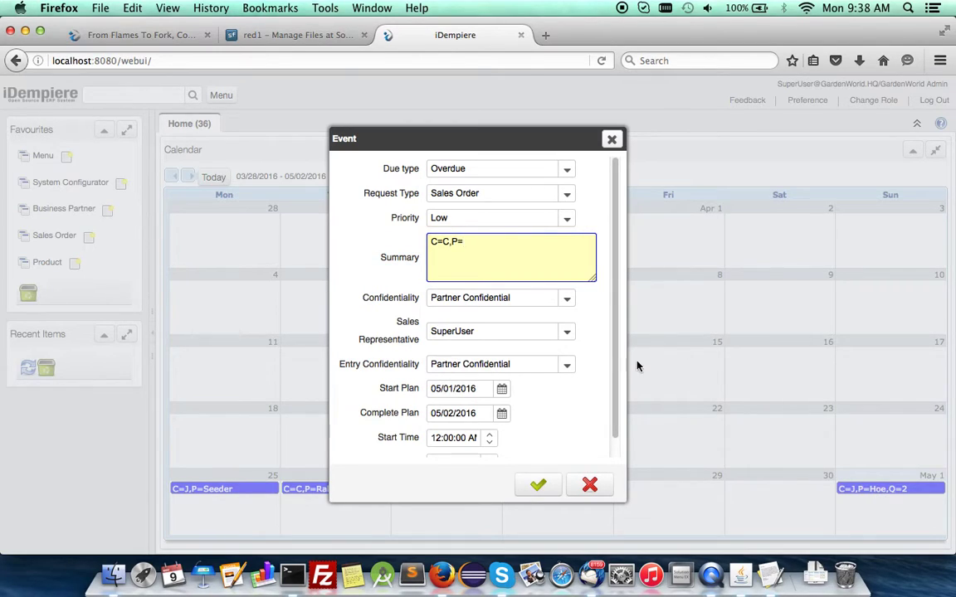
{"action": "type", "text": "Rake"}
{"action": "left_click", "coordinate": [529, 492]}
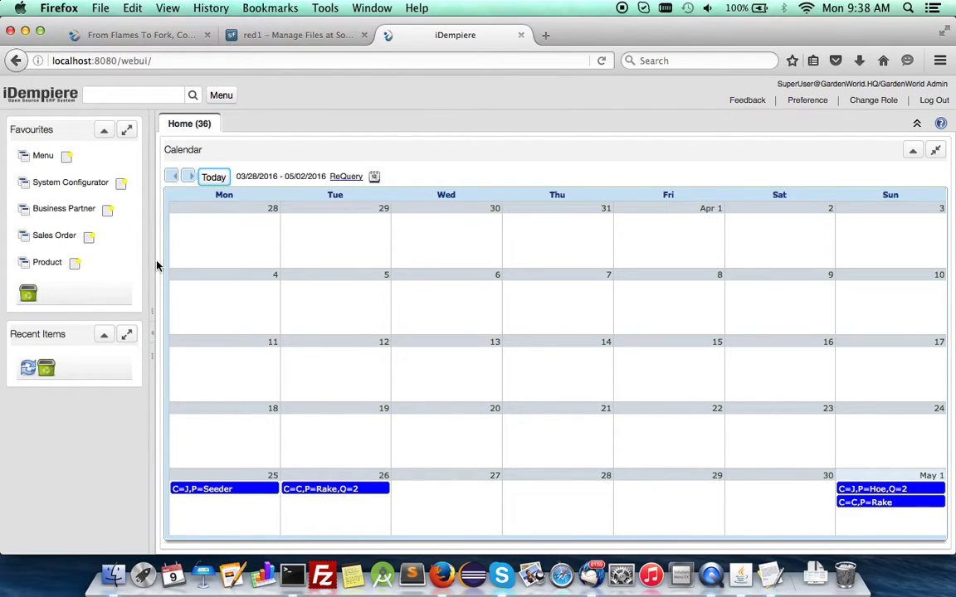
Step: Search for "Sales Re", open the Sales Rep Dashboard and examine its Sales YTD chart
{"action": "left_click", "coordinate": [156, 96]}
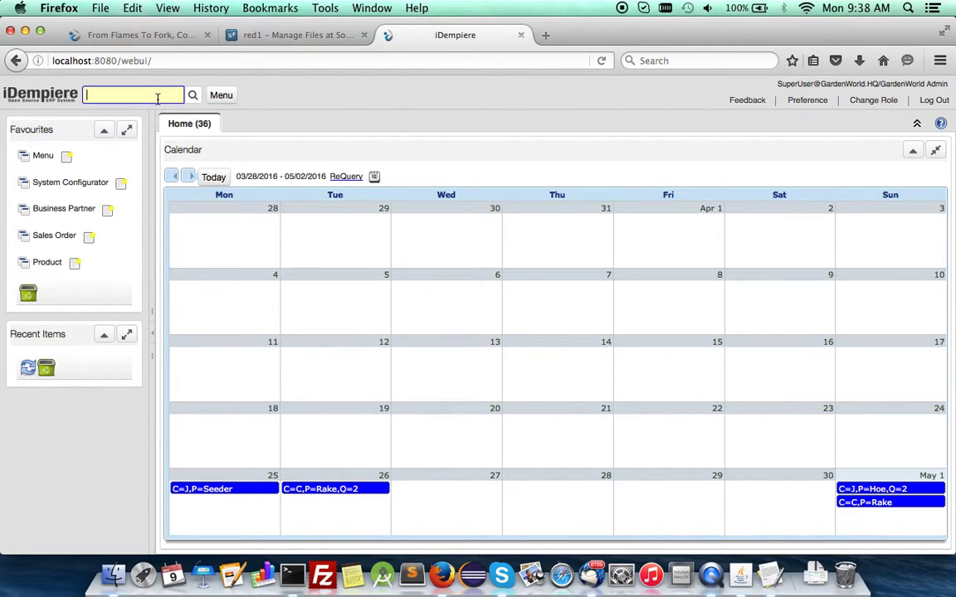
{"action": "type", "text": "Sales Re"}
{"action": "left_click", "coordinate": [134, 179]}
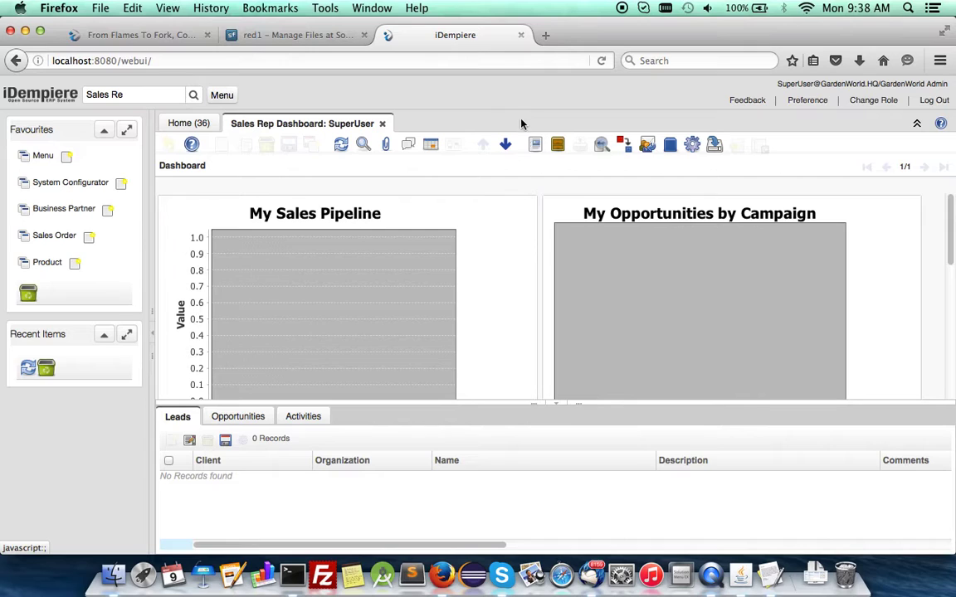
{"action": "scroll", "coordinate": [467, 325], "scroll_direction": "down", "scroll_amount": 5}
{"action": "scroll", "coordinate": [380, 315], "scroll_direction": "down", "scroll_amount": 2}
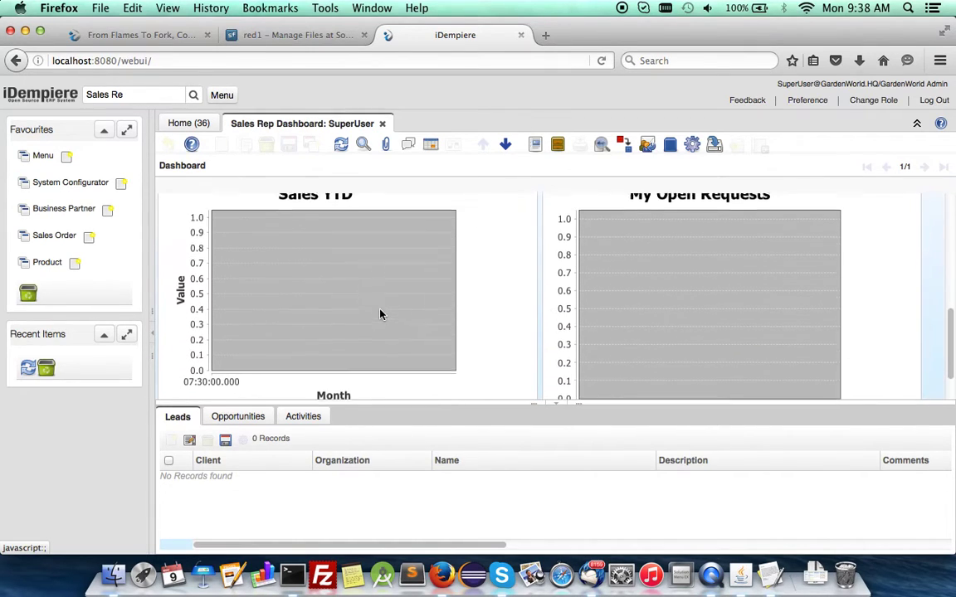
{"action": "scroll", "coordinate": [498, 278], "scroll_direction": "up", "scroll_amount": 1}
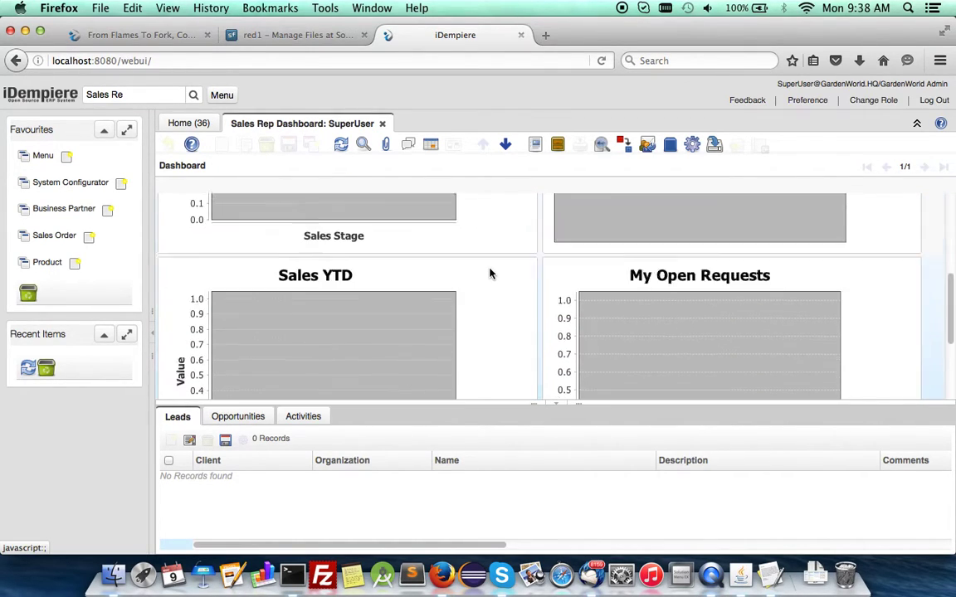
{"action": "scroll", "coordinate": [489, 274], "scroll_direction": "up", "scroll_amount": 3}
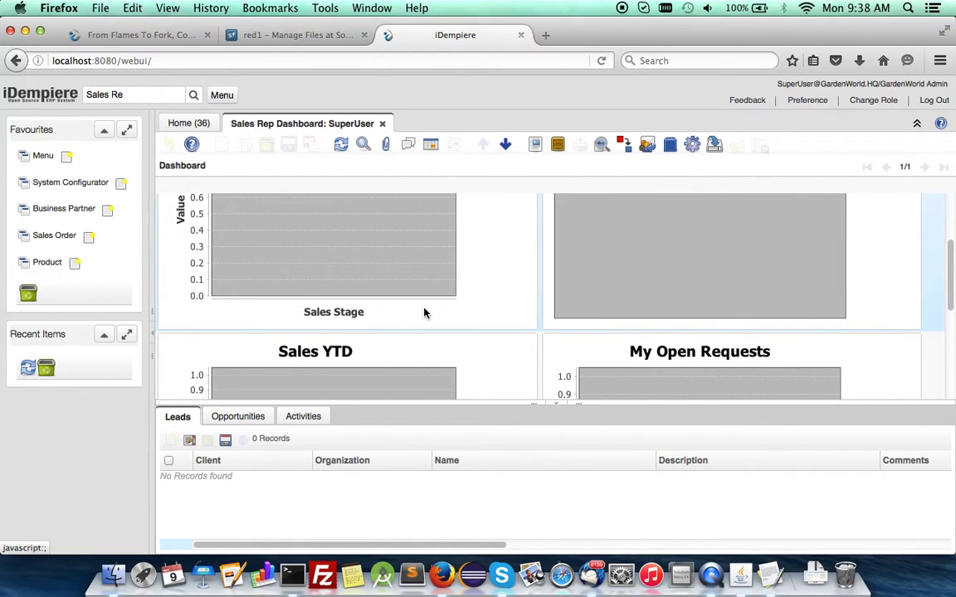
{"action": "scroll", "coordinate": [424, 313], "scroll_direction": "down", "scroll_amount": 2}
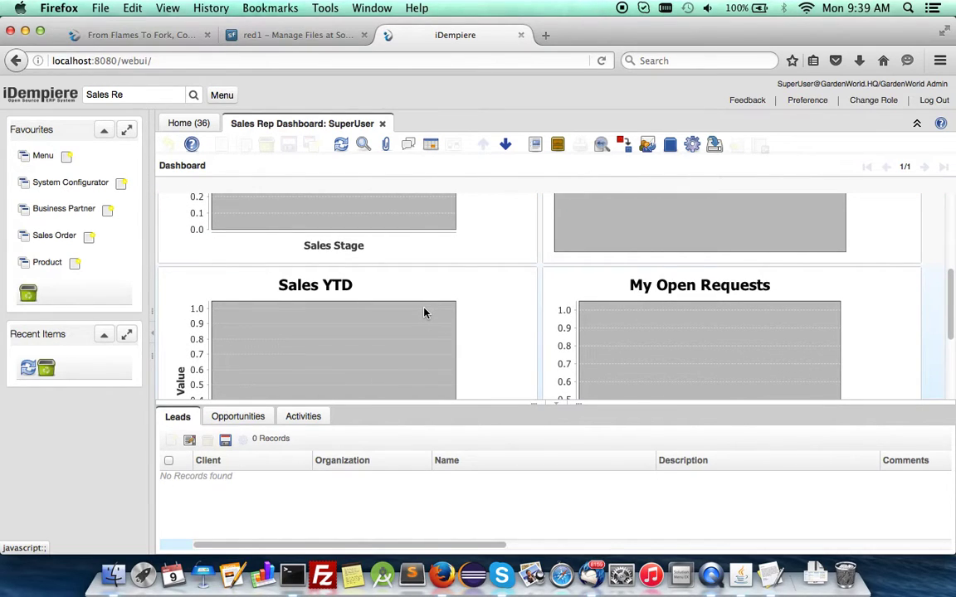
{"action": "scroll", "coordinate": [424, 313], "scroll_direction": "up", "scroll_amount": 1}
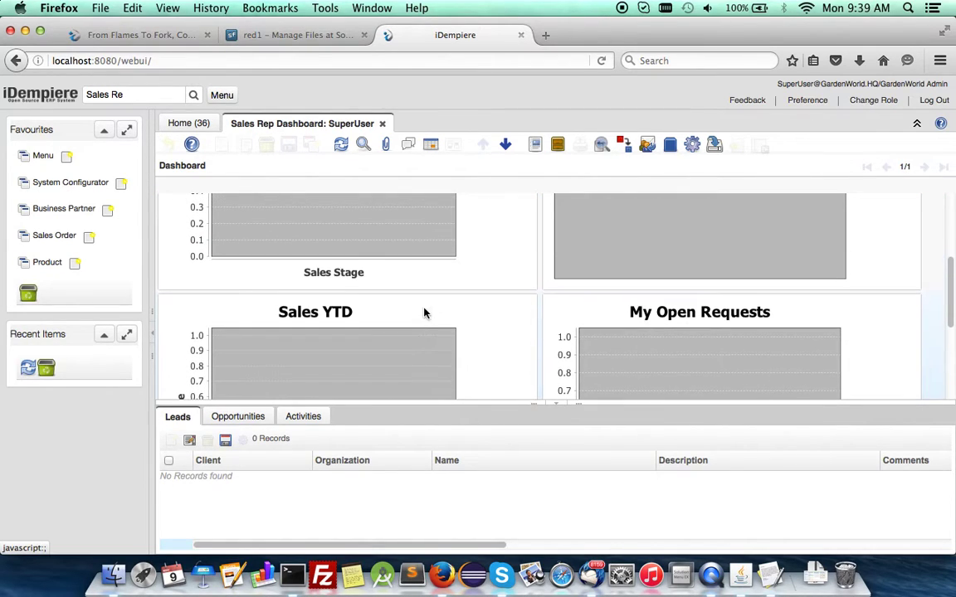
Step: Add the Sales Rep Dashboard from the Sales Management group to the Favourites
{"action": "left_click", "coordinate": [222, 96]}
{"action": "left_click_drag", "start_coordinate": [276, 264], "coordinate": [123, 263]}
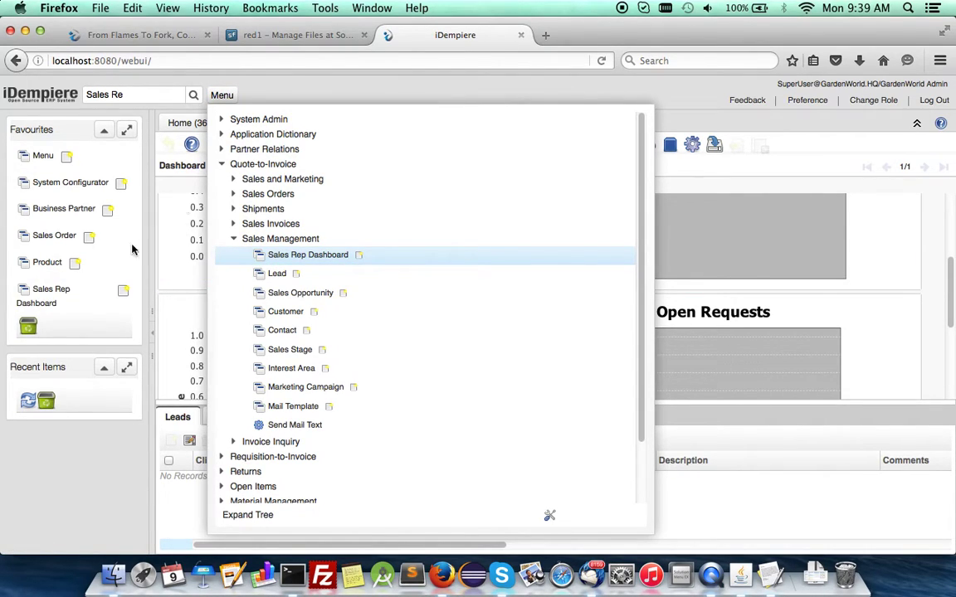
{"action": "left_click", "coordinate": [338, 91]}
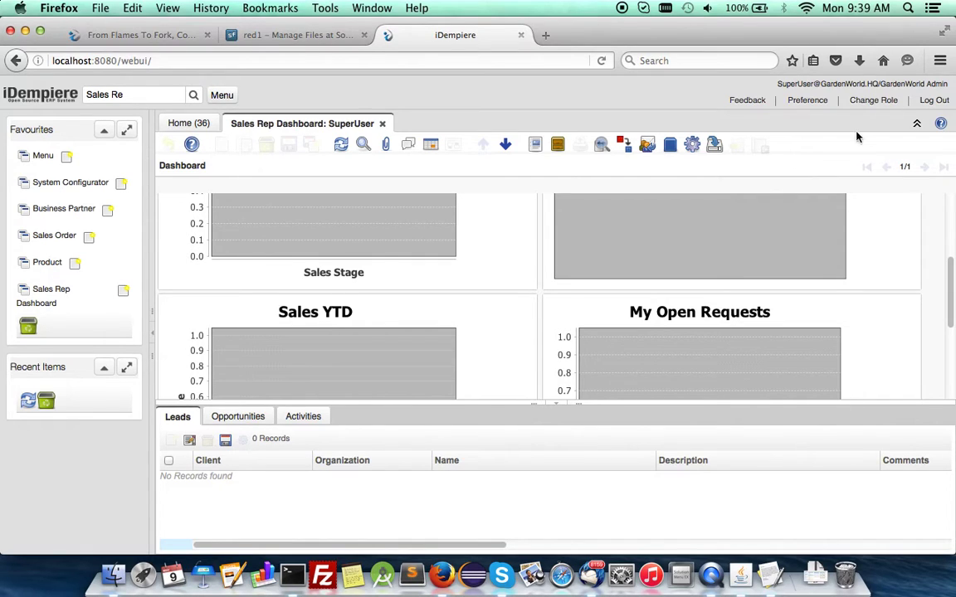
Step: Log out of iDempiere, return to the server home page and sign in to the OSGi Management Console with the saved credentials
{"action": "left_click", "coordinate": [934, 100]}
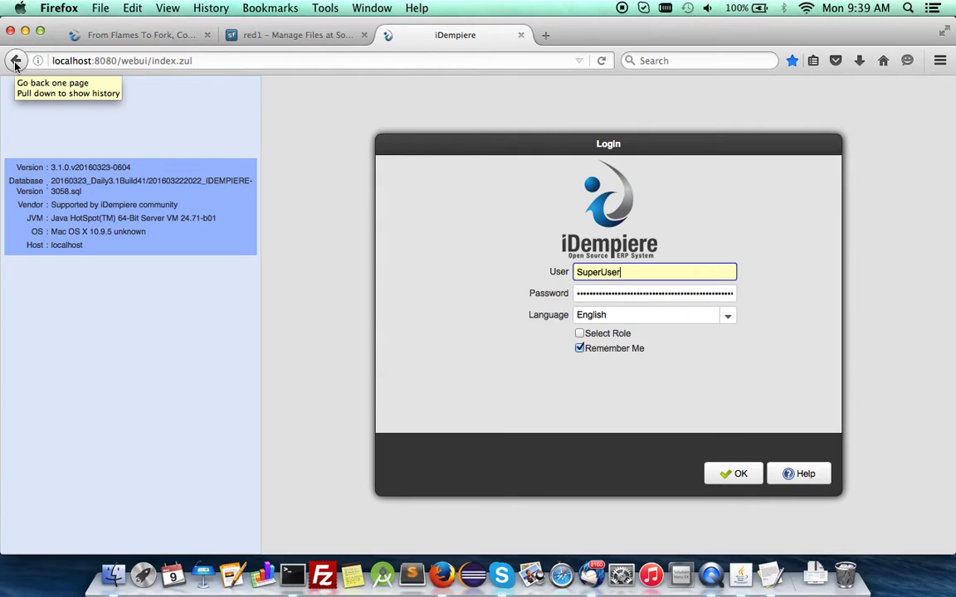
{"action": "left_click", "coordinate": [15, 63]}
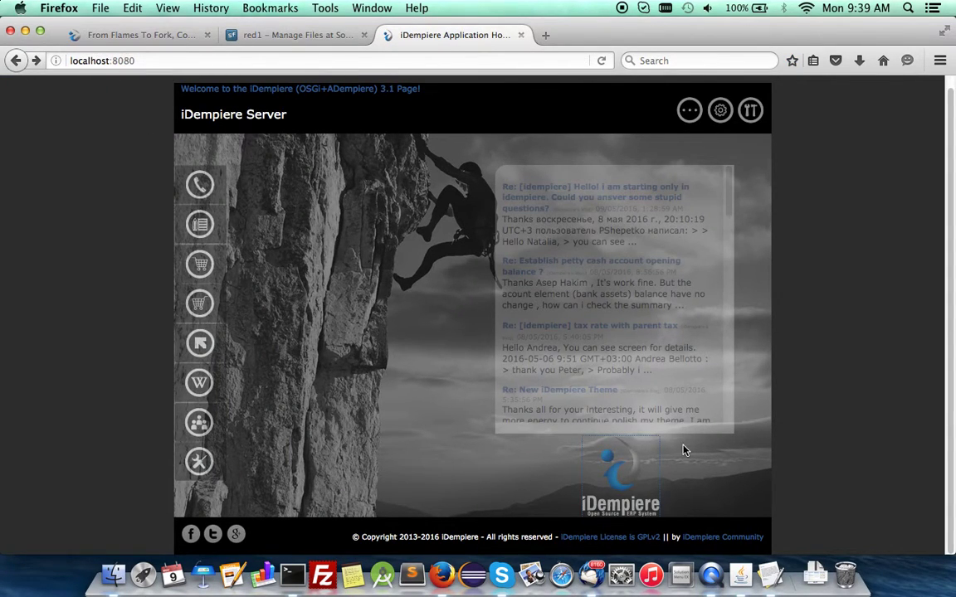
{"action": "left_click", "coordinate": [721, 111]}
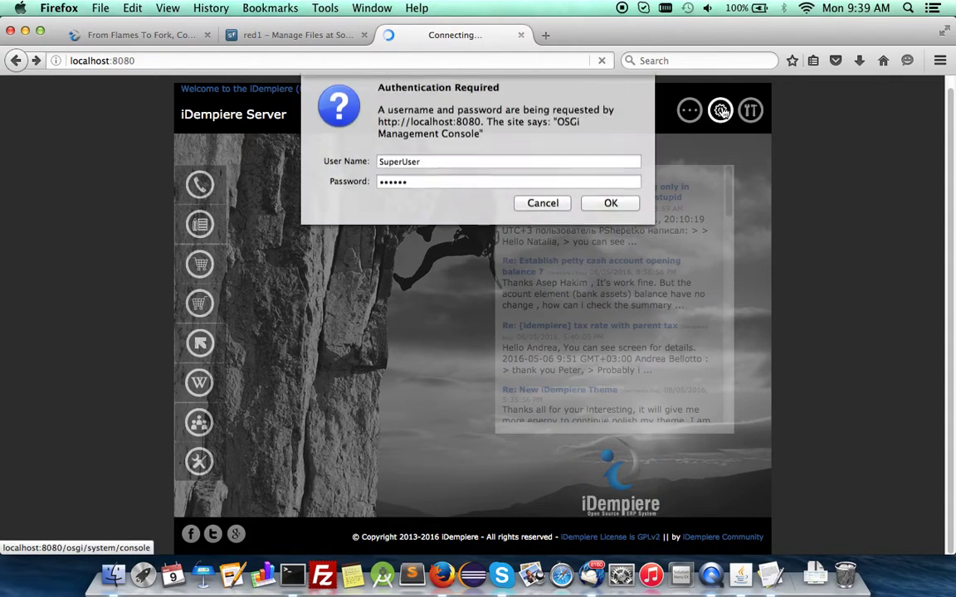
{"action": "left_click", "coordinate": [604, 209]}
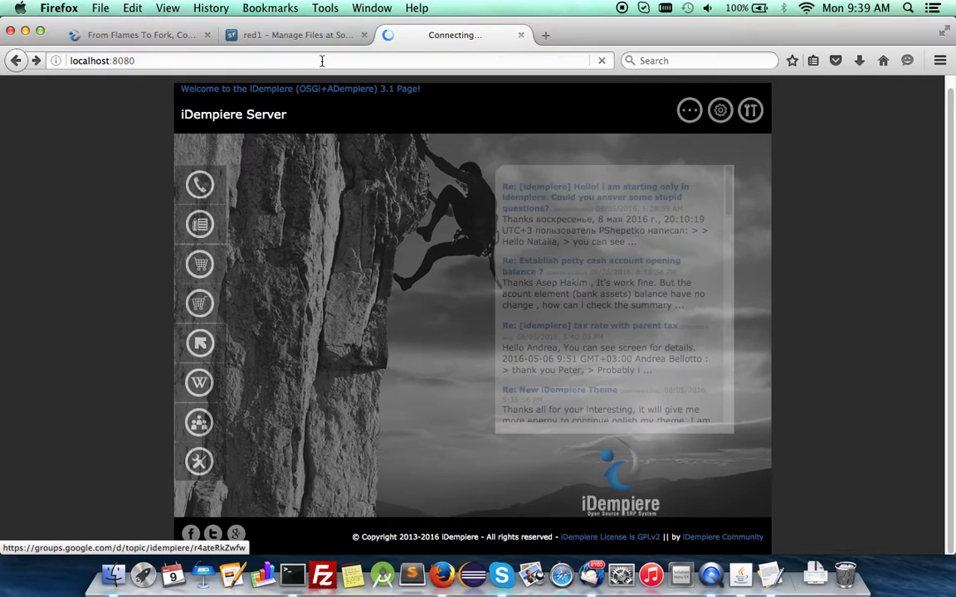
Step: Open the ChartMaker folder among the red1 project files on SourceForge and return to the Apache Felix Web Console
{"action": "left_click", "coordinate": [303, 38]}
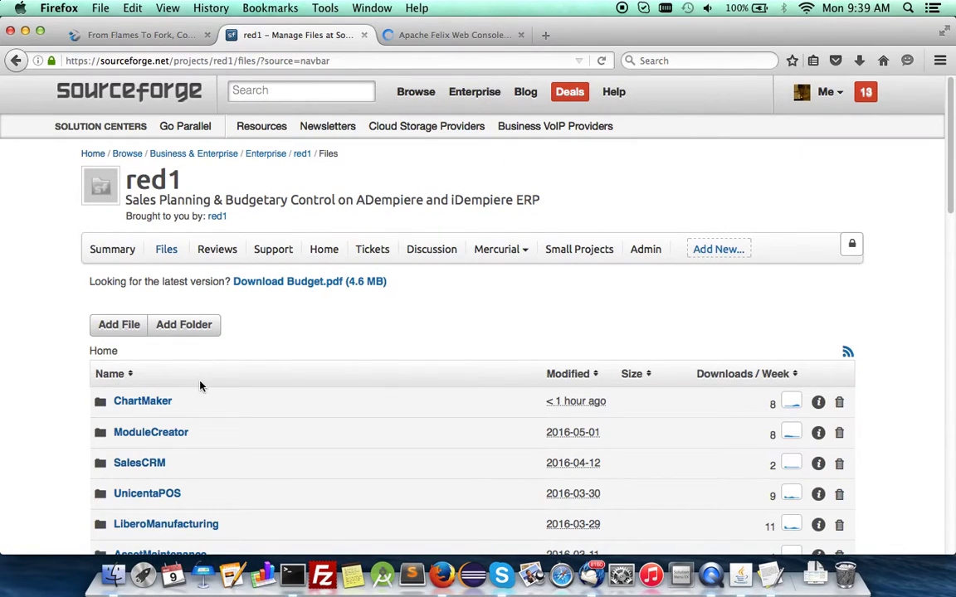
{"action": "left_click", "coordinate": [142, 402]}
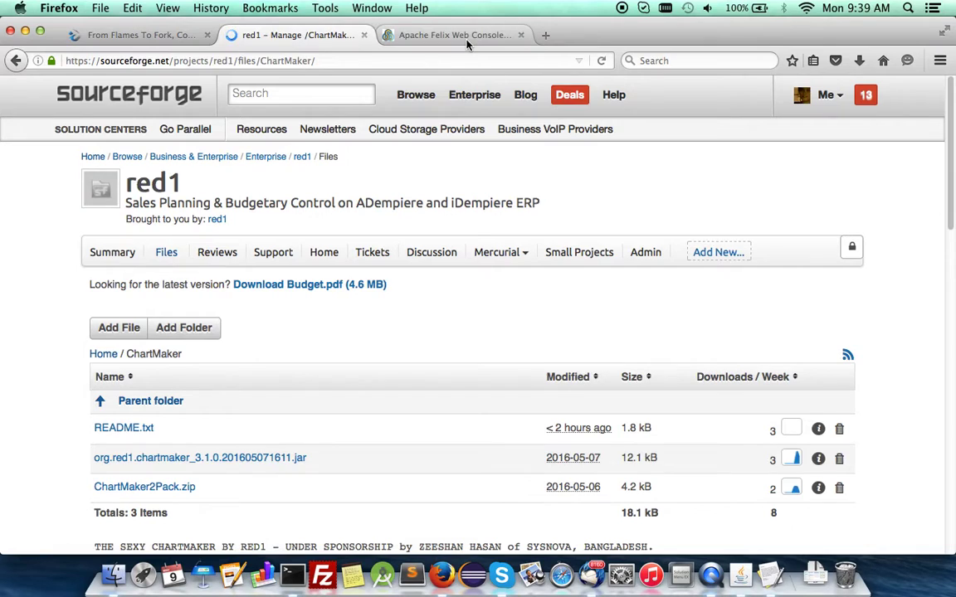
{"action": "left_click", "coordinate": [465, 38]}
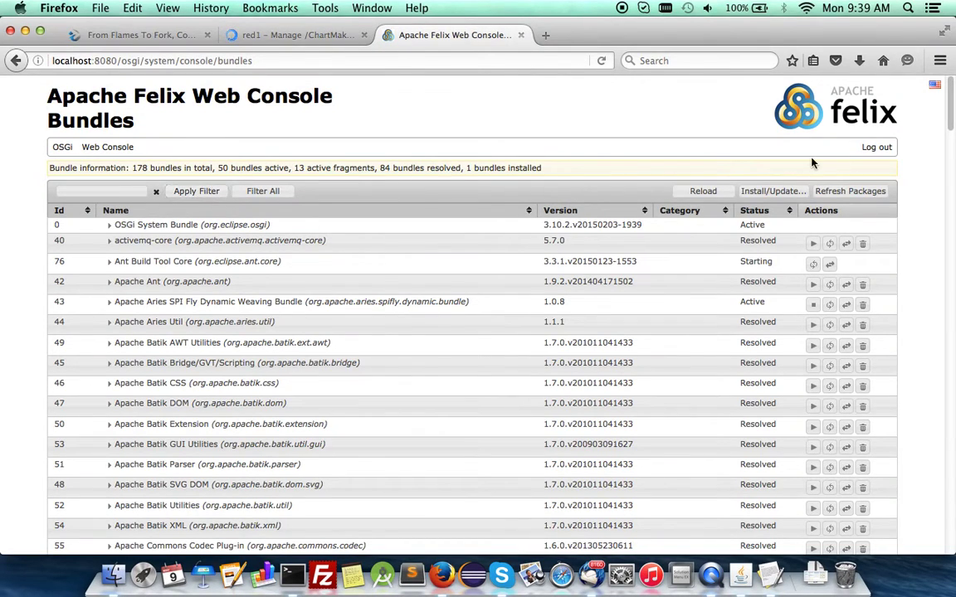
Step: Start a bundle upload and browse to the plugins folder inside OSGI under Applications
{"action": "left_click", "coordinate": [772, 194]}
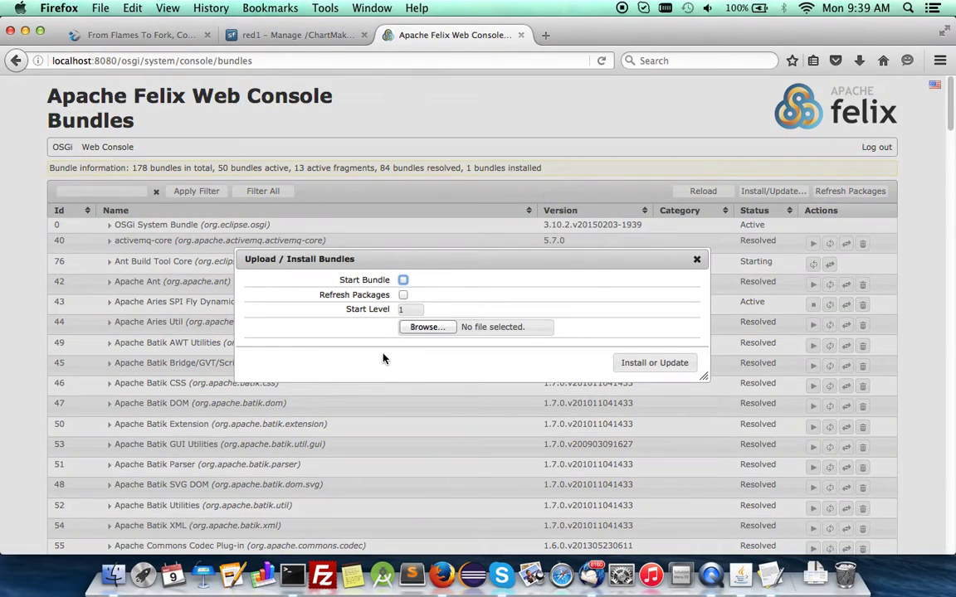
{"action": "left_click", "coordinate": [424, 329]}
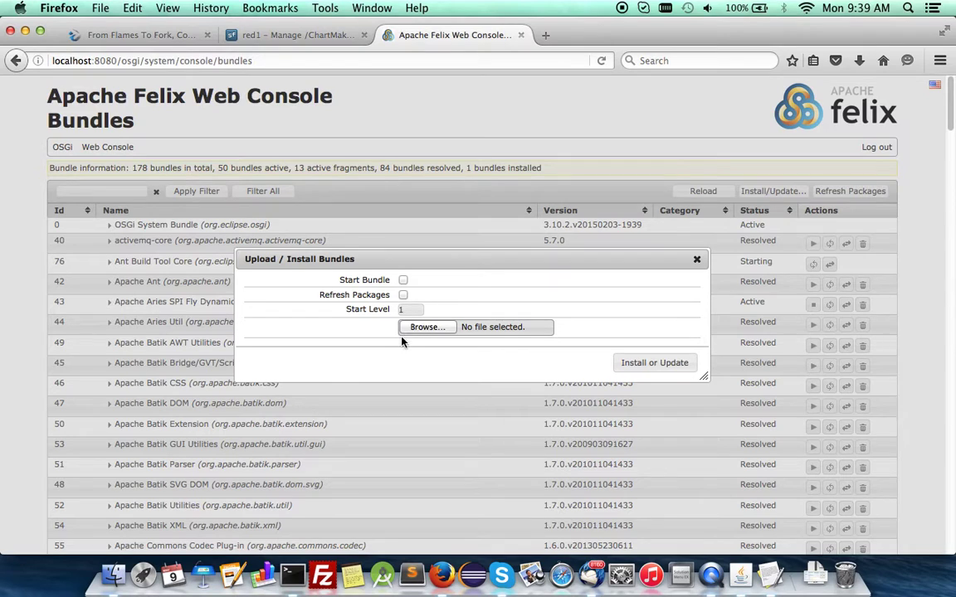
{"action": "left_click", "coordinate": [426, 328]}
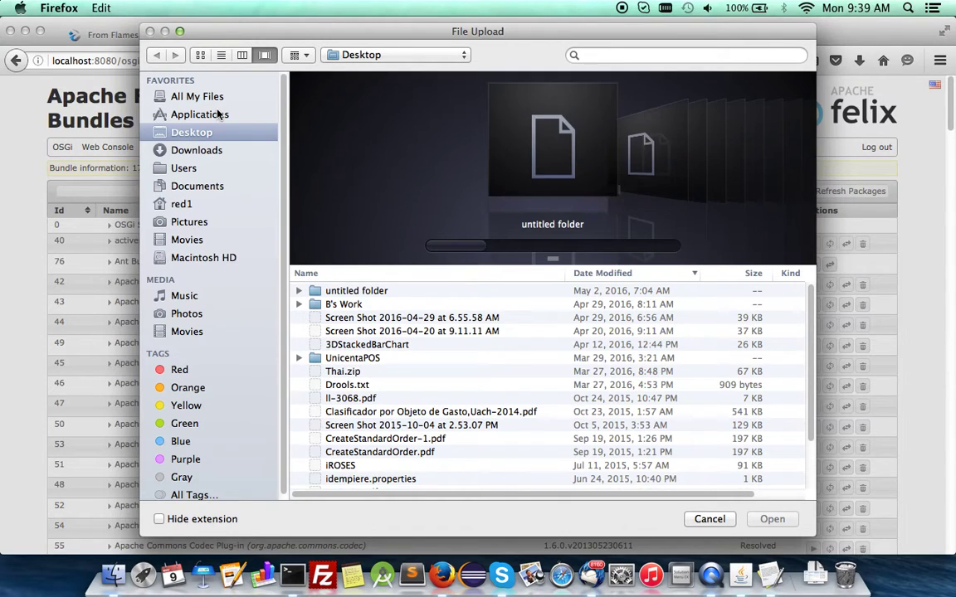
{"action": "left_click", "coordinate": [213, 117]}
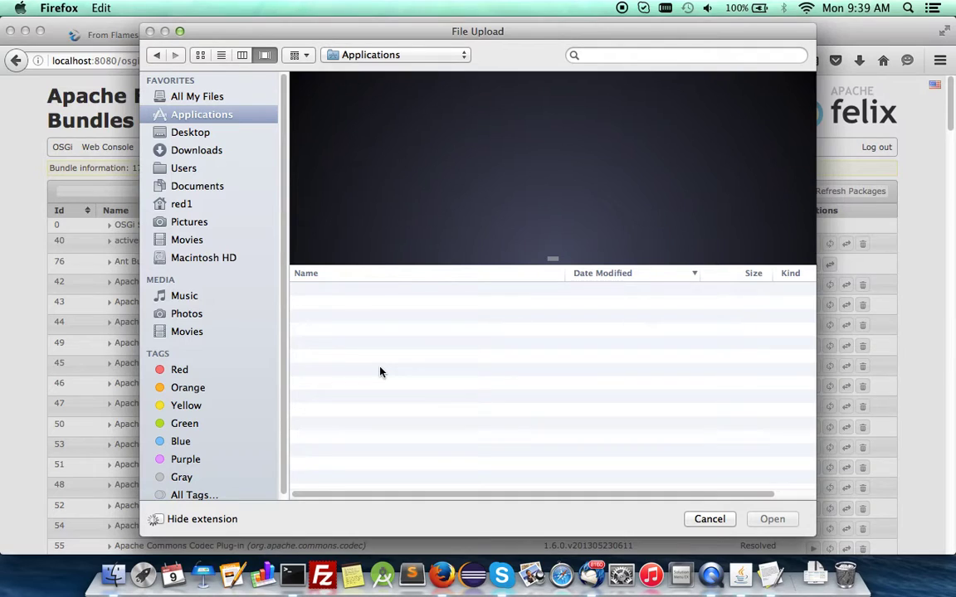
{"action": "left_click", "coordinate": [247, 55]}
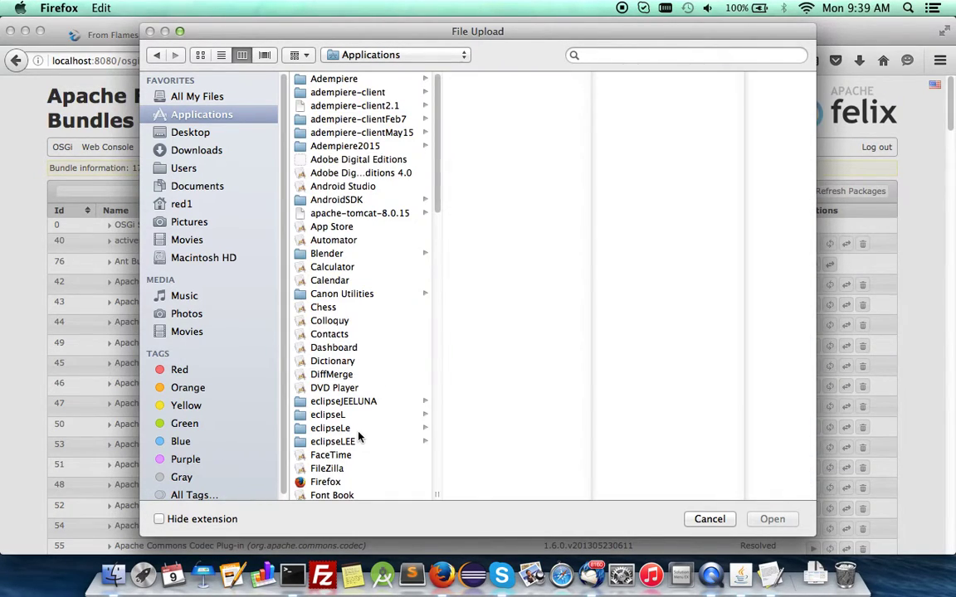
{"action": "scroll", "coordinate": [359, 437], "scroll_direction": "down", "scroll_amount": 10}
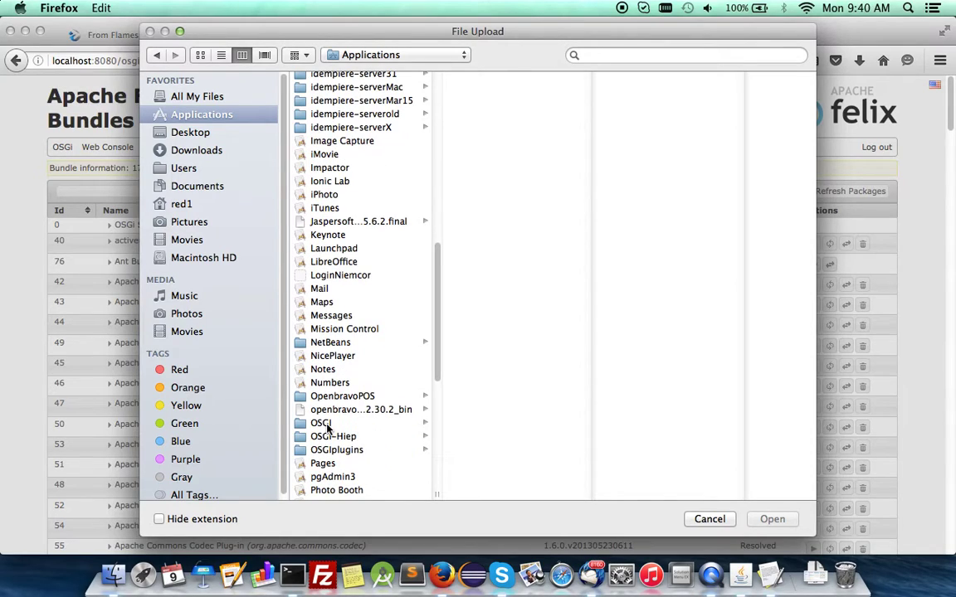
{"action": "left_click", "coordinate": [328, 425]}
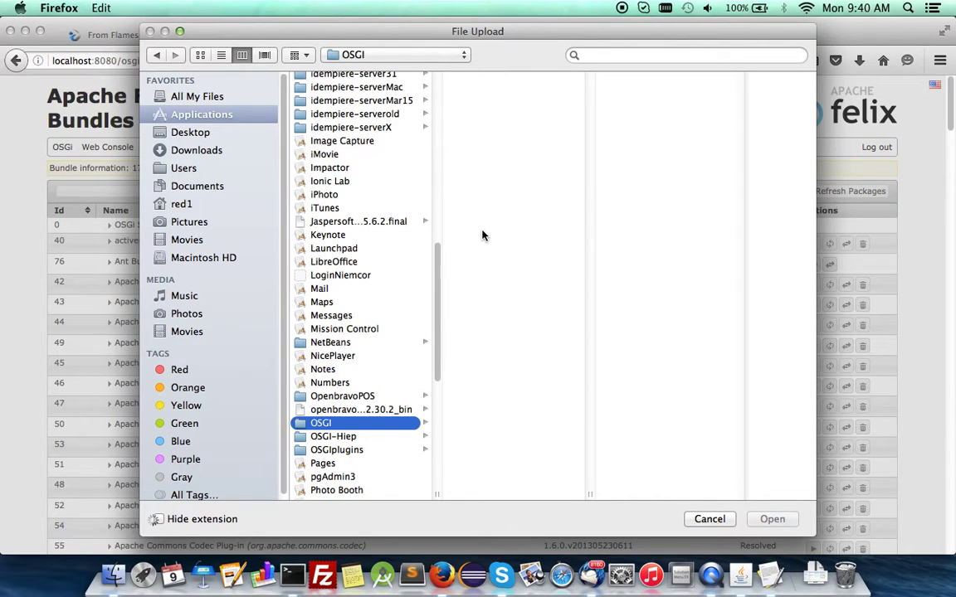
{"action": "left_click", "coordinate": [474, 192]}
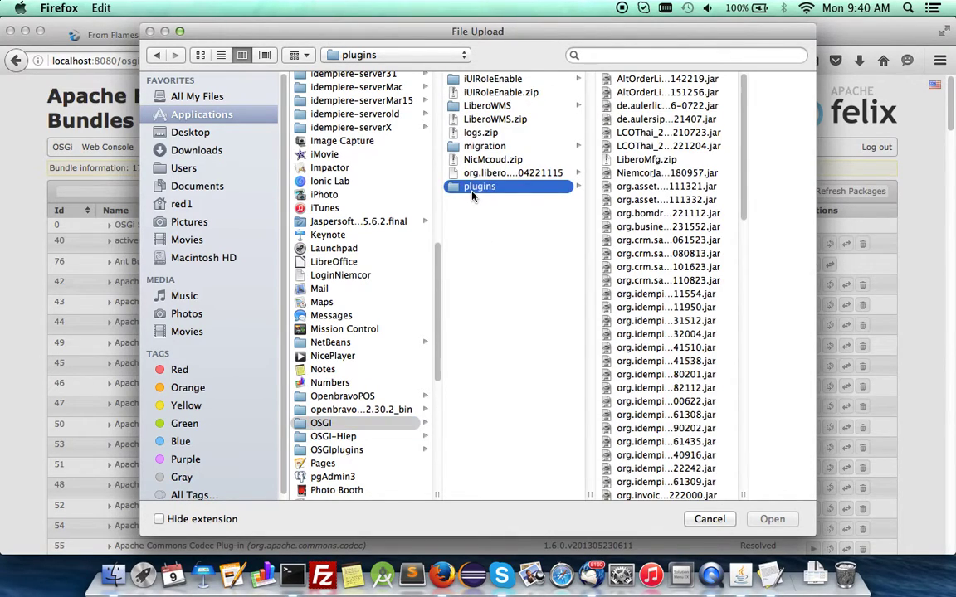
Step: Choose org.red1.chartmaker_3.1.0.201605071611.jar from the plugins folder and install it as a bundle
{"action": "left_click", "coordinate": [222, 55]}
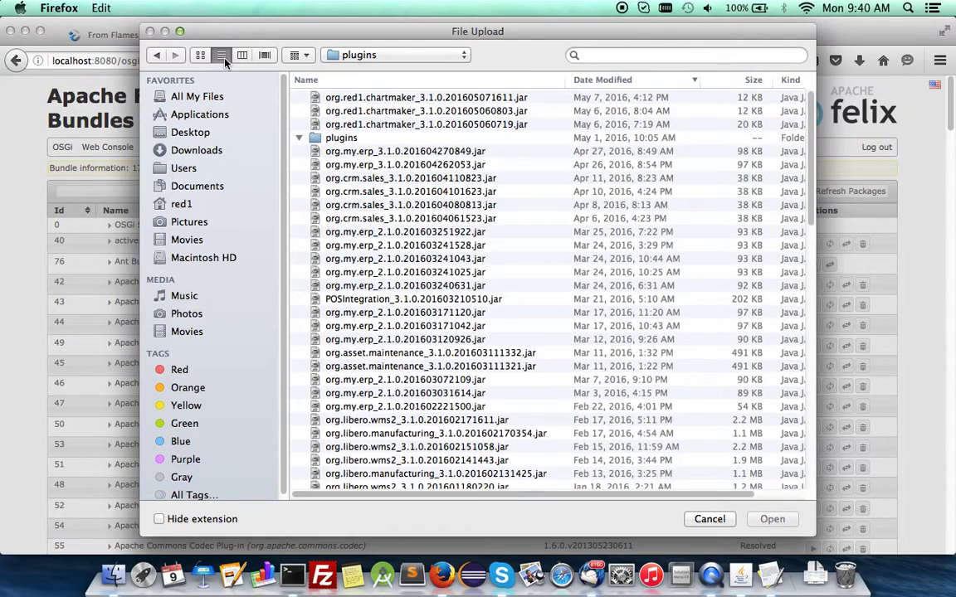
{"action": "left_click", "coordinate": [348, 100]}
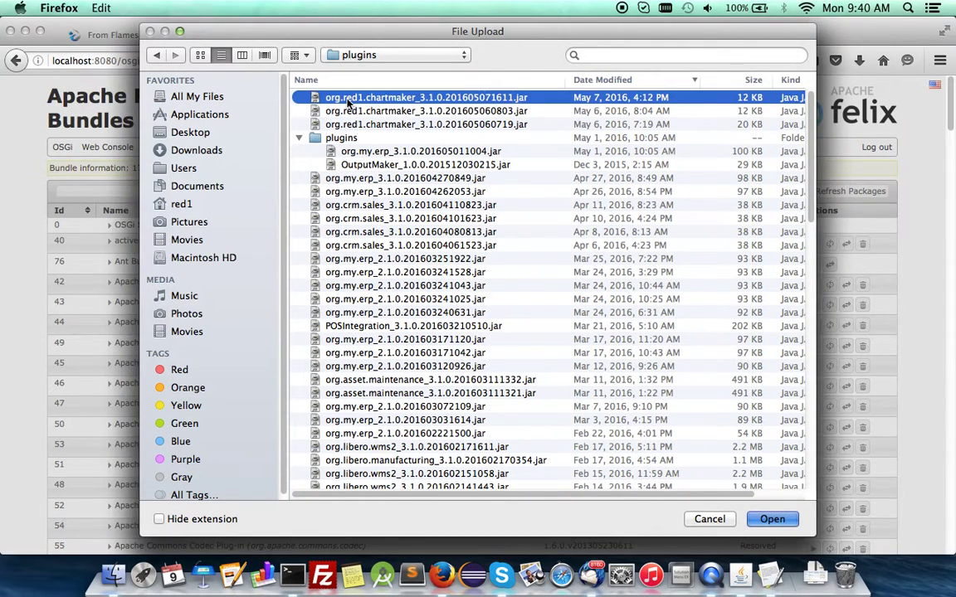
{"action": "double_click", "coordinate": [349, 100]}
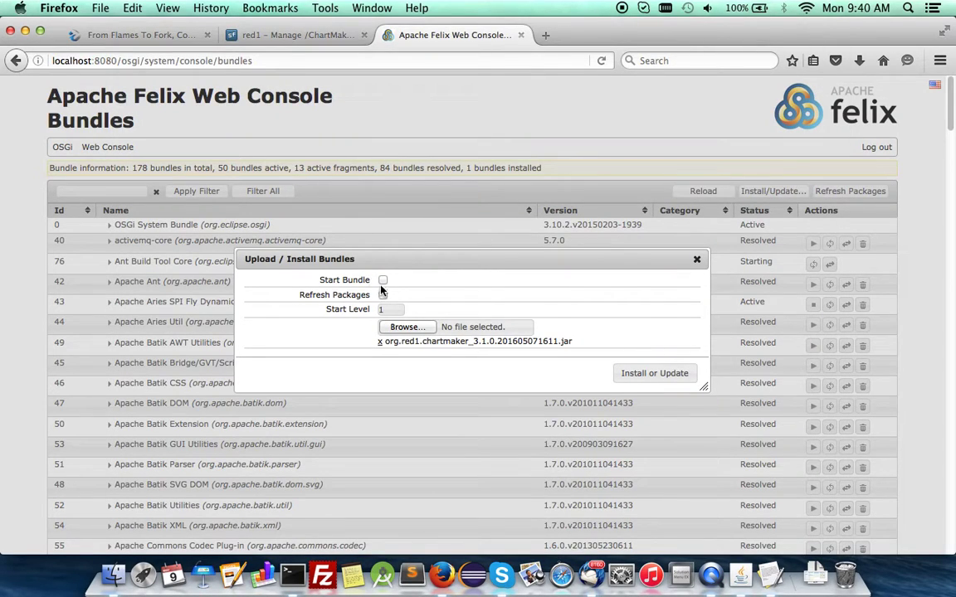
{"action": "left_click", "coordinate": [650, 375]}
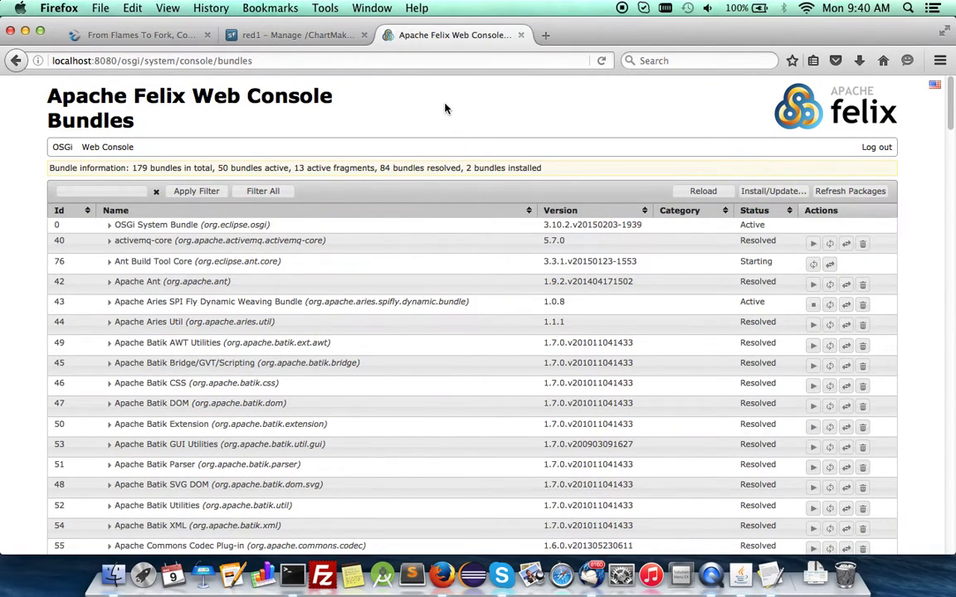
Step: Find "chart" on the bundles page and start the ChartMaker bundle
{"action": "key", "text": "super+f"}
{"action": "type", "text": "chart"}
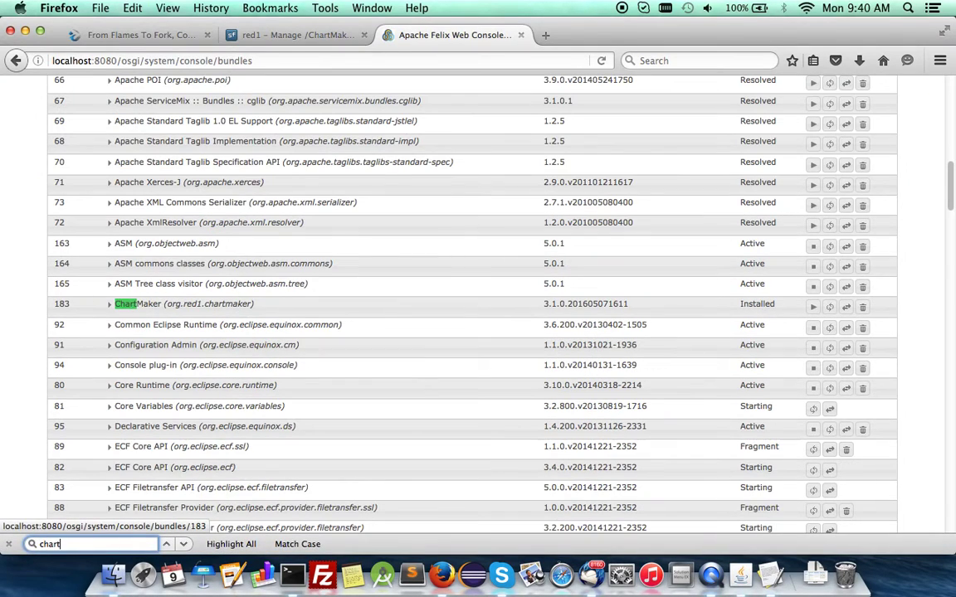
{"action": "left_click", "coordinate": [813, 307]}
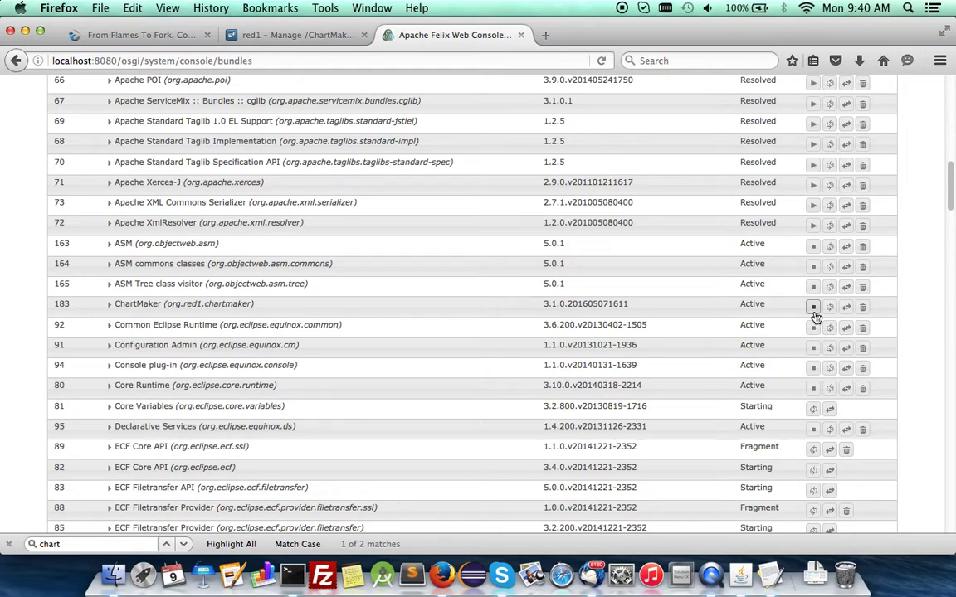
Step: Switch to Terminal to check the idempiere-server java log for the chartmaker 2Pack installation, and return to Firefox
{"action": "left_click", "coordinate": [294, 576]}
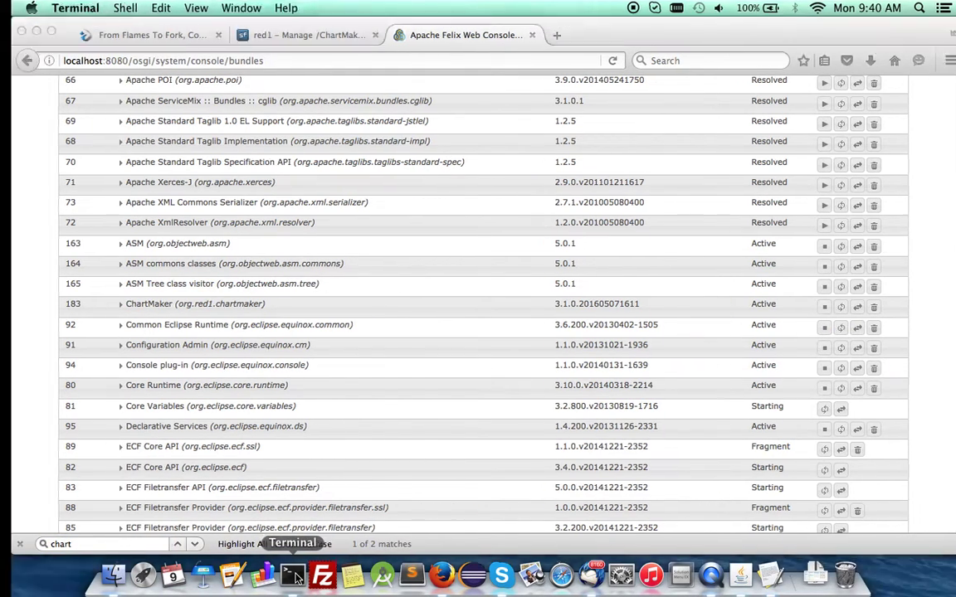
{"action": "left_click", "coordinate": [205, 47]}
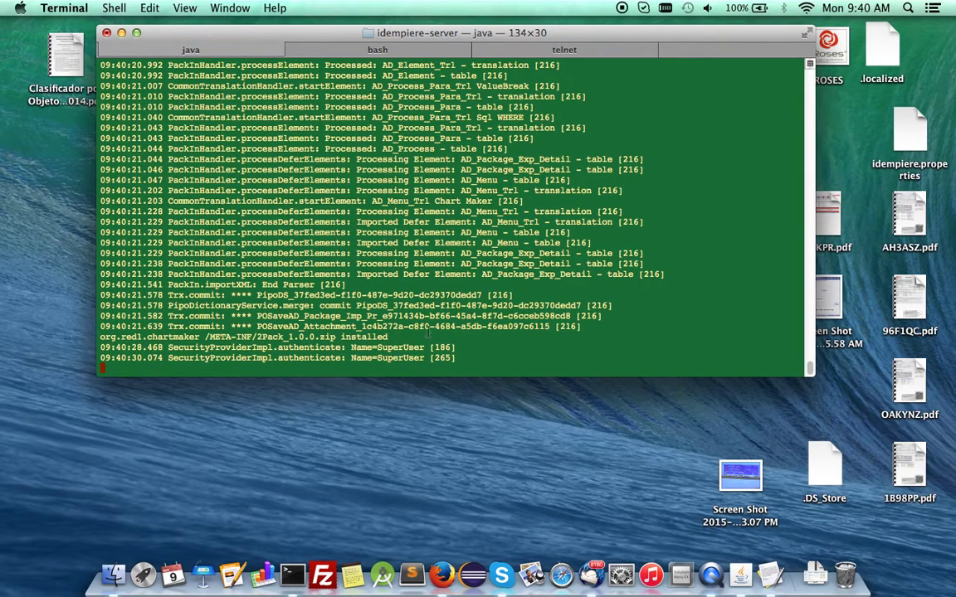
{"action": "left_click", "coordinate": [441, 575]}
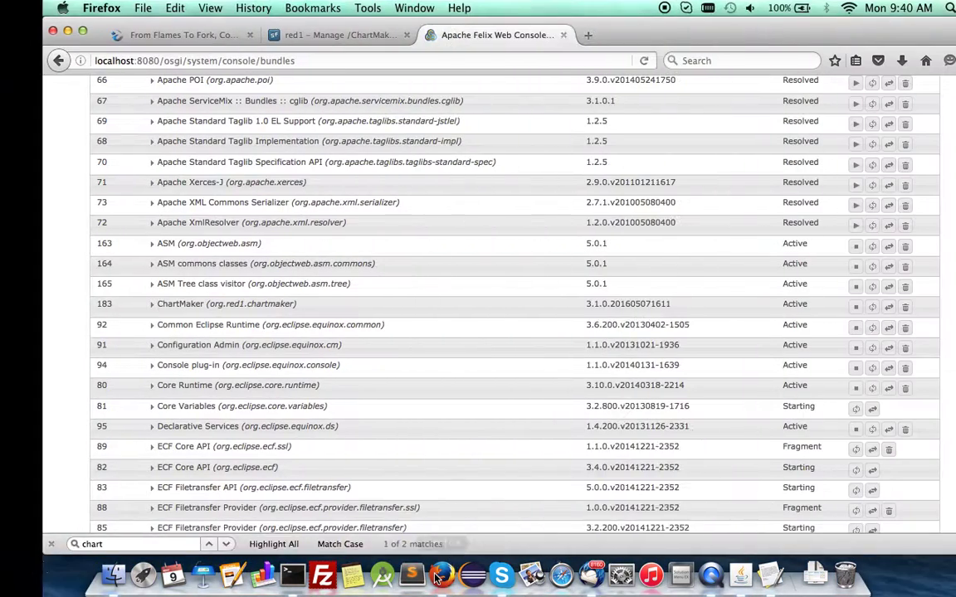
Step: Return to iDempiere, sign in with the saved credentials and add Chart Maker from the menu tree to the Favourites
{"action": "left_click", "coordinate": [16, 61]}
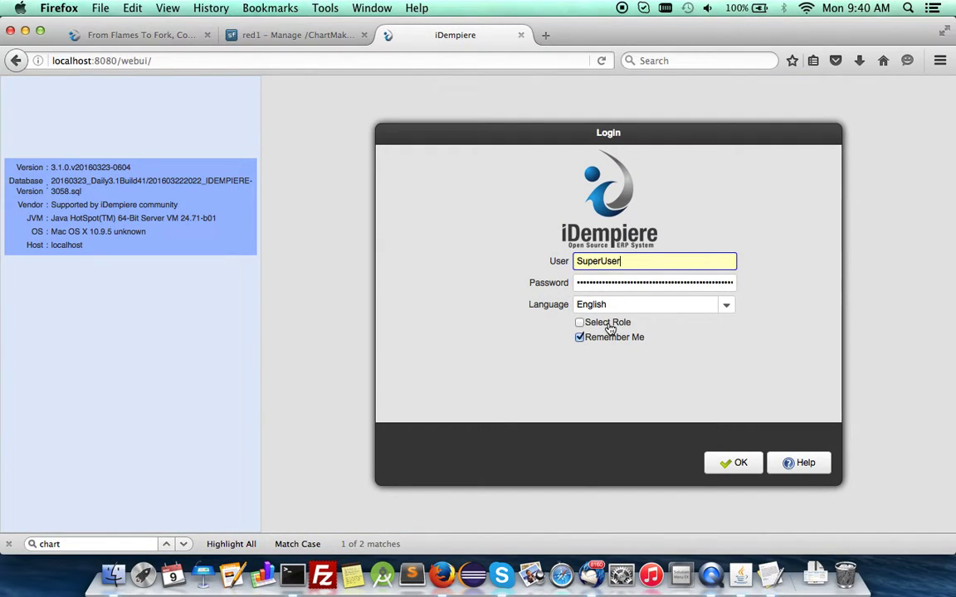
{"action": "left_click", "coordinate": [735, 462]}
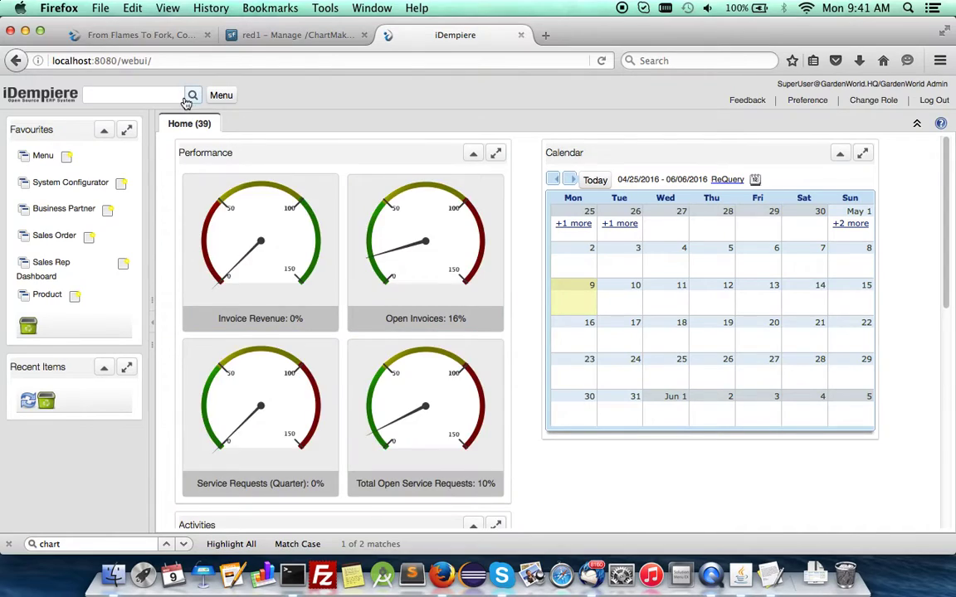
{"action": "left_click", "coordinate": [221, 97]}
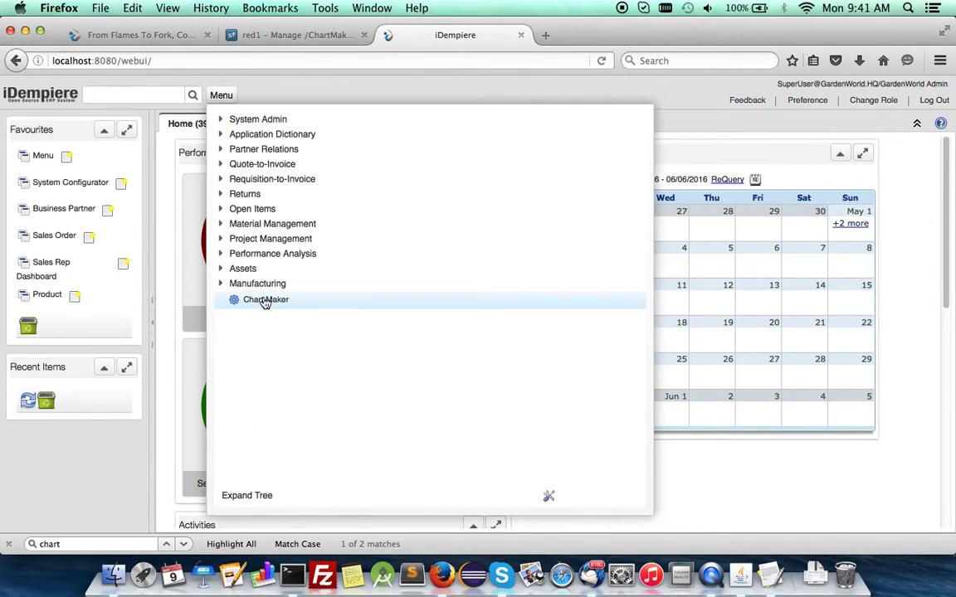
{"action": "left_click_drag", "start_coordinate": [266, 301], "coordinate": [102, 276]}
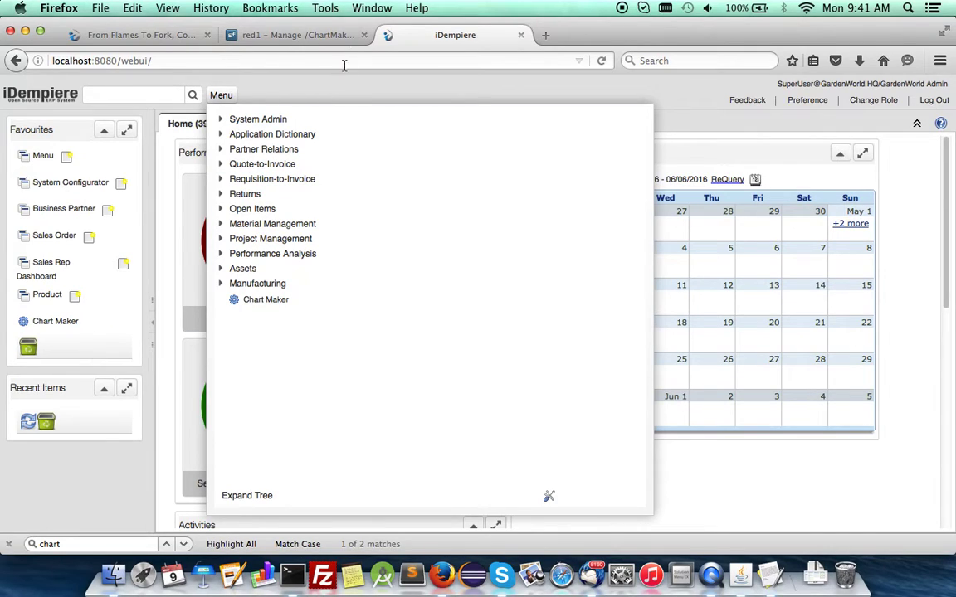
{"action": "left_click", "coordinate": [340, 91]}
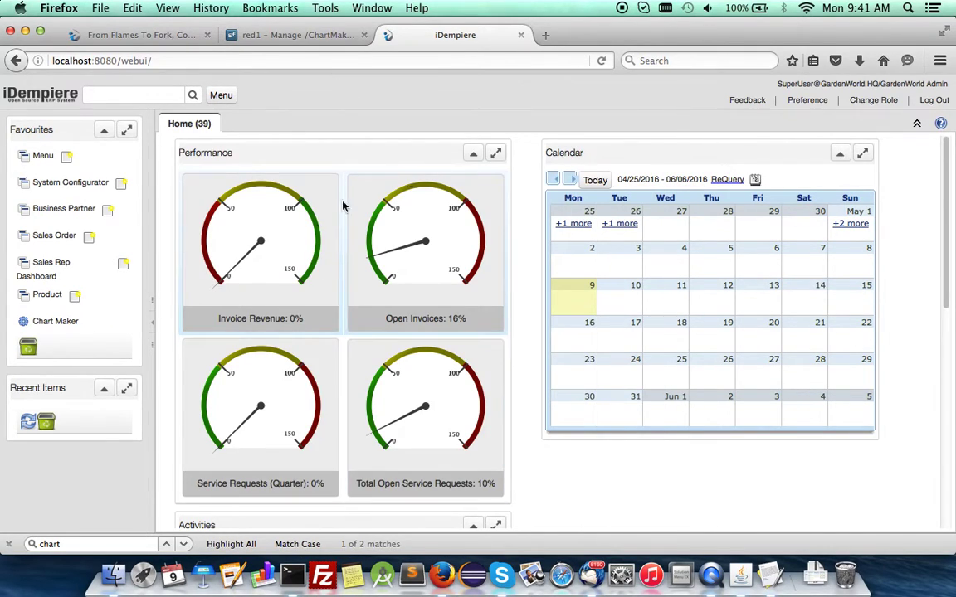
Step: Open the Chart Maker process form and the Sales Rep Dashboard, and examine the Sales YTD chart
{"action": "left_click", "coordinate": [65, 323]}
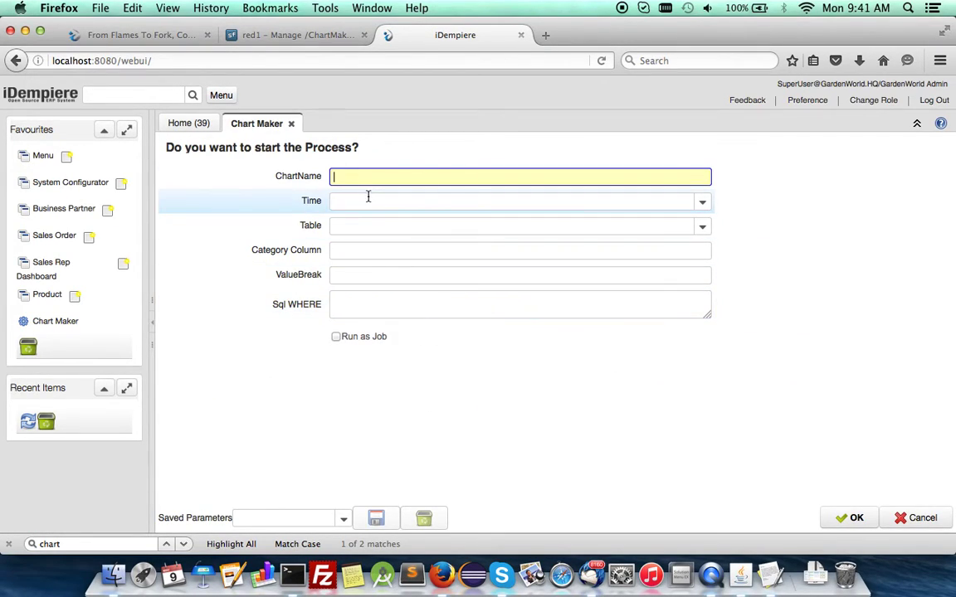
{"action": "left_click", "coordinate": [53, 271]}
{"action": "scroll", "coordinate": [369, 266], "scroll_direction": "down", "scroll_amount": 4}
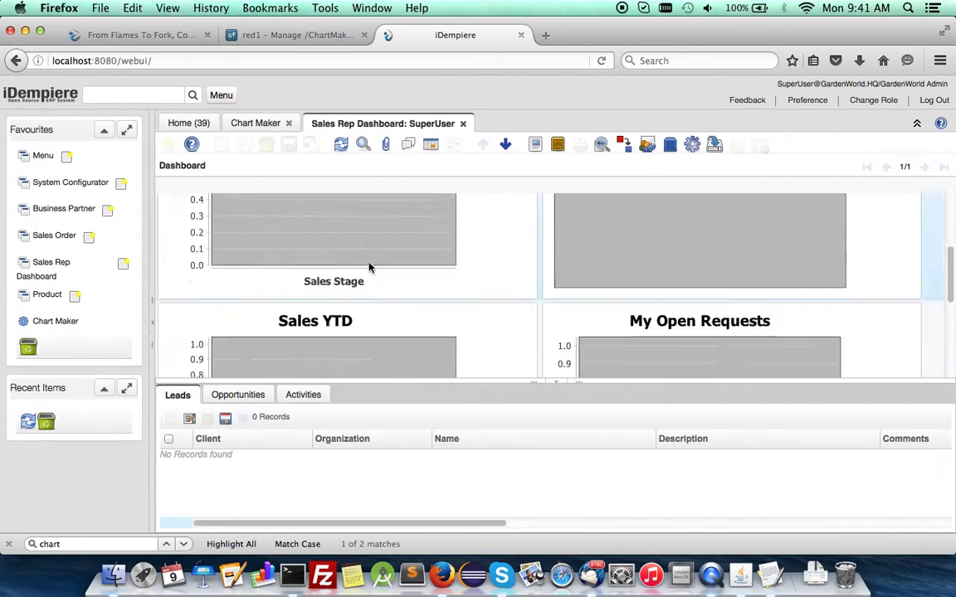
{"action": "scroll", "coordinate": [370, 267], "scroll_direction": "down", "scroll_amount": 1}
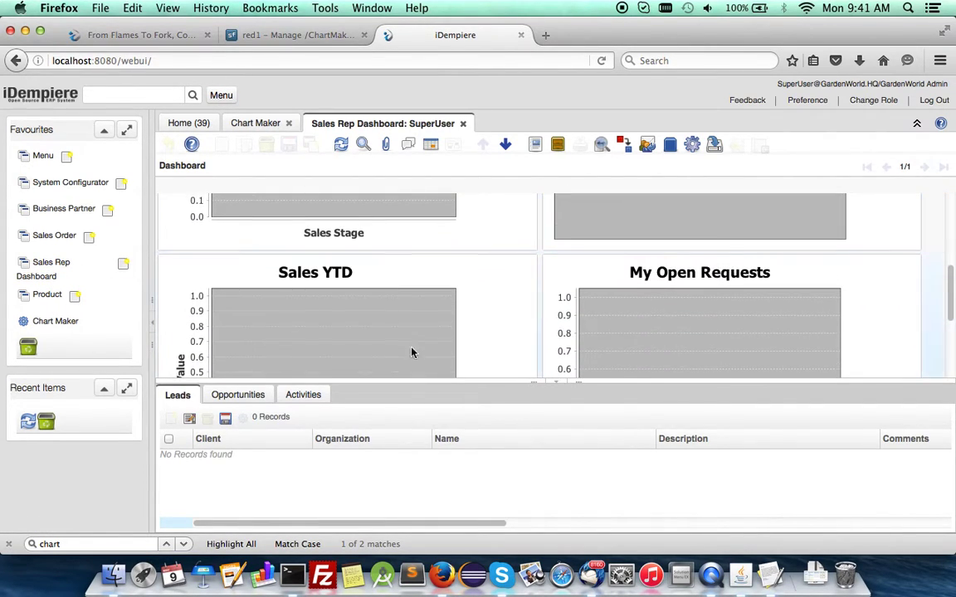
Step: Begin a role change and read the 07 May 2016 forum post on using Chart Maker and the dashboard side by side
{"action": "left_click", "coordinate": [867, 103]}
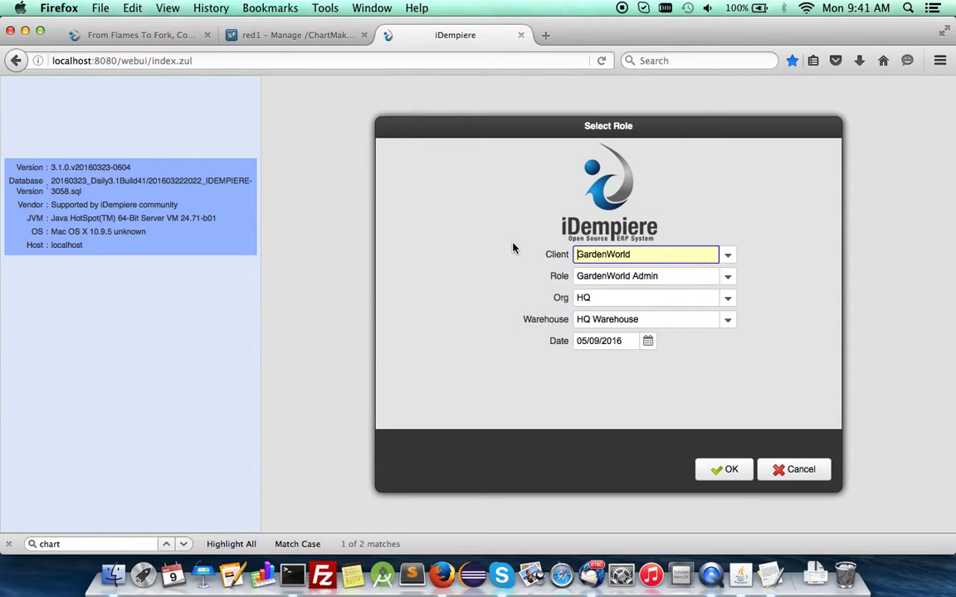
{"action": "left_click", "coordinate": [131, 35]}
{"action": "scroll", "coordinate": [191, 375], "scroll_direction": "down", "scroll_amount": 5}
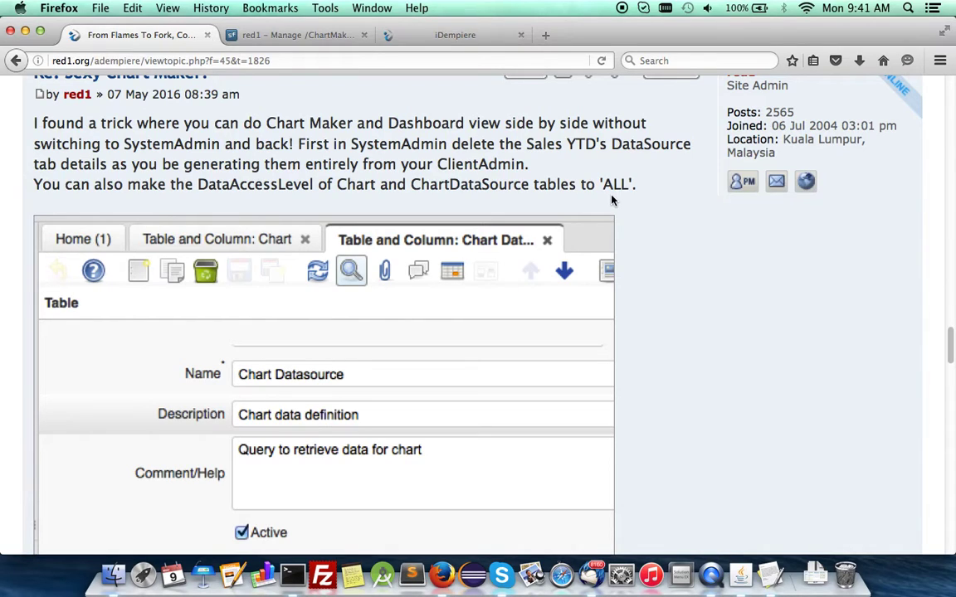
{"action": "scroll", "coordinate": [649, 296], "scroll_direction": "down", "scroll_amount": 5}
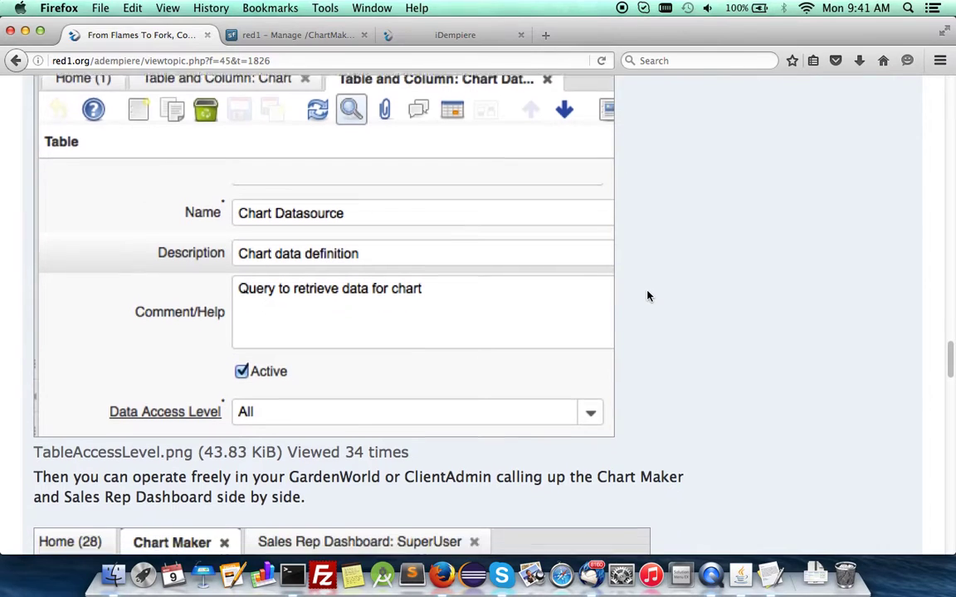
{"action": "scroll", "coordinate": [648, 296], "scroll_direction": "down", "scroll_amount": 5}
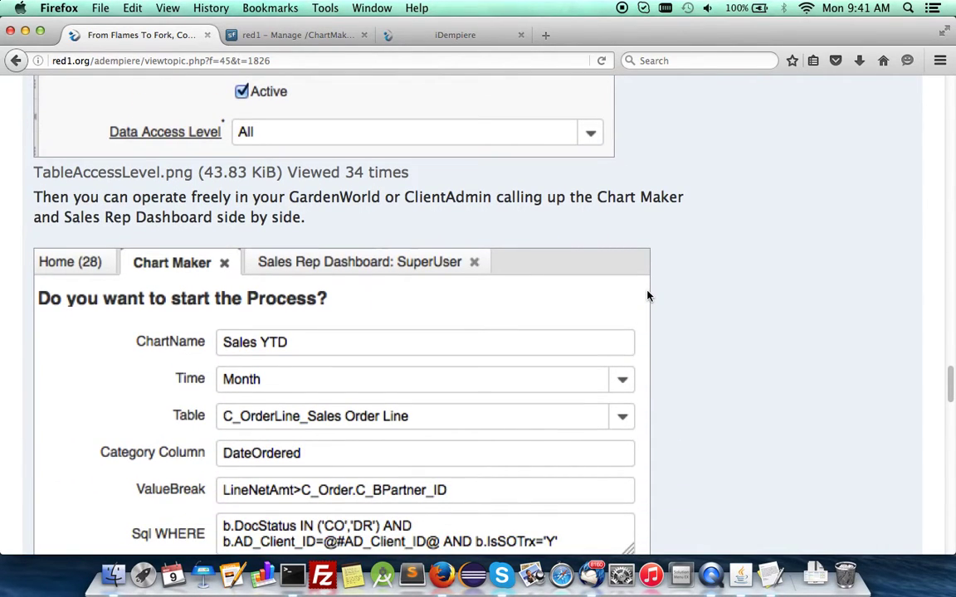
{"action": "scroll", "coordinate": [649, 296], "scroll_direction": "up", "scroll_amount": 10}
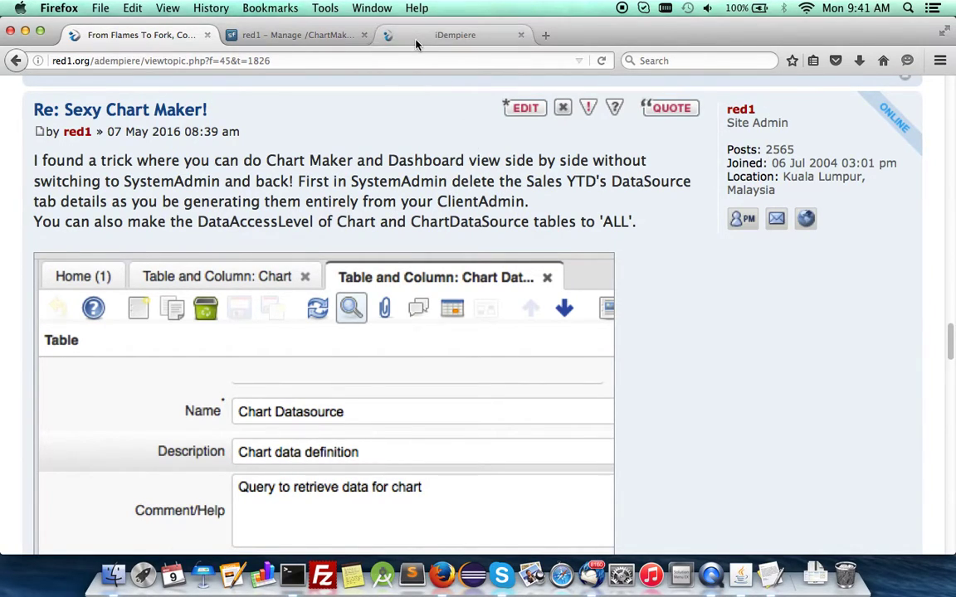
Step: Return to iDempiere and enter under the System client
{"action": "left_click", "coordinate": [382, 35]}
{"action": "left_click", "coordinate": [659, 256]}
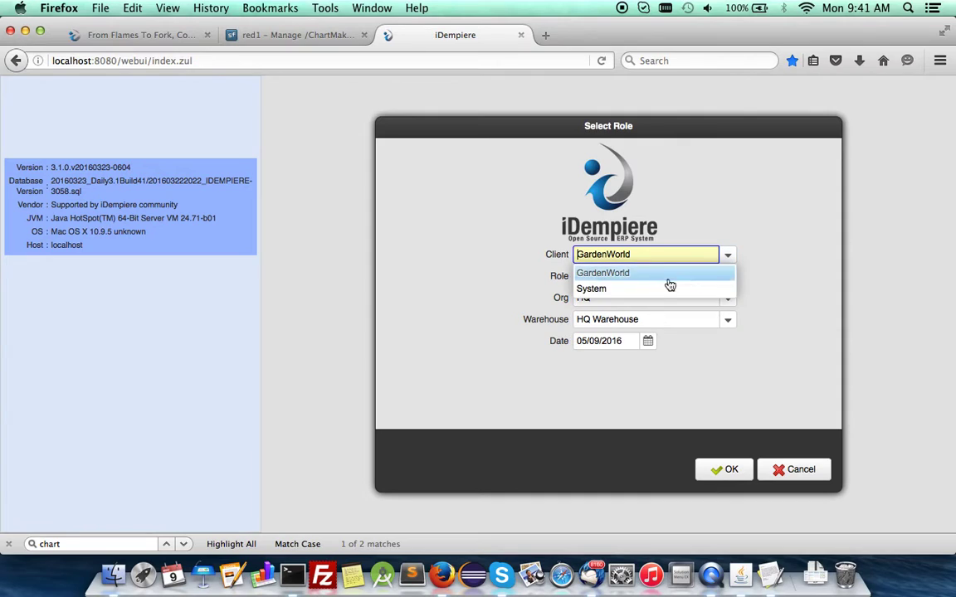
{"action": "left_click", "coordinate": [650, 292]}
{"action": "left_click", "coordinate": [715, 471]}
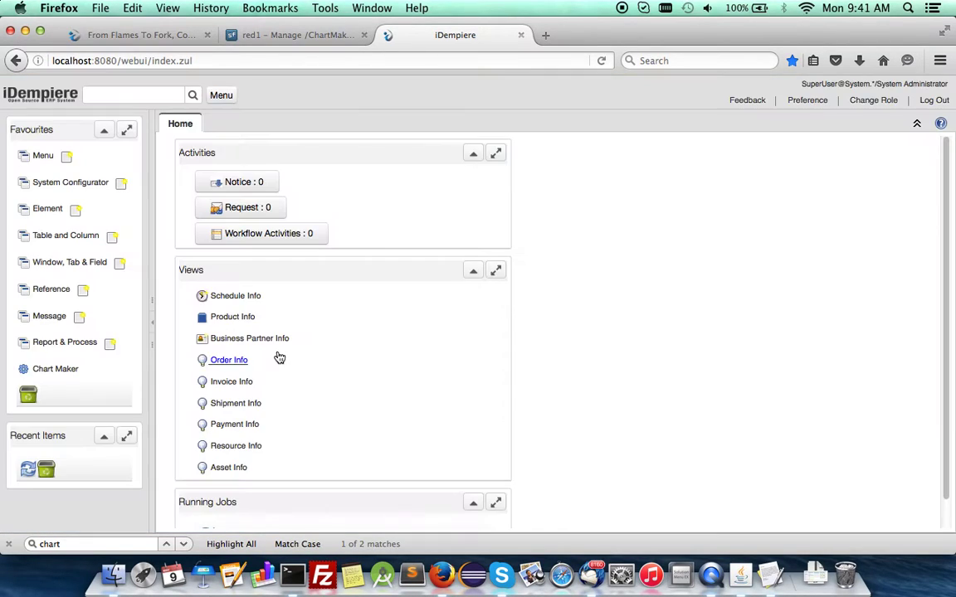
Step: Look up the AD_Chart table by its DB table name in the Table and Column window
{"action": "left_click", "coordinate": [277, 357]}
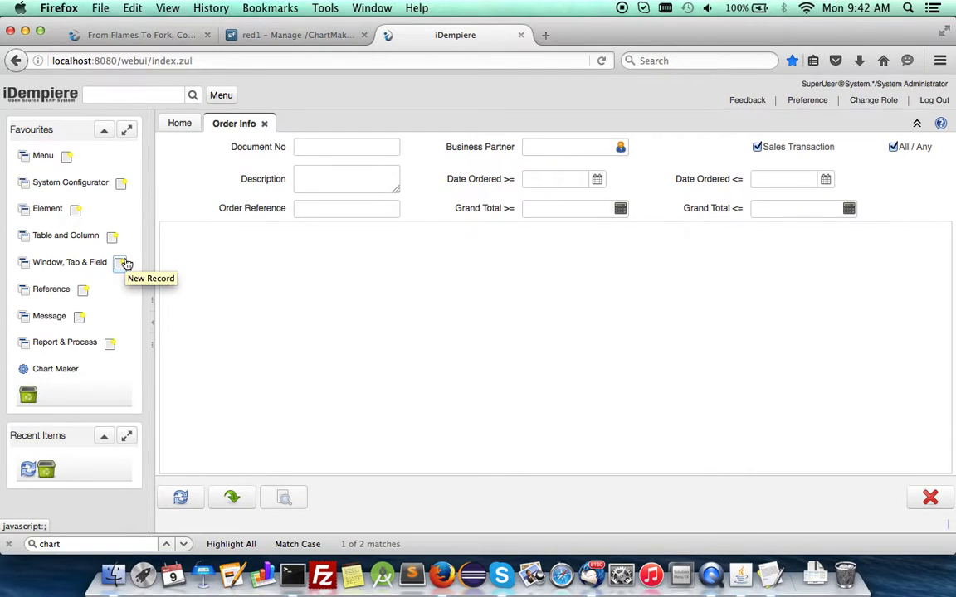
{"action": "left_click", "coordinate": [264, 123]}
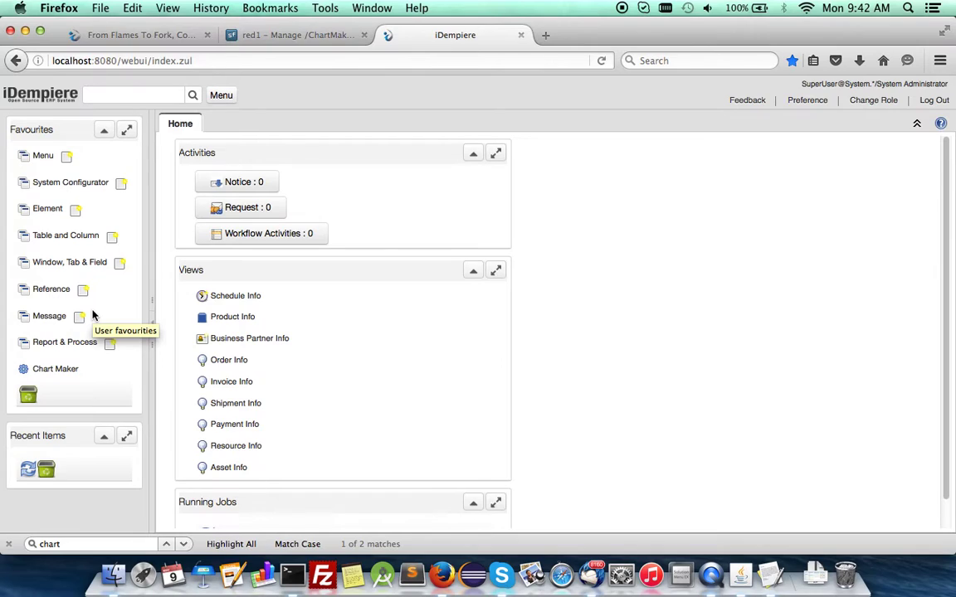
{"action": "left_click", "coordinate": [64, 238]}
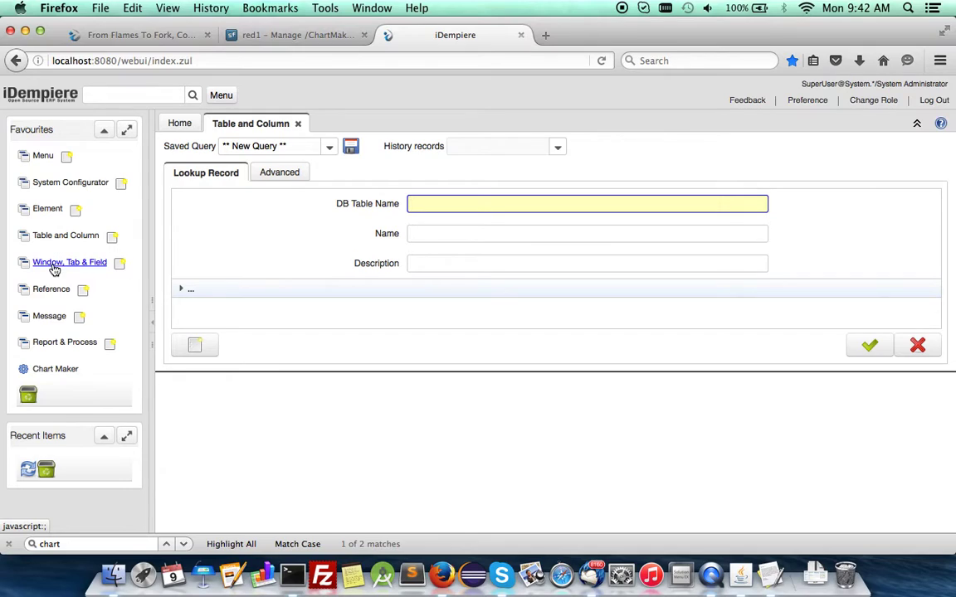
{"action": "type", "text": "AD"}
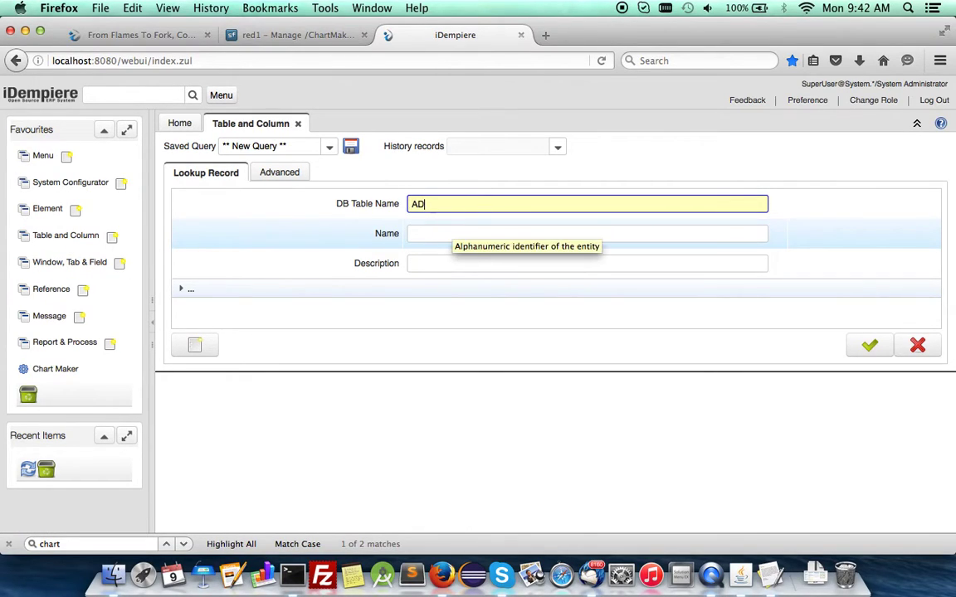
{"action": "type", "text": "_Chart"}
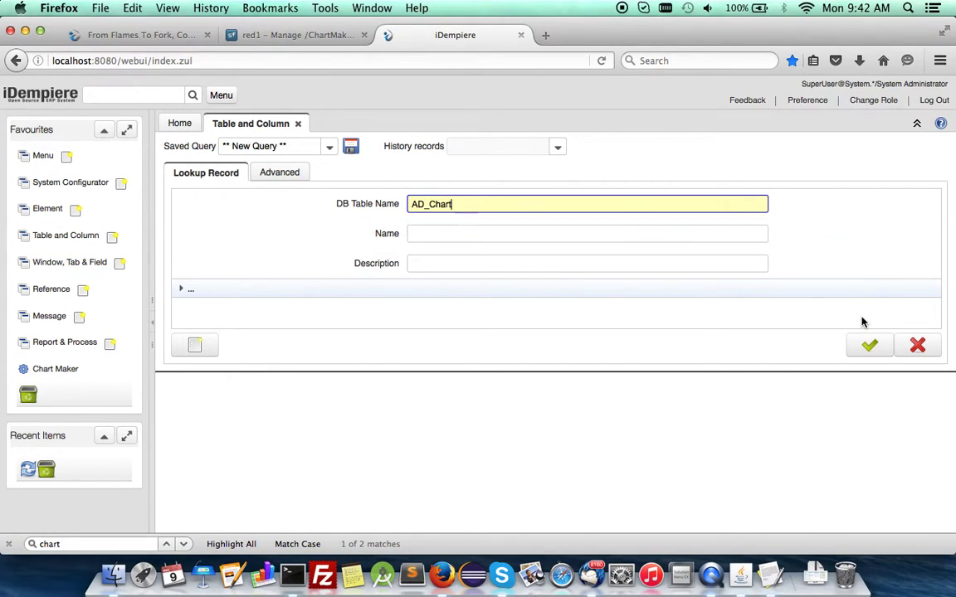
{"action": "left_click", "coordinate": [869, 346]}
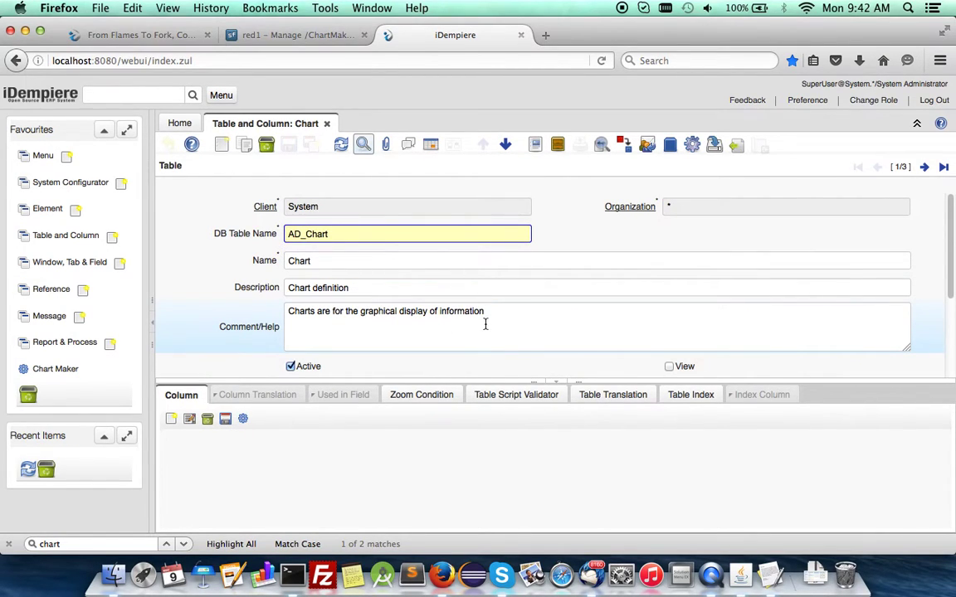
Step: Set the Chart table's Data Access Level to All and save the record
{"action": "scroll", "coordinate": [485, 325], "scroll_direction": "down", "scroll_amount": 3}
{"action": "left_click", "coordinate": [523, 287]}
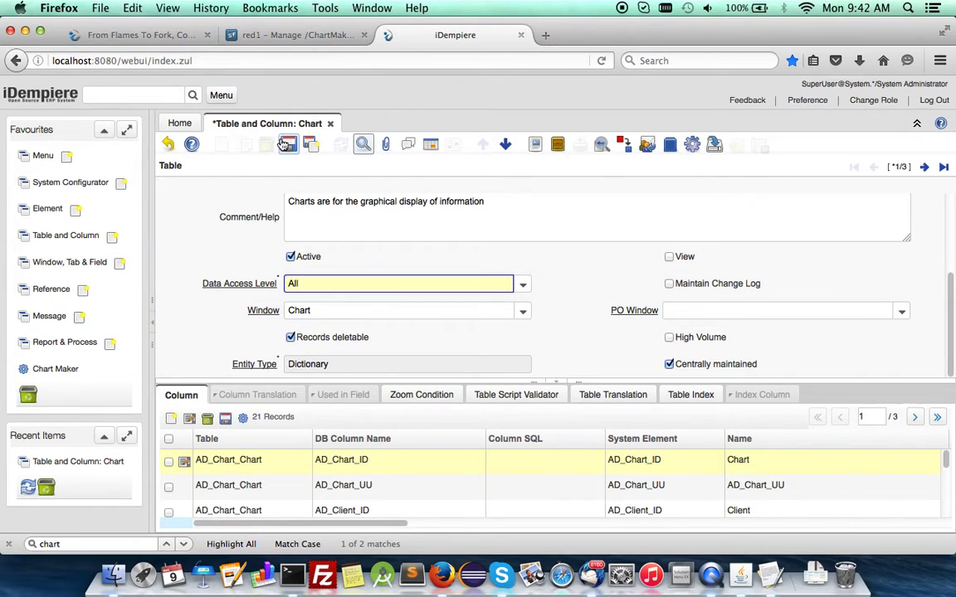
{"action": "left_click", "coordinate": [288, 146]}
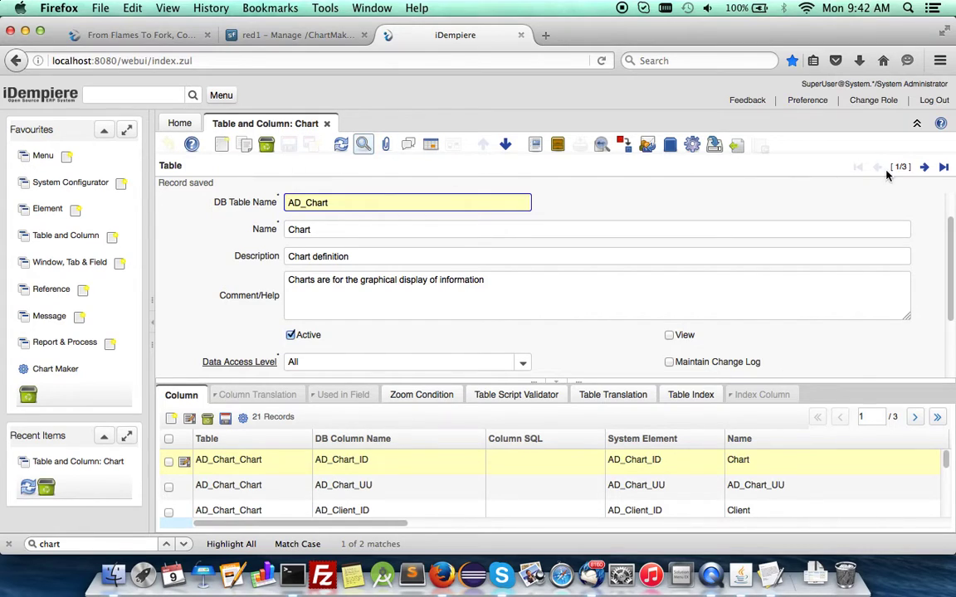
Step: Go to the AD_ChartDatasource table record, set its Data Access Level to All and save it
{"action": "left_click", "coordinate": [926, 168]}
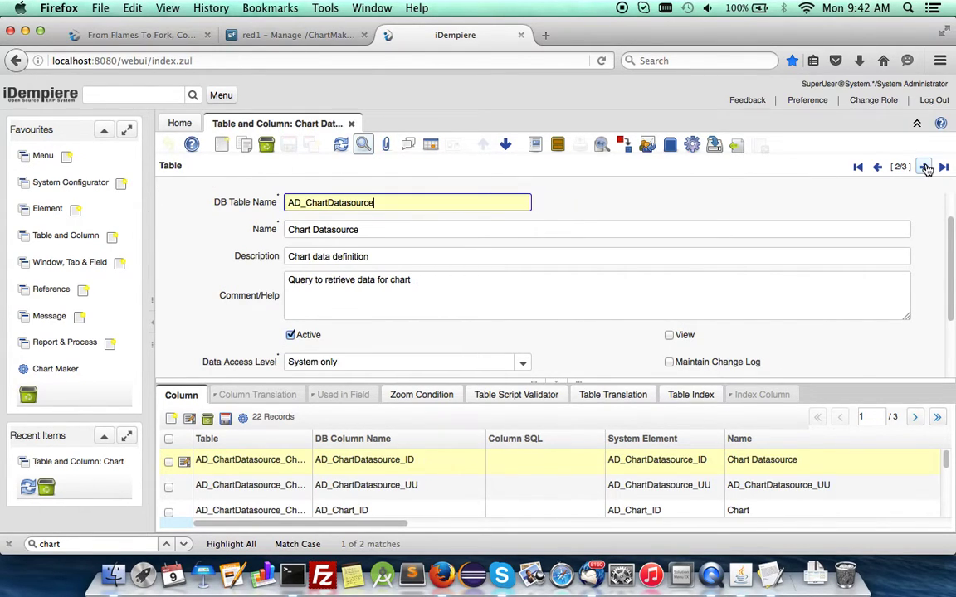
{"action": "left_click", "coordinate": [522, 362]}
{"action": "left_click", "coordinate": [315, 382]}
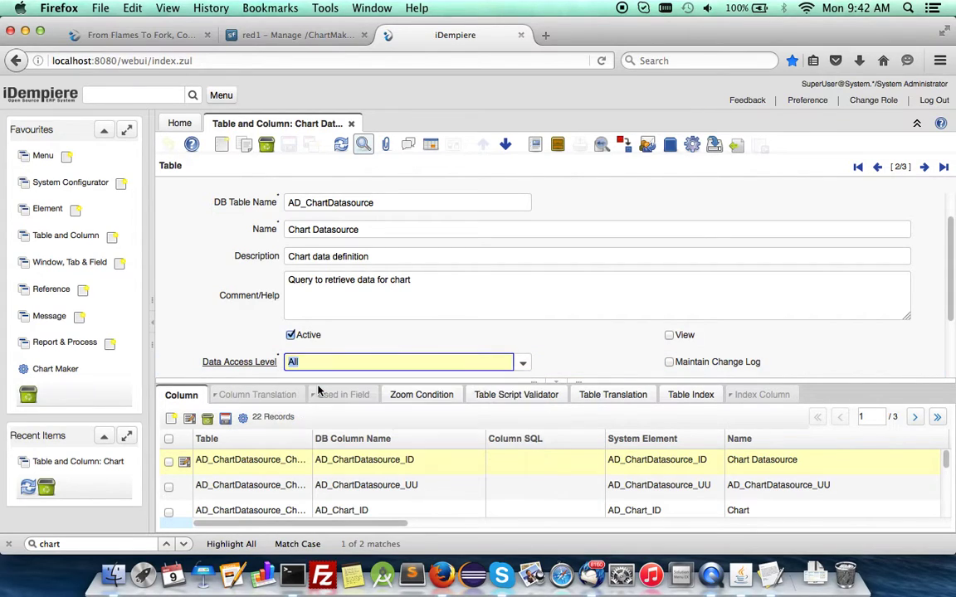
{"action": "left_click", "coordinate": [294, 151]}
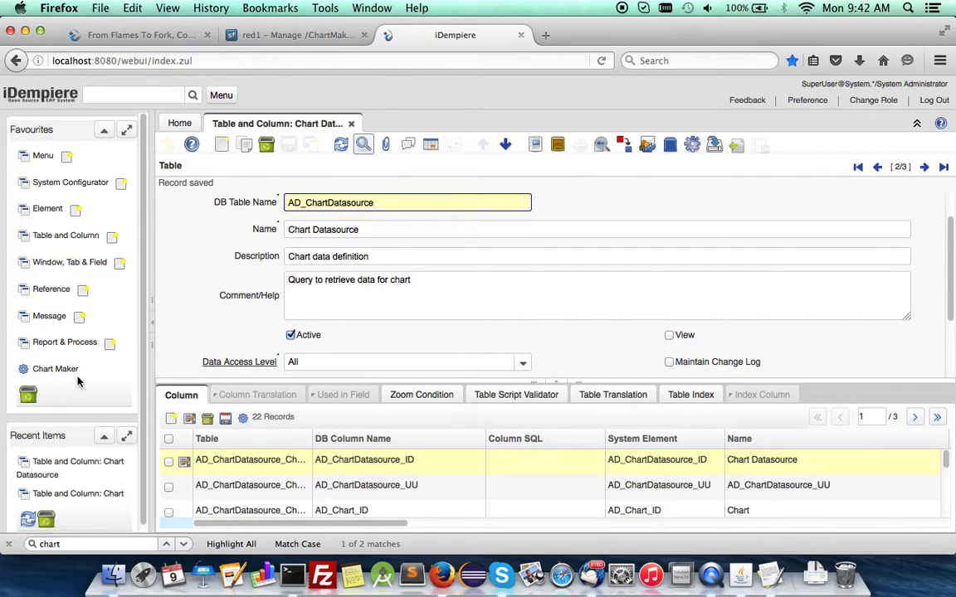
Step: Find and open the Chart window, and go to the Sales YTD chart record to review its settings
{"action": "left_click", "coordinate": [122, 95]}
{"action": "type", "text": "Chart"}
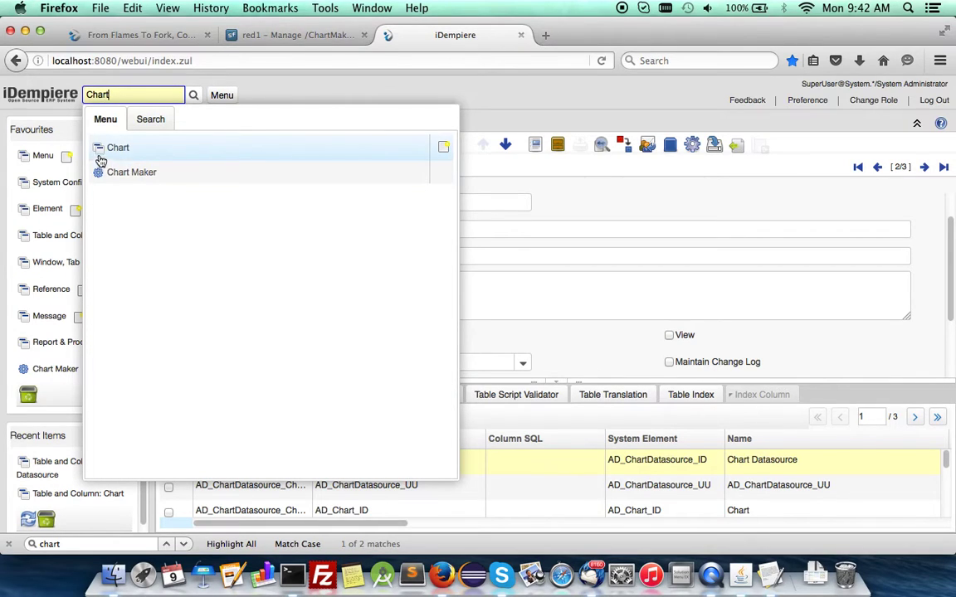
{"action": "left_click", "coordinate": [122, 150]}
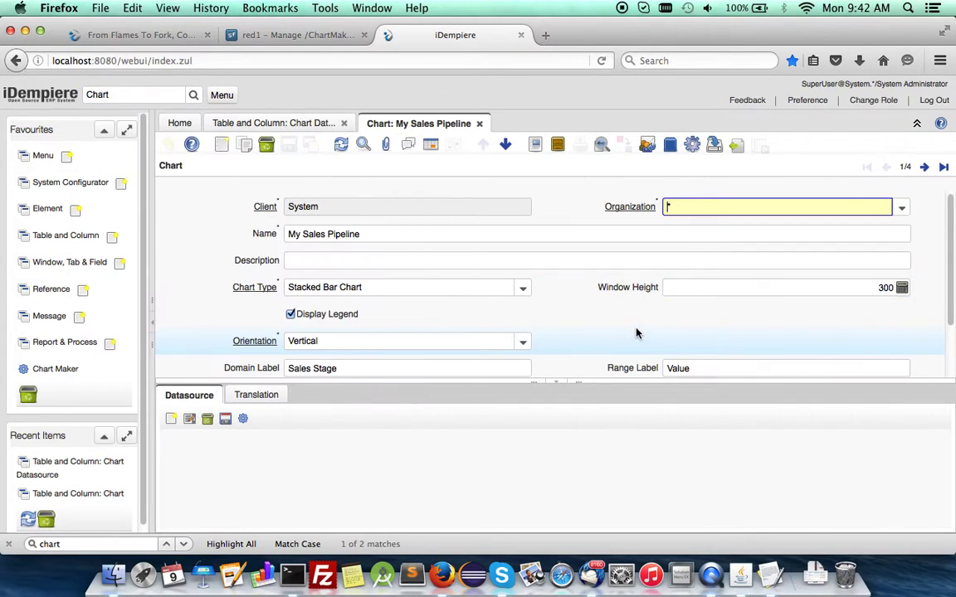
{"action": "left_click", "coordinate": [925, 167]}
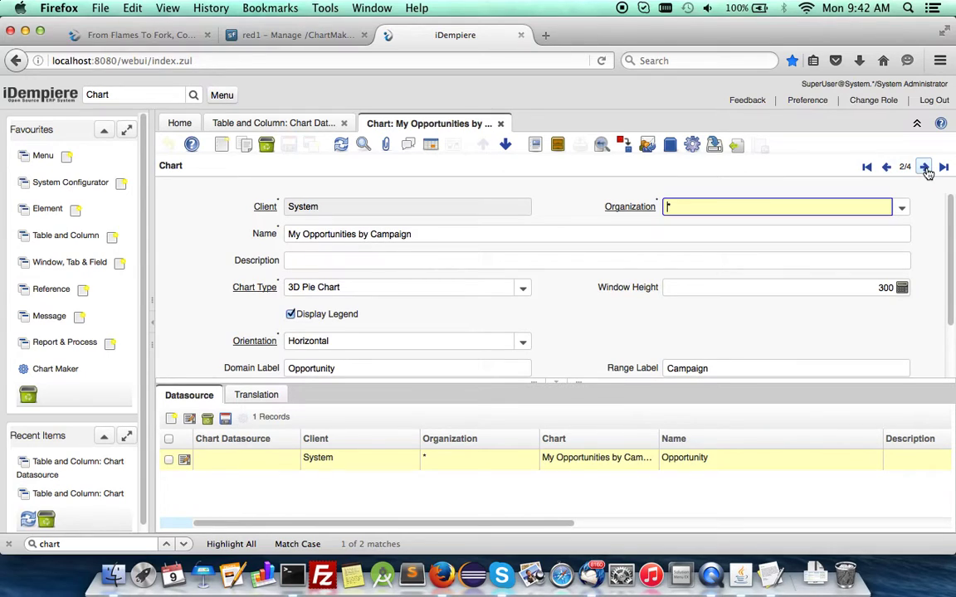
{"action": "left_click", "coordinate": [925, 167]}
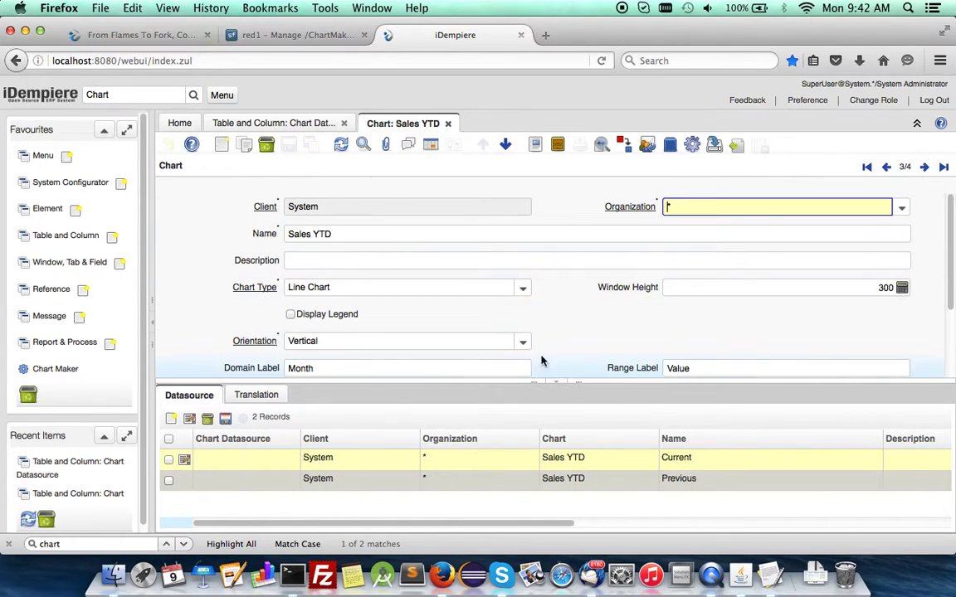
{"action": "scroll", "coordinate": [571, 343], "scroll_direction": "down", "scroll_amount": 2}
{"action": "scroll", "coordinate": [571, 343], "scroll_direction": "up", "scroll_amount": 1}
{"action": "scroll", "coordinate": [571, 343], "scroll_direction": "down", "scroll_amount": 1}
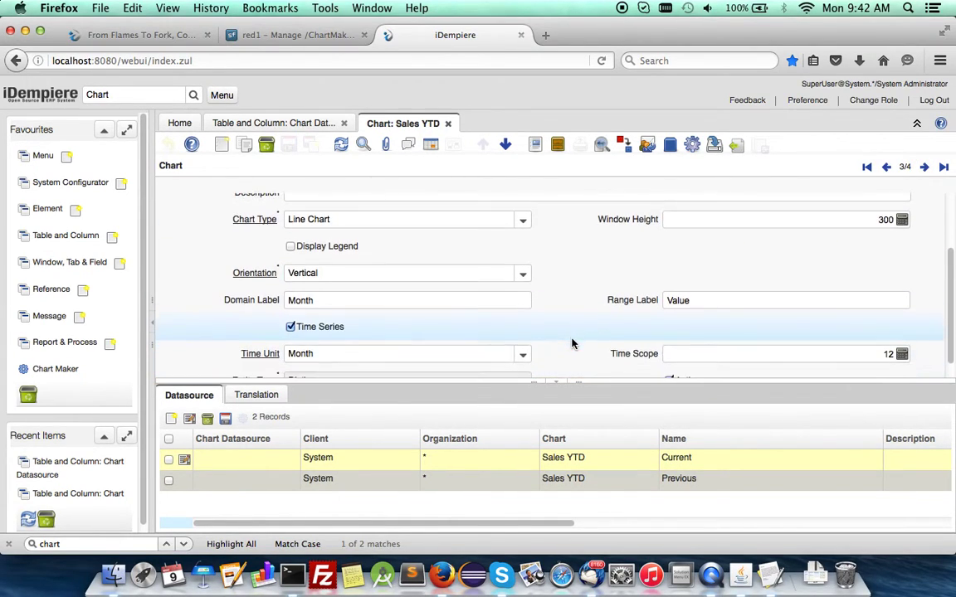
Step: Delete the Current and Previous datasource records of the Sales YTD chart
{"action": "left_click", "coordinate": [169, 459]}
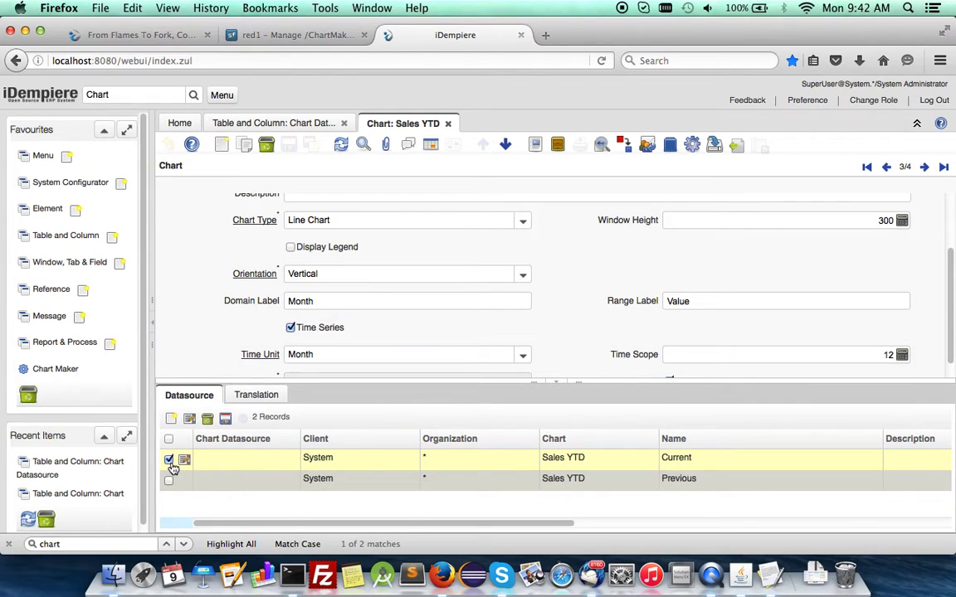
{"action": "left_click", "coordinate": [169, 481]}
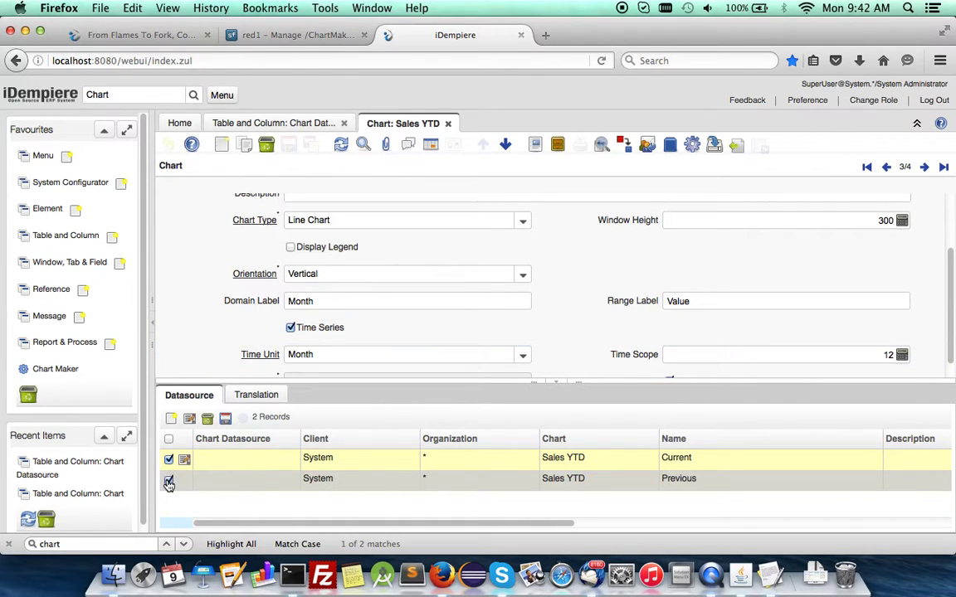
{"action": "left_click", "coordinate": [208, 420]}
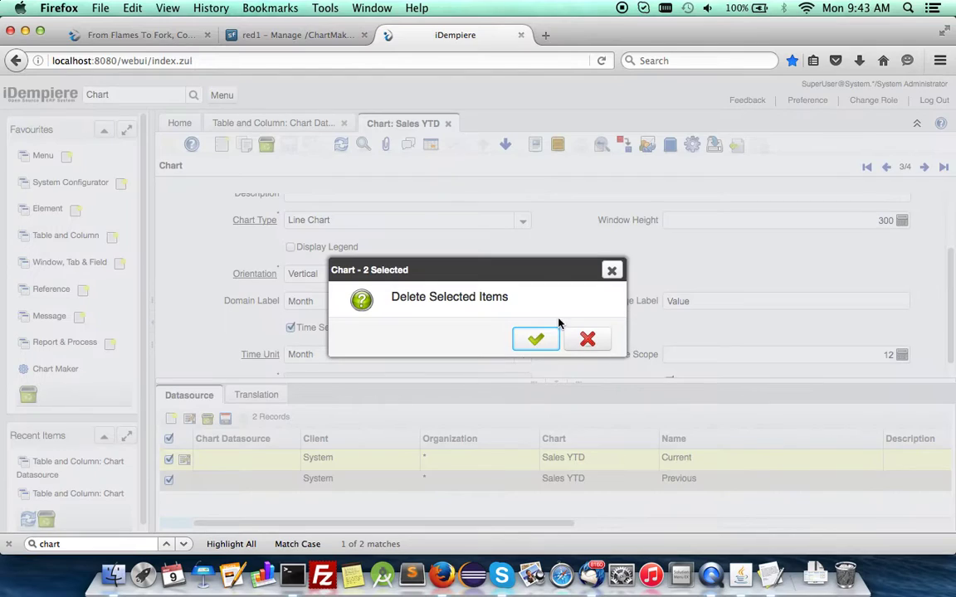
{"action": "left_click", "coordinate": [537, 340]}
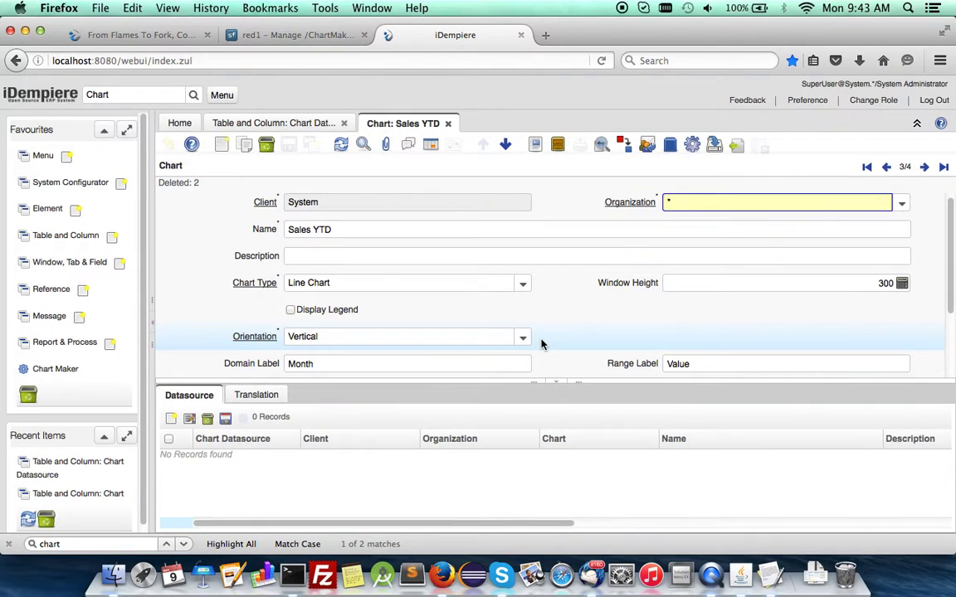
Step: Change role to the GardenWorld client with HQ as the organization
{"action": "left_click", "coordinate": [875, 101]}
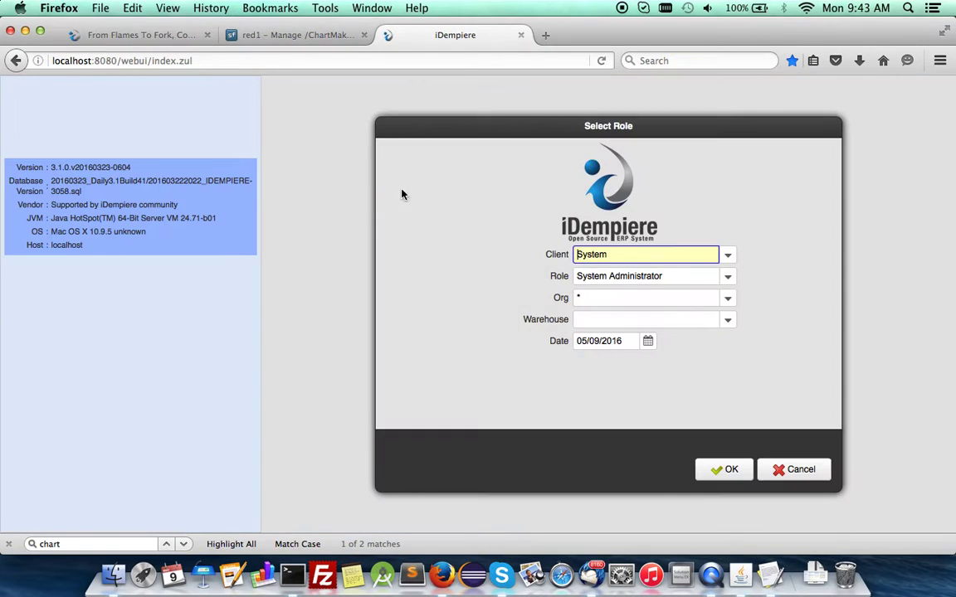
{"action": "left_click", "coordinate": [729, 260]}
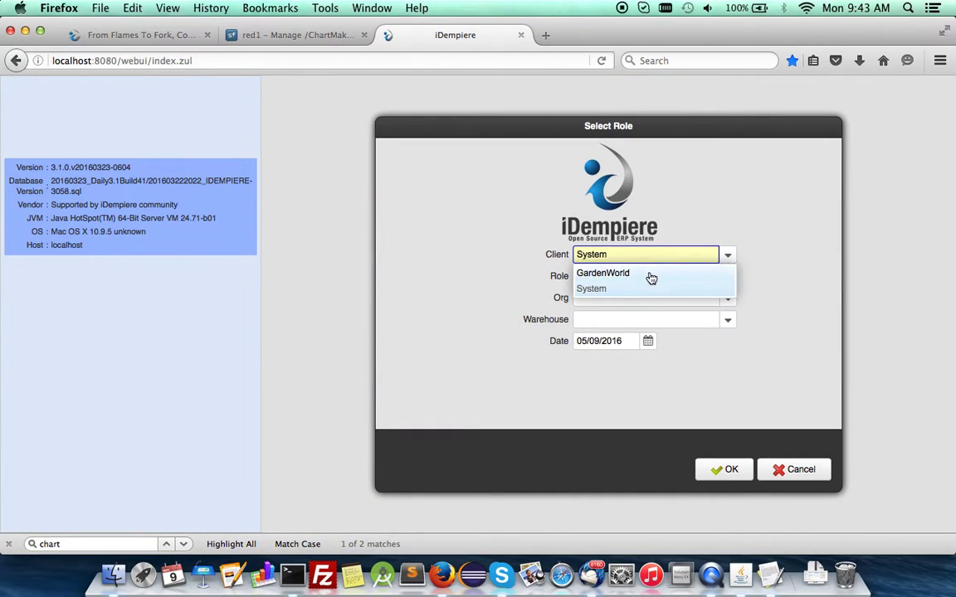
{"action": "left_click", "coordinate": [657, 275]}
{"action": "left_click", "coordinate": [727, 301]}
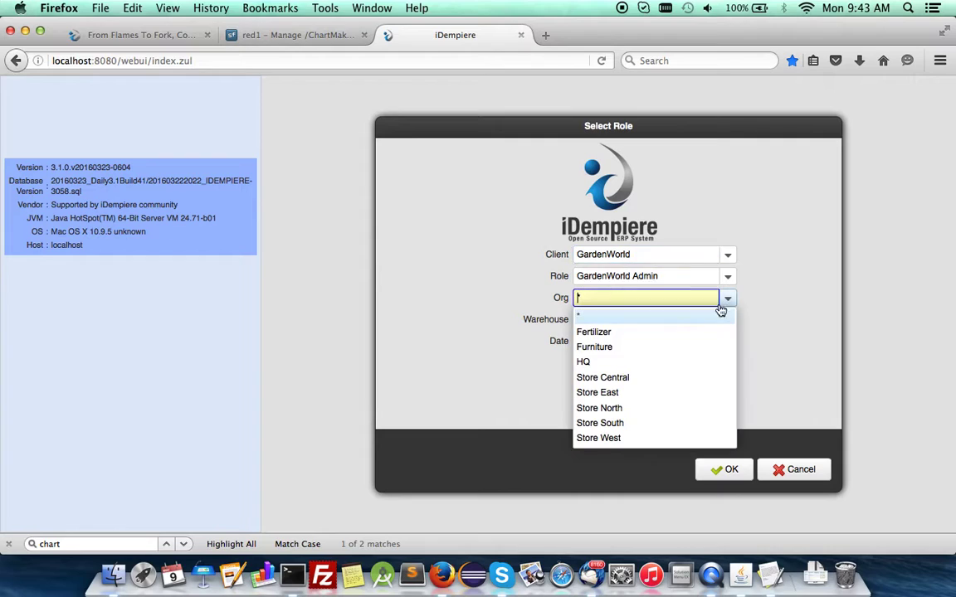
{"action": "left_click", "coordinate": [608, 364]}
{"action": "left_click", "coordinate": [712, 471]}
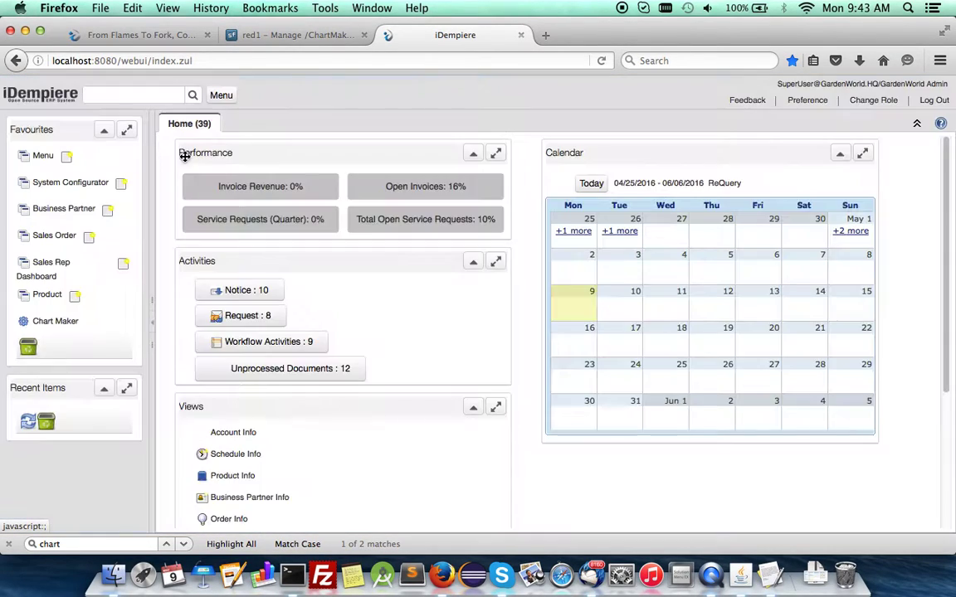
Step: Search the GardenWorld menu for Chart entries and dismiss the results
{"action": "left_click", "coordinate": [156, 96]}
{"action": "type", "text": "Char"}
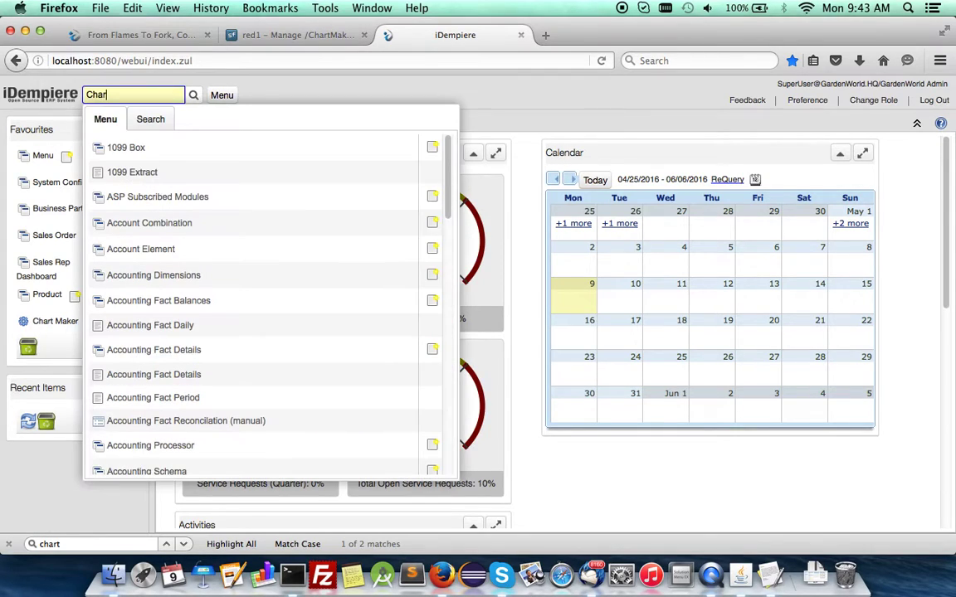
{"action": "type", "text": "t"}
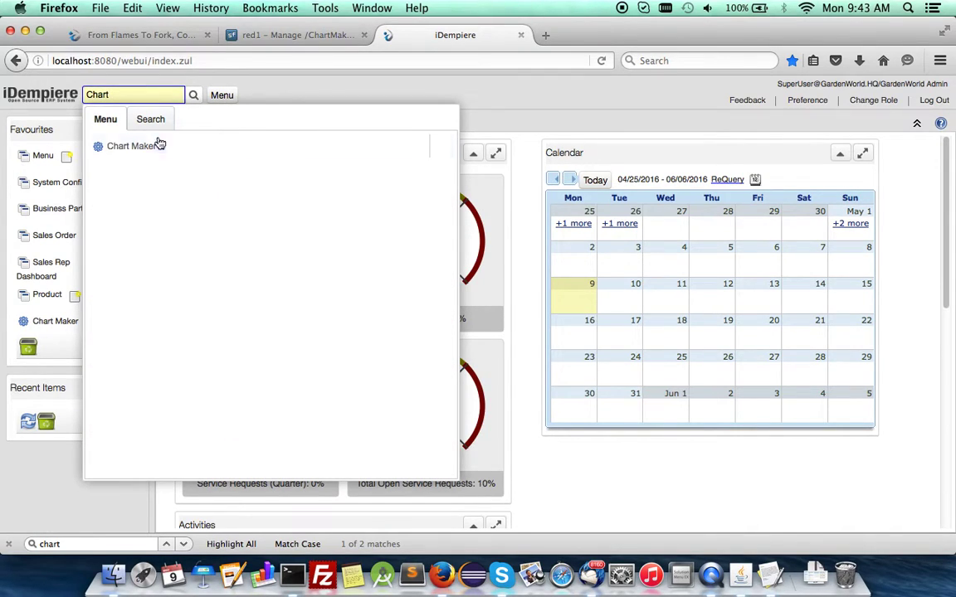
{"action": "left_click", "coordinate": [300, 91]}
Step: Find the Role Access Update process and run it for the GardenWorld client
{"action": "double_click", "coordinate": [98, 94]}
{"action": "type", "text": "Role acc"}
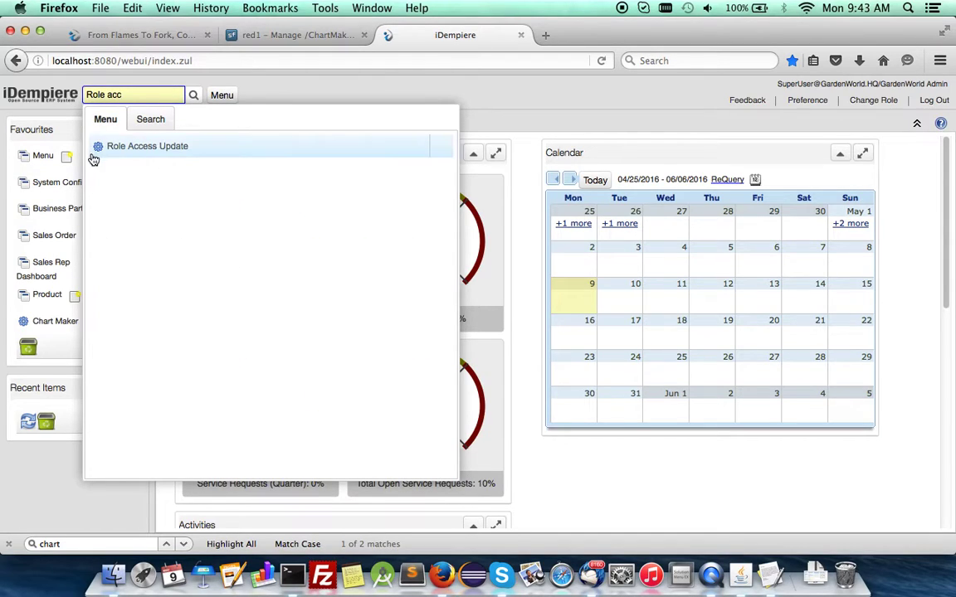
{"action": "left_click", "coordinate": [131, 147]}
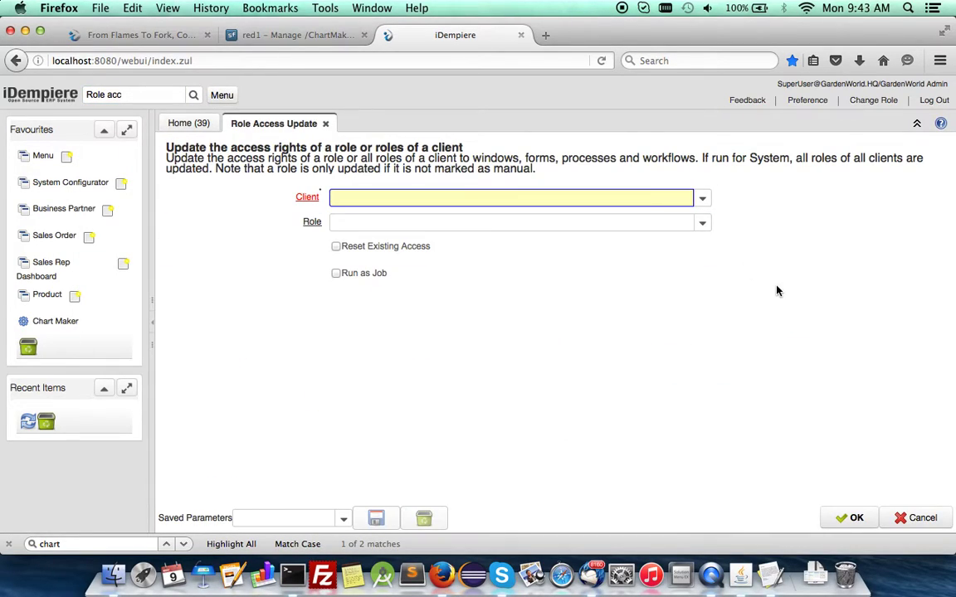
{"action": "left_click", "coordinate": [702, 197]}
{"action": "left_click", "coordinate": [612, 217]}
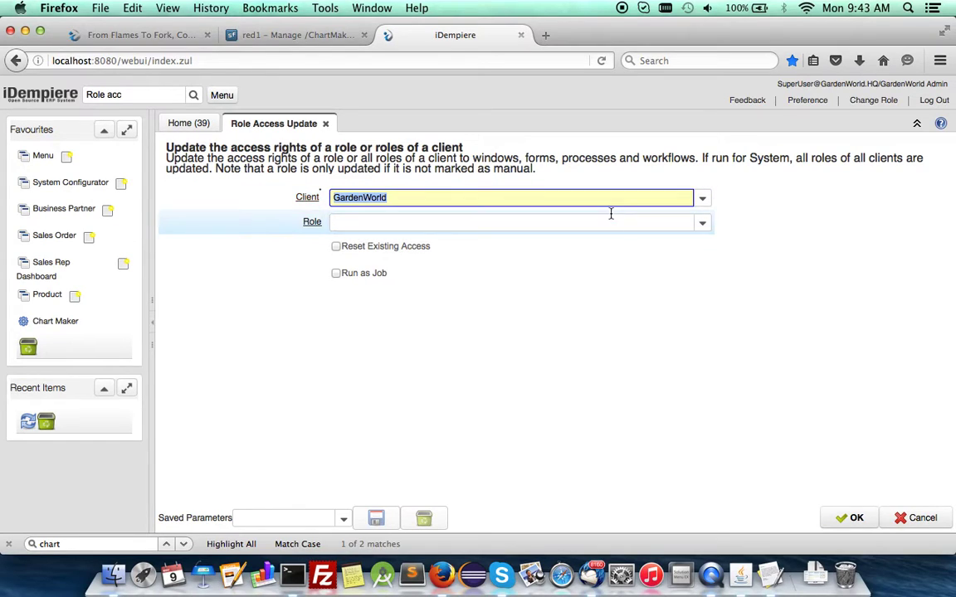
{"action": "left_click", "coordinate": [854, 518]}
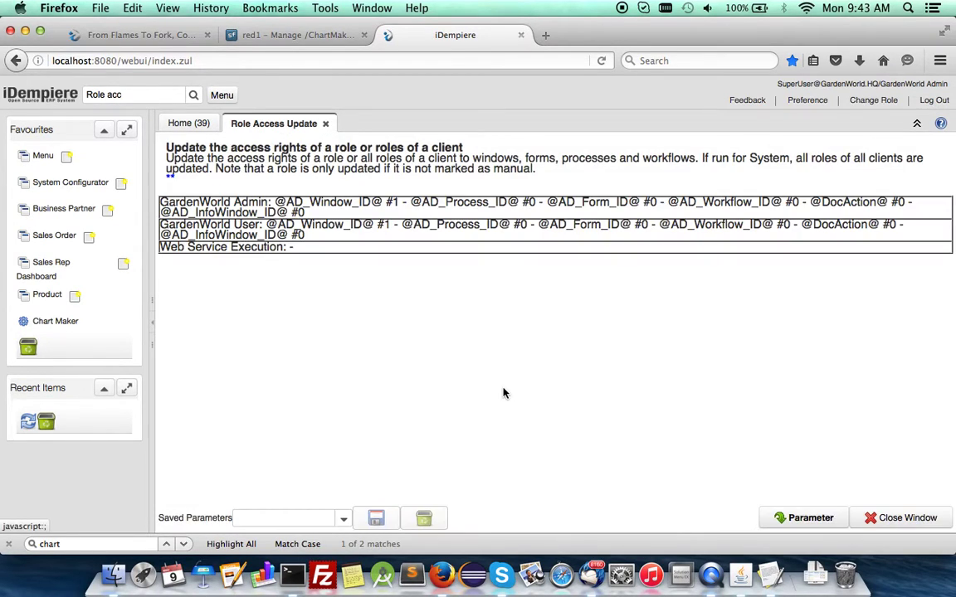
Step: Try a menu search for Chart, log out and sign back in with the saved credentials
{"action": "left_click", "coordinate": [129, 96]}
{"action": "type", "text": "Chart"}
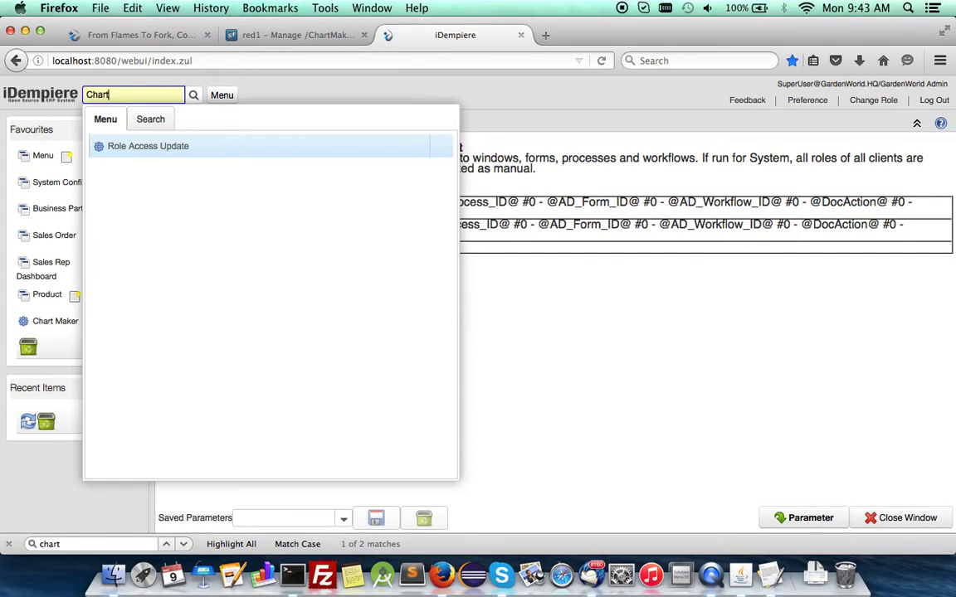
{"action": "left_click", "coordinate": [935, 102]}
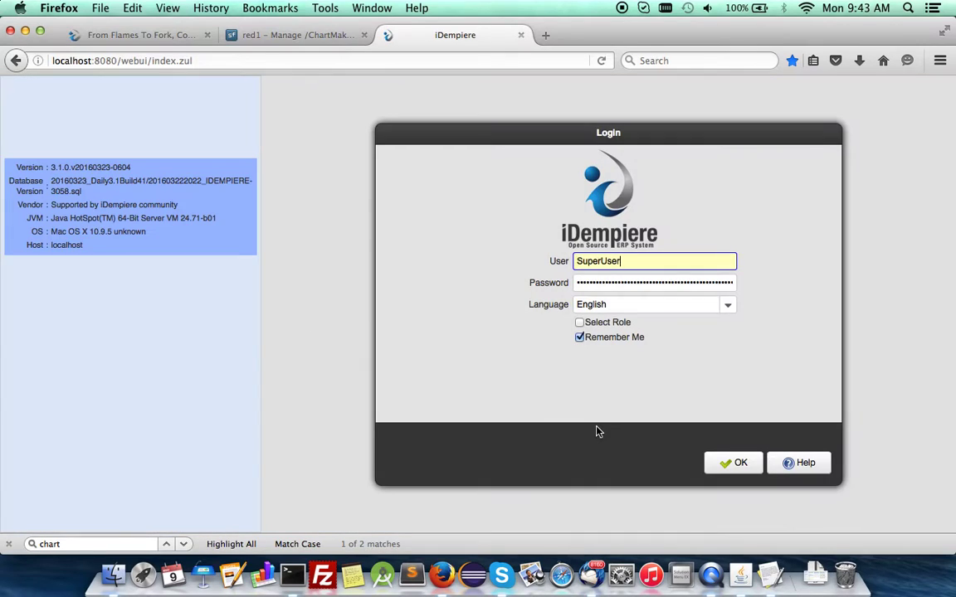
{"action": "left_click", "coordinate": [734, 463]}
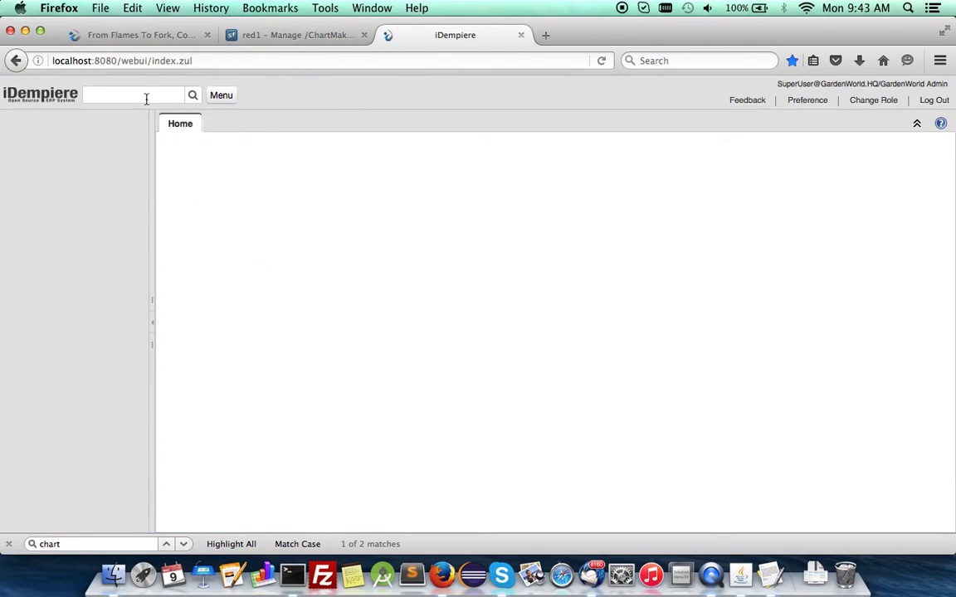
Step: Open the Chart window at the third record, Sales YTD, and bring up the Sales YTD chart in the Sales Rep Dashboard
{"action": "left_click", "coordinate": [145, 94]}
{"action": "type", "text": "Ca"}
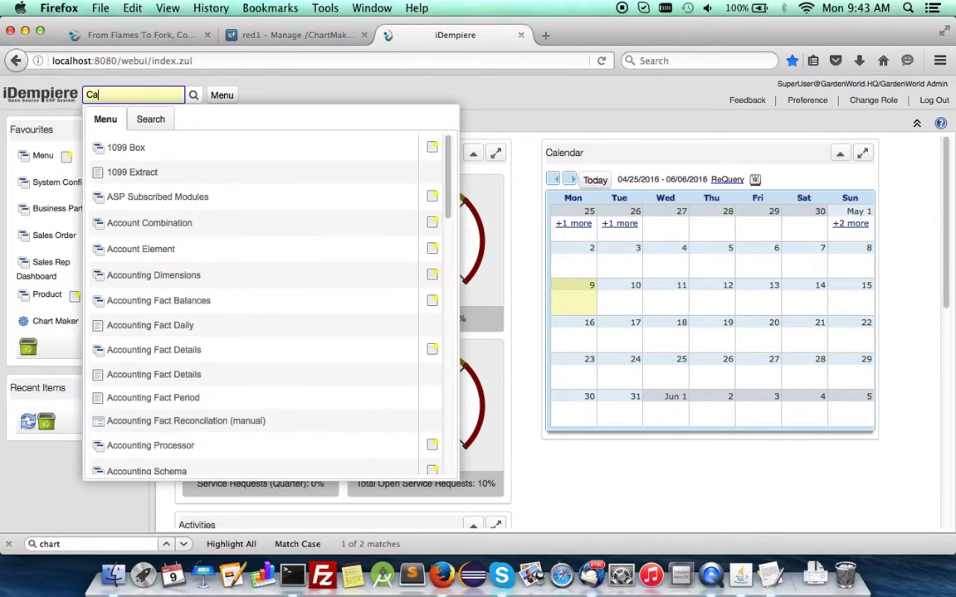
{"action": "type", "text": "hrt"}
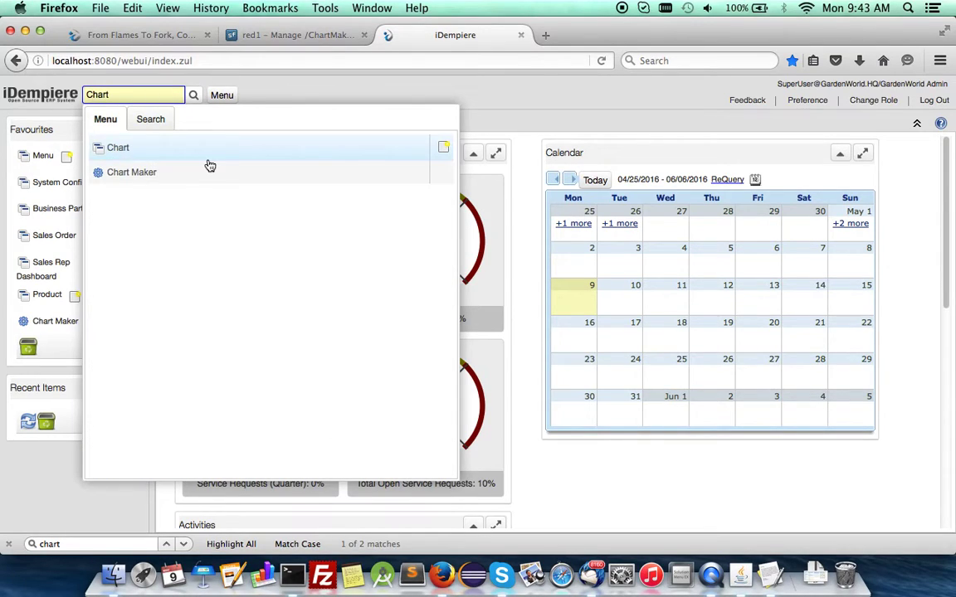
{"action": "left_click", "coordinate": [123, 154]}
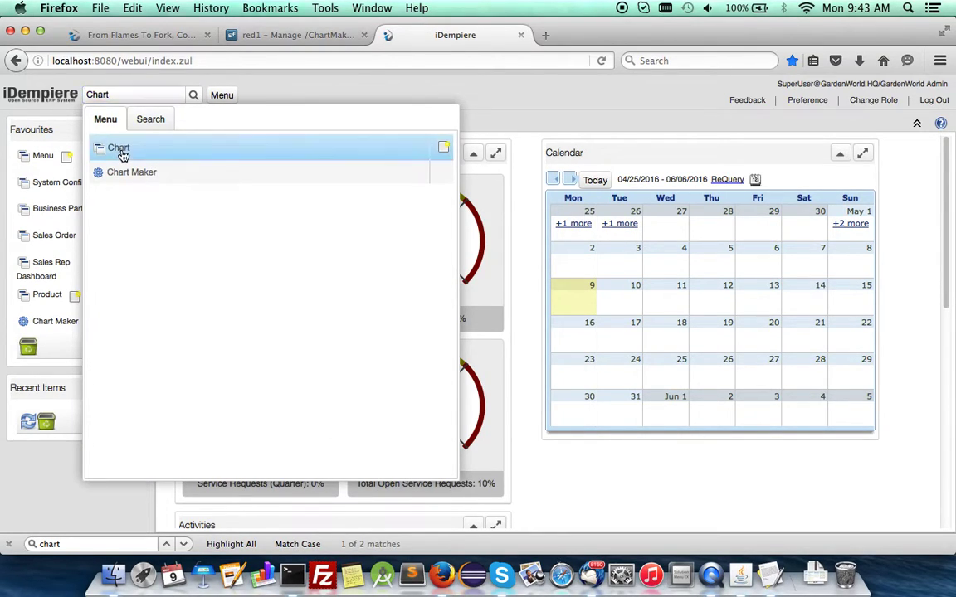
{"action": "left_click", "coordinate": [469, 106]}
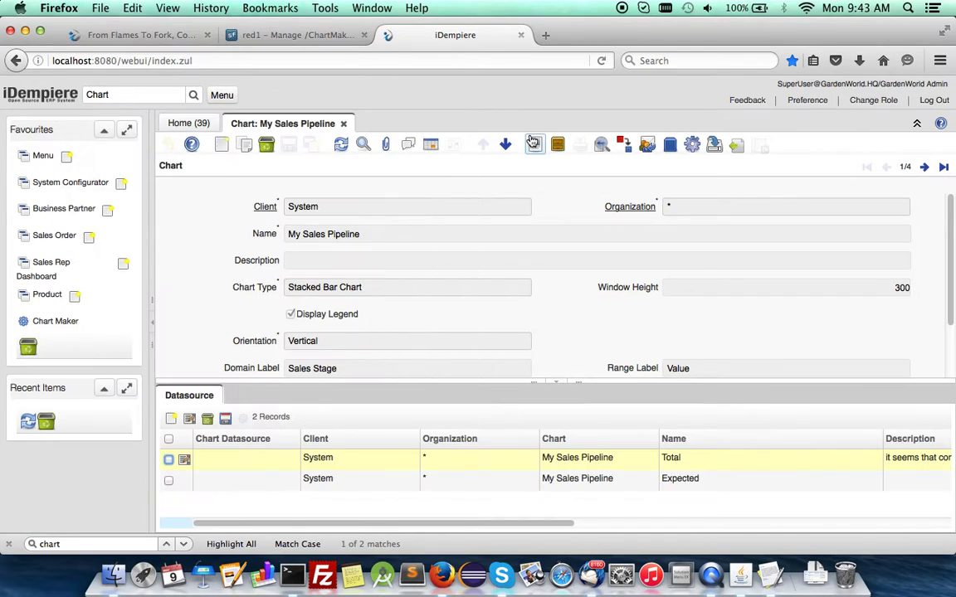
{"action": "left_click", "coordinate": [943, 167]}
{"action": "left_click", "coordinate": [887, 167]}
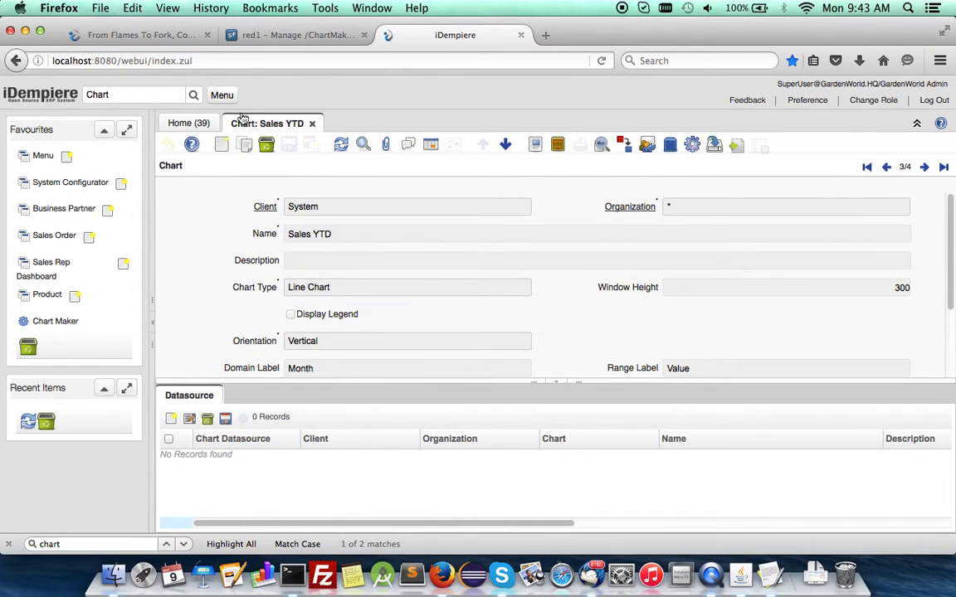
{"action": "left_click", "coordinate": [45, 263]}
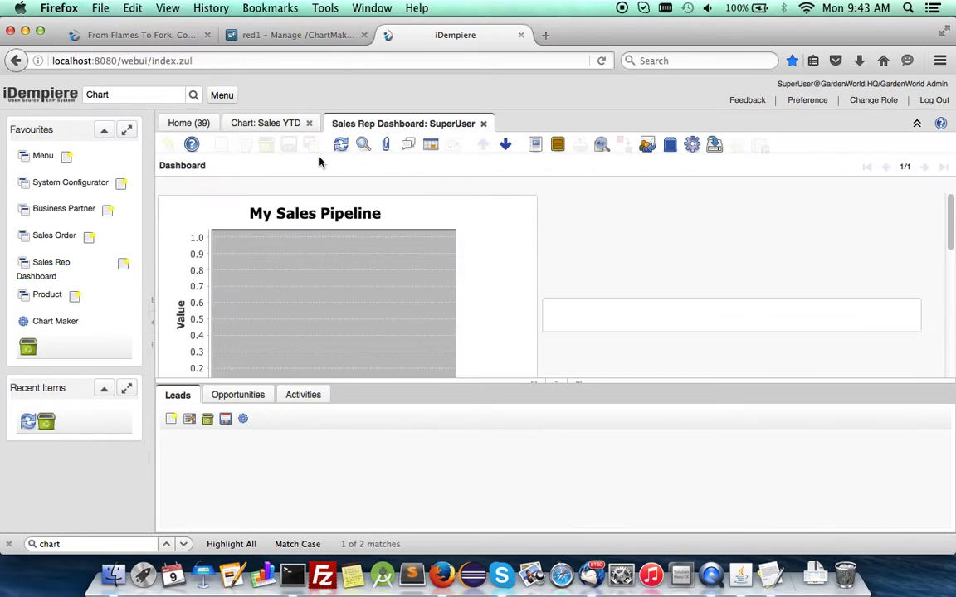
{"action": "scroll", "coordinate": [495, 311], "scroll_direction": "down", "scroll_amount": 5}
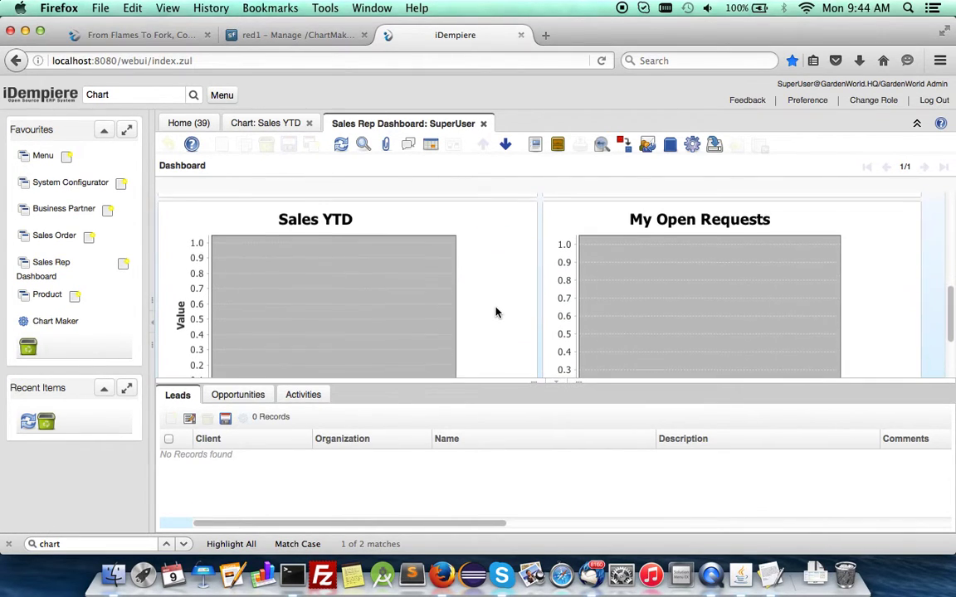
Step: Start the Chart Maker process with chart name Sales YTD, time Month and table C_OrderLine_Sales Order Line
{"action": "left_click", "coordinate": [52, 323]}
{"action": "type", "text": "Sales YTD"}
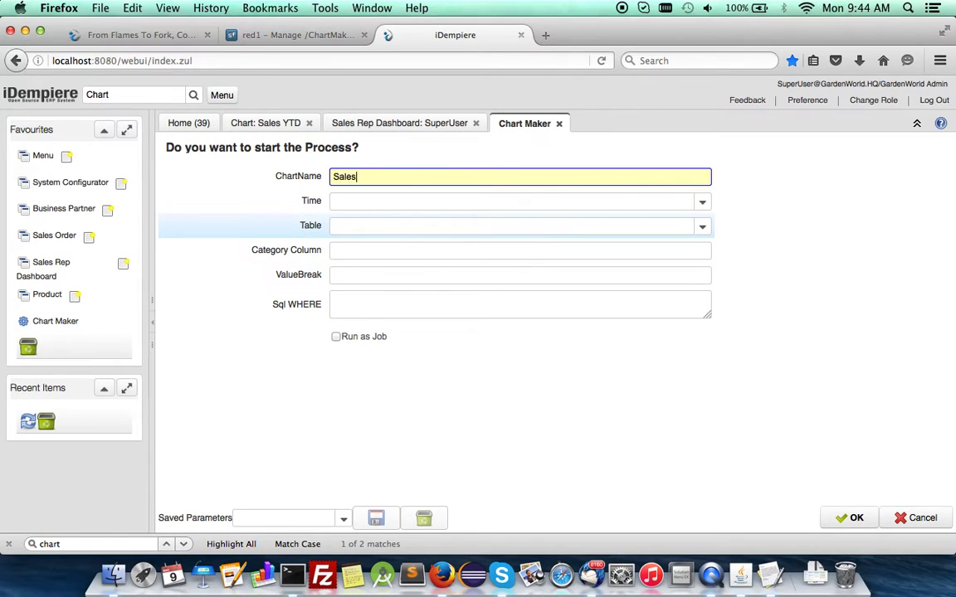
{"action": "left_click", "coordinate": [381, 202]}
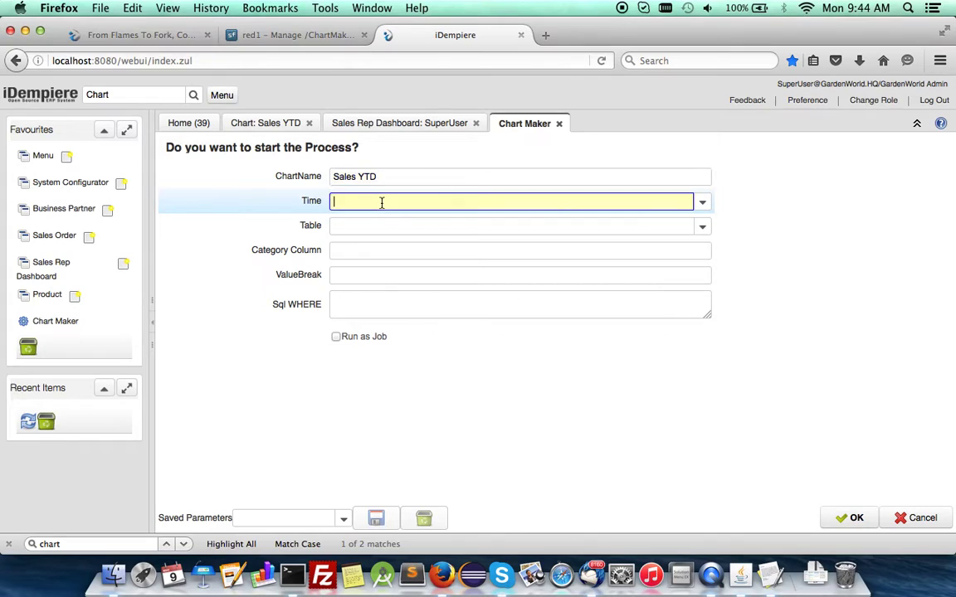
{"action": "type", "text": "Month"}
{"action": "left_click", "coordinate": [228, 220]}
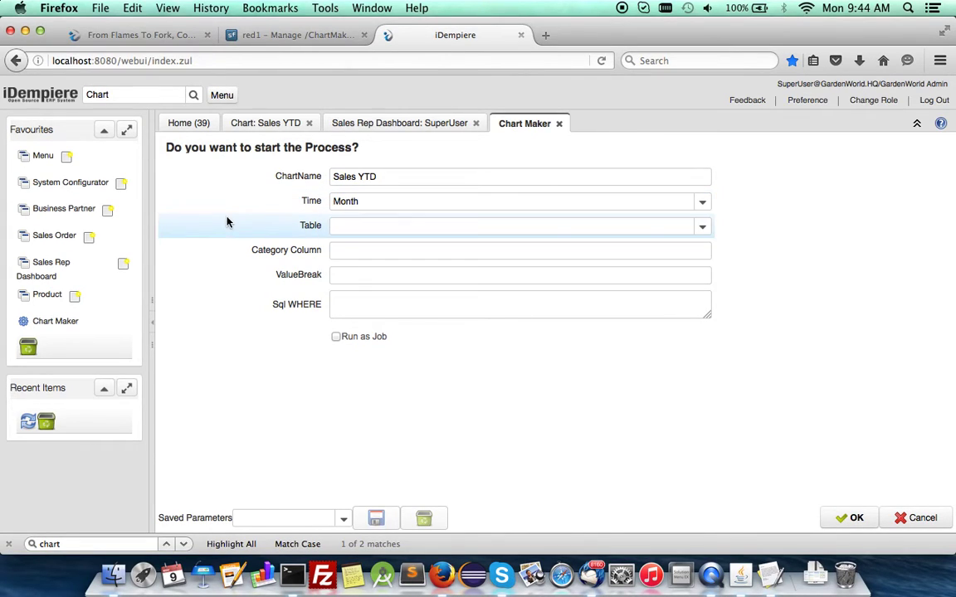
{"action": "left_click", "coordinate": [374, 225]}
{"action": "type", "text": "C_OrderLine_Sales Order Line"}
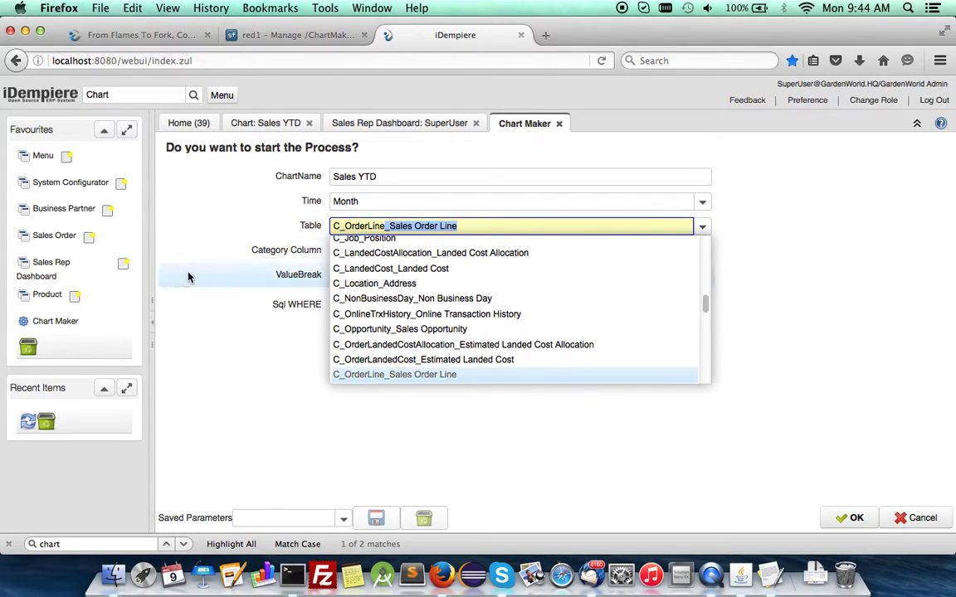
{"action": "key", "text": "Return"}
Step: Set the category column to DateOrdered and ValueBreak to LineNetAmt>M_Product.M_Product_ID, and run Chart Maker
{"action": "left_click", "coordinate": [387, 249]}
{"action": "type", "text": "DateOrdered"}
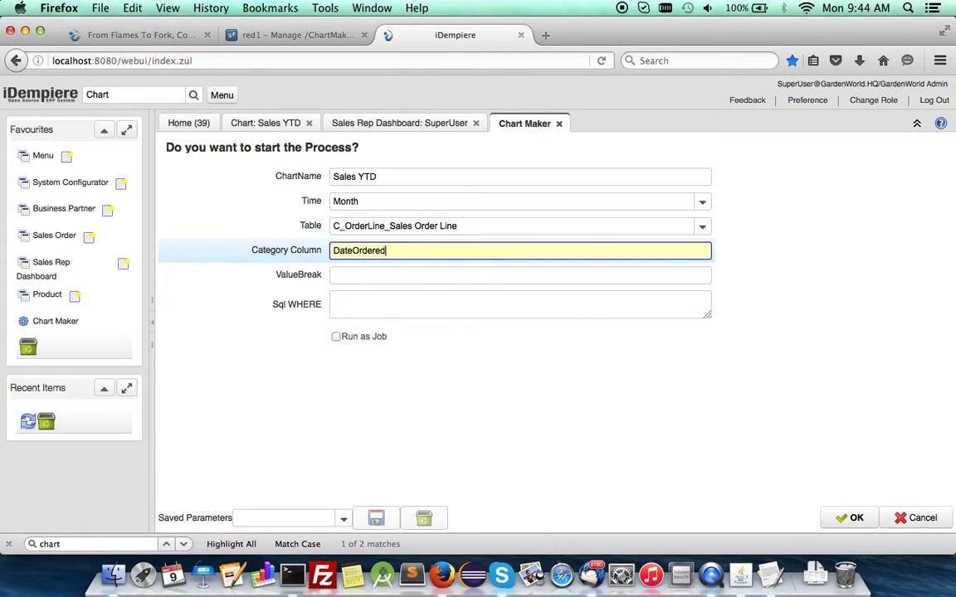
{"action": "left_click", "coordinate": [339, 278]}
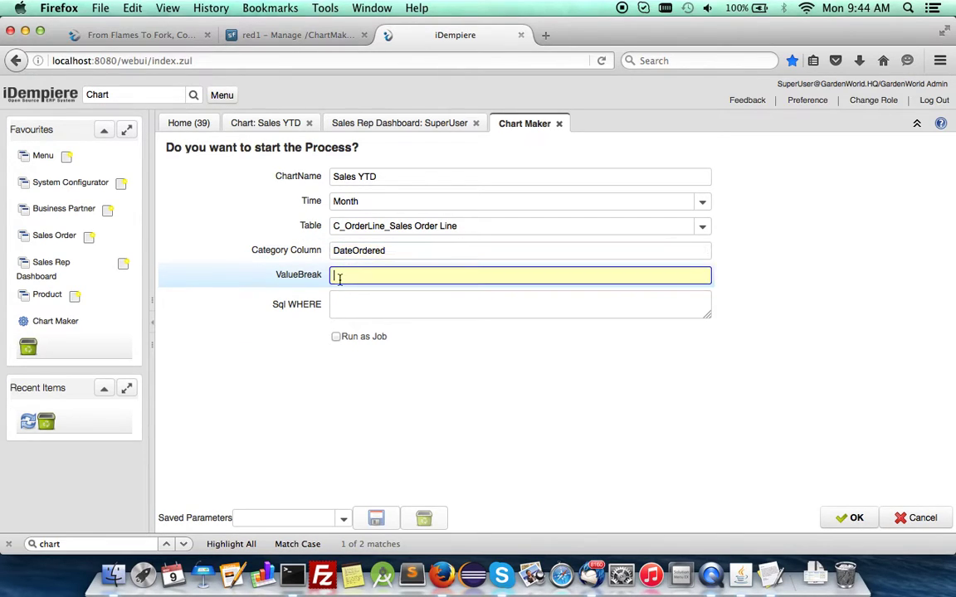
{"action": "type", "text": "LineNetAm"}
{"action": "type", "text": "t>M_Proid"}
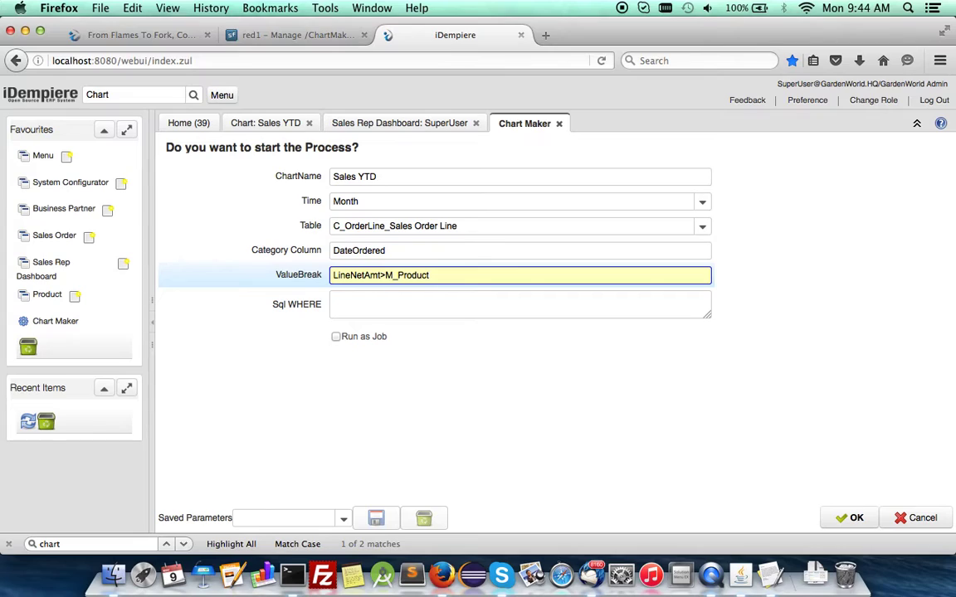
{"action": "type", "text": "_Product_ID"}
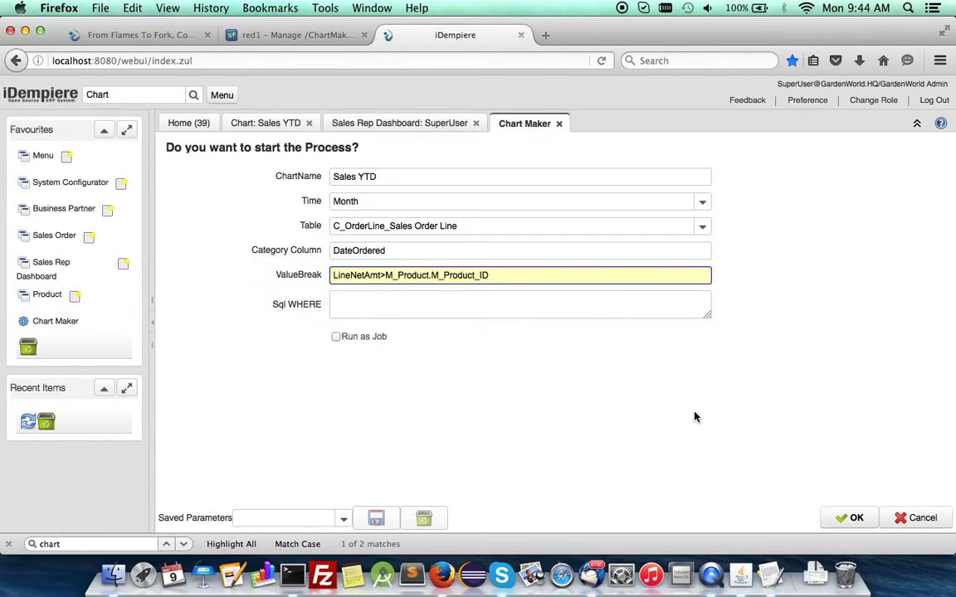
{"action": "left_click", "coordinate": [849, 519]}
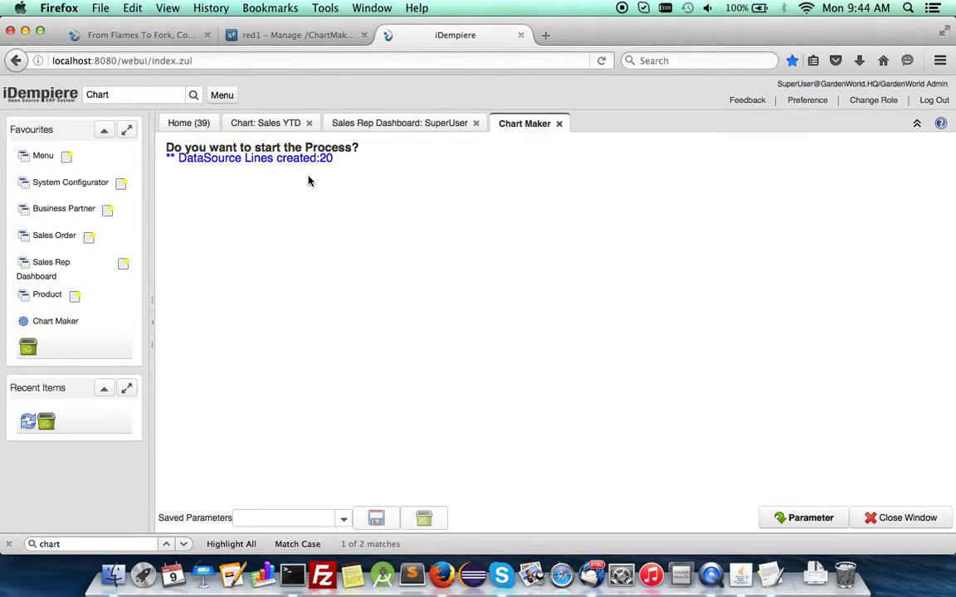
Step: Refresh the Chart window and the Sales Rep Dashboard, collapsing the dashboard's detail records to view the Sales YTD chart
{"action": "left_click", "coordinate": [253, 123]}
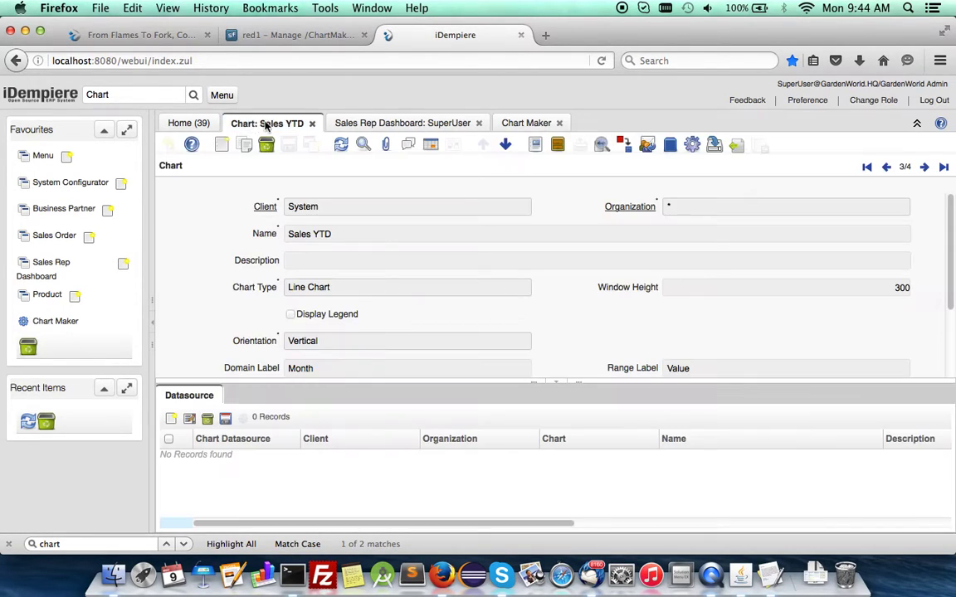
{"action": "left_click", "coordinate": [340, 145]}
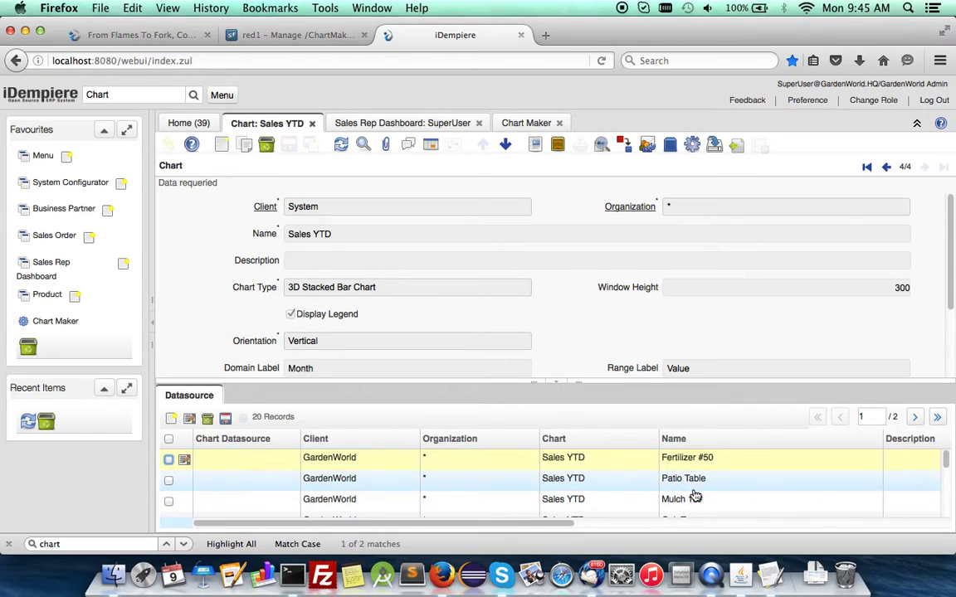
{"action": "left_click", "coordinate": [442, 124]}
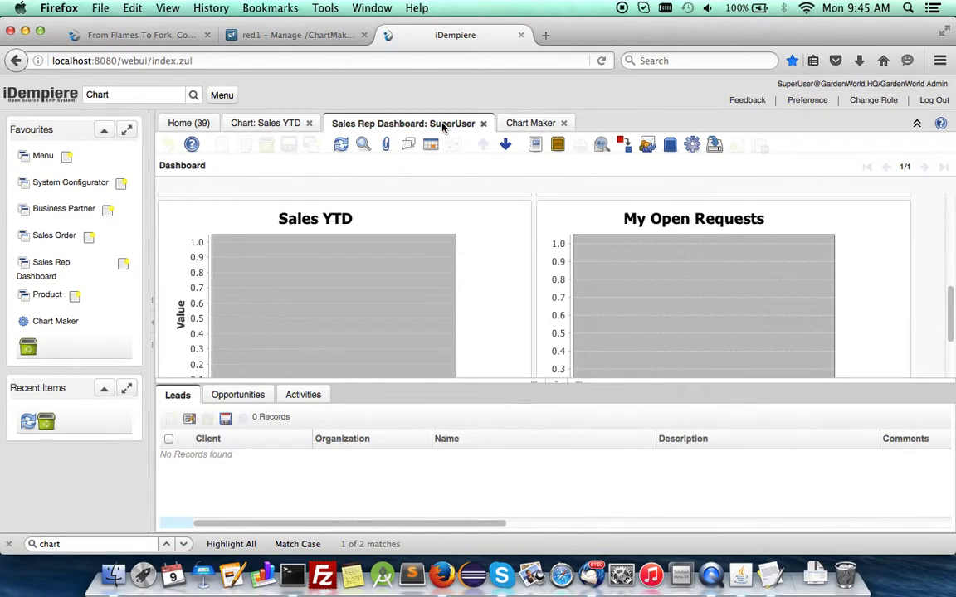
{"action": "left_click", "coordinate": [341, 146]}
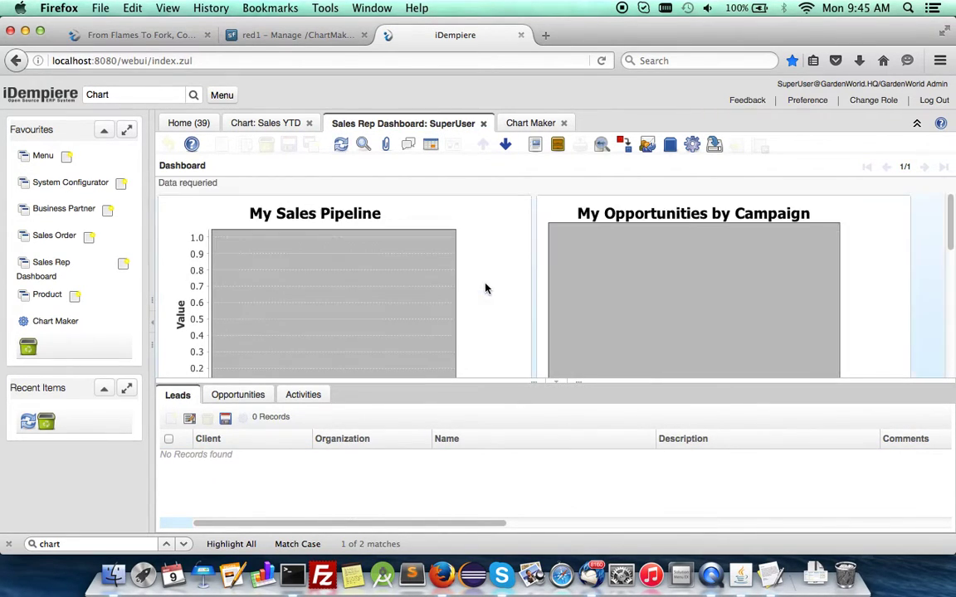
{"action": "left_click", "coordinate": [557, 384]}
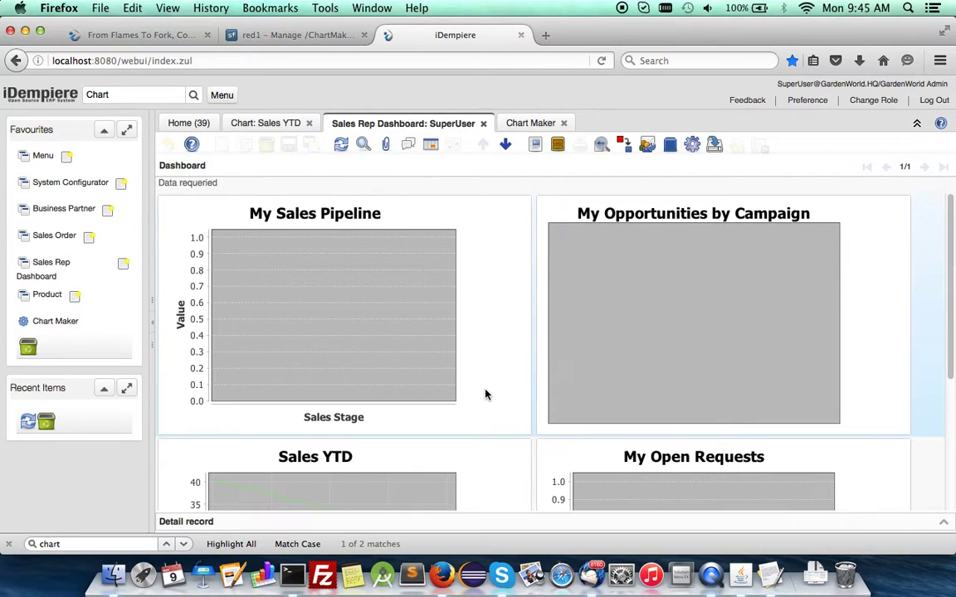
{"action": "scroll", "coordinate": [481, 396], "scroll_direction": "down", "scroll_amount": 5}
{"action": "scroll", "coordinate": [481, 396], "scroll_direction": "up", "scroll_amount": 2}
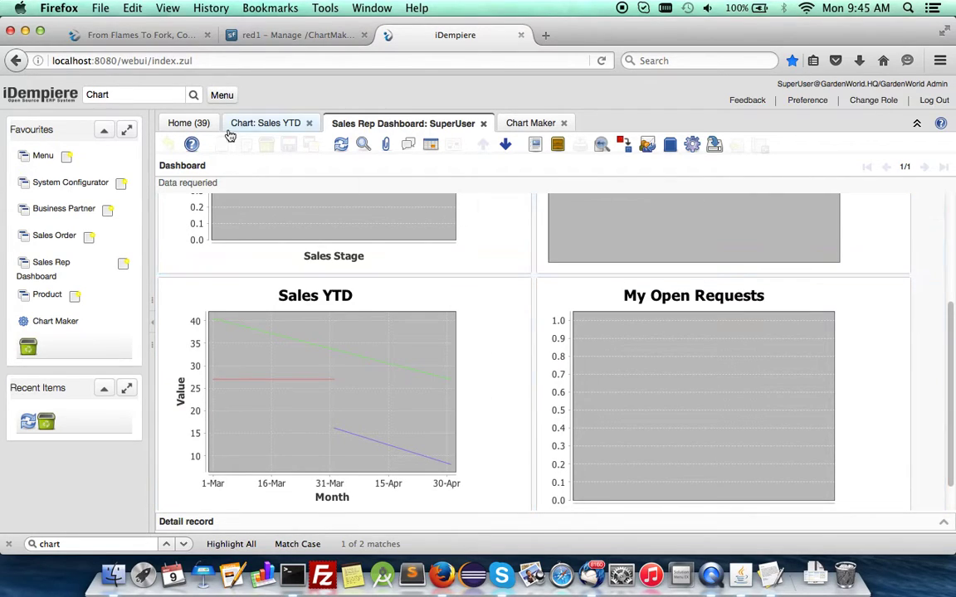
Step: Close and reopen the Sales Rep Dashboard so the Sales YTD chart is redrawn with its current chart type
{"action": "left_click", "coordinate": [262, 124]}
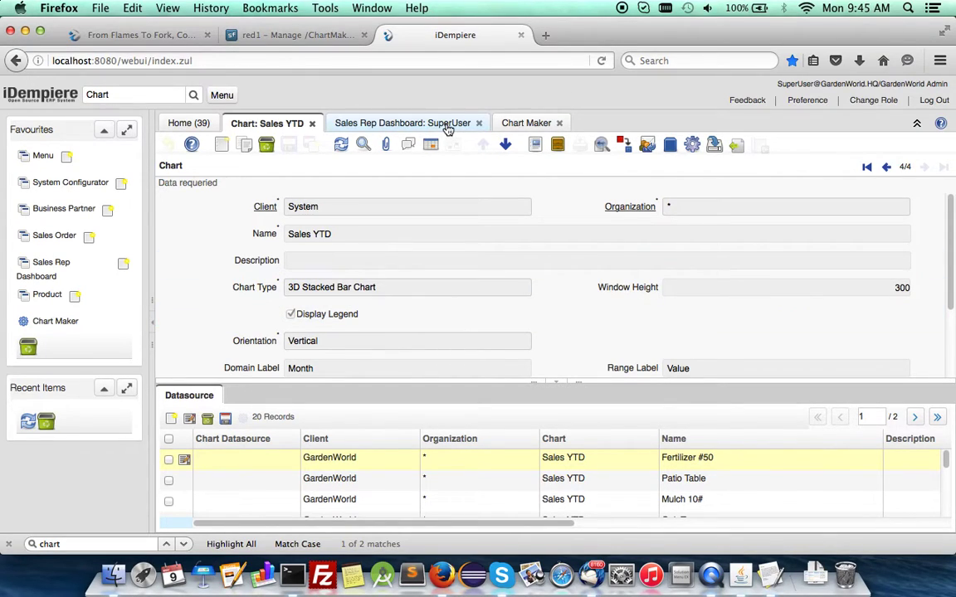
{"action": "left_click", "coordinate": [478, 123]}
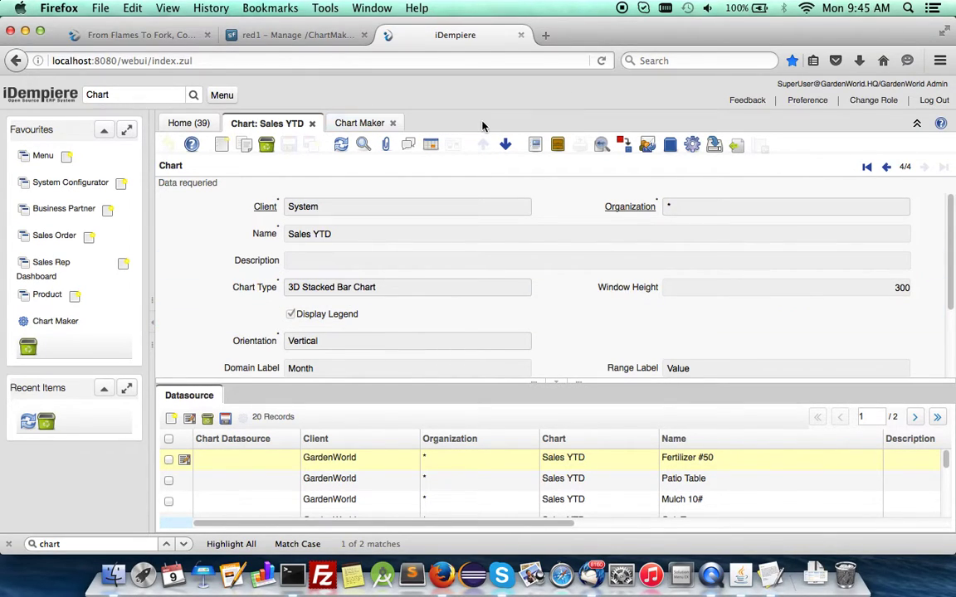
{"action": "left_click", "coordinate": [30, 281]}
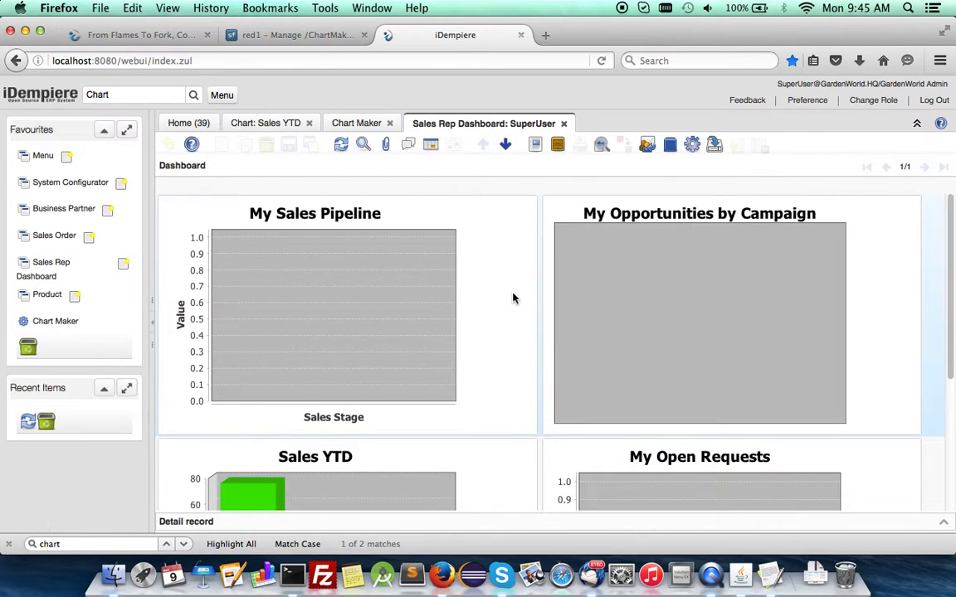
{"action": "scroll", "coordinate": [511, 299], "scroll_direction": "down", "scroll_amount": 3}
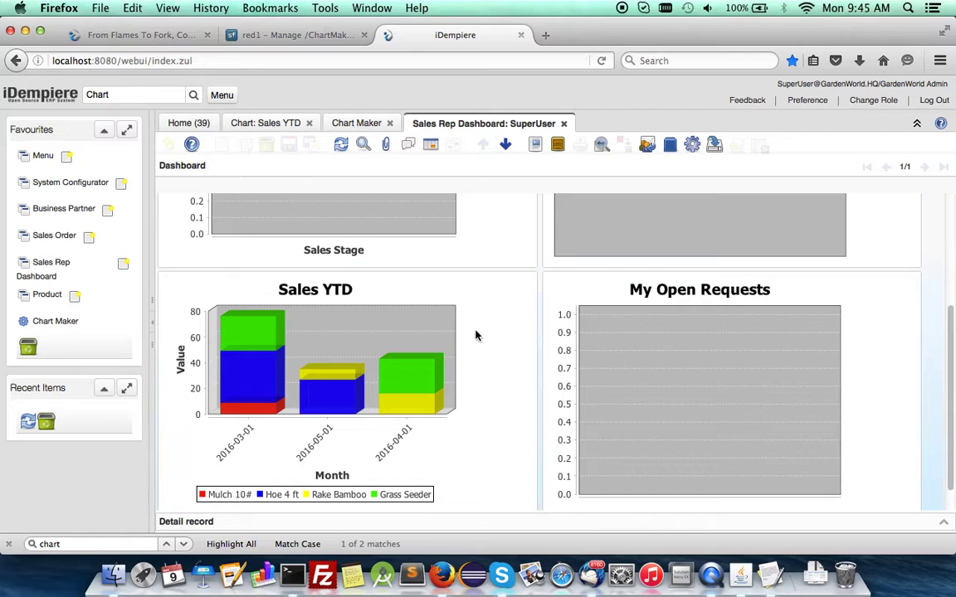
{"action": "mouse_move", "coordinate": [476, 335]}
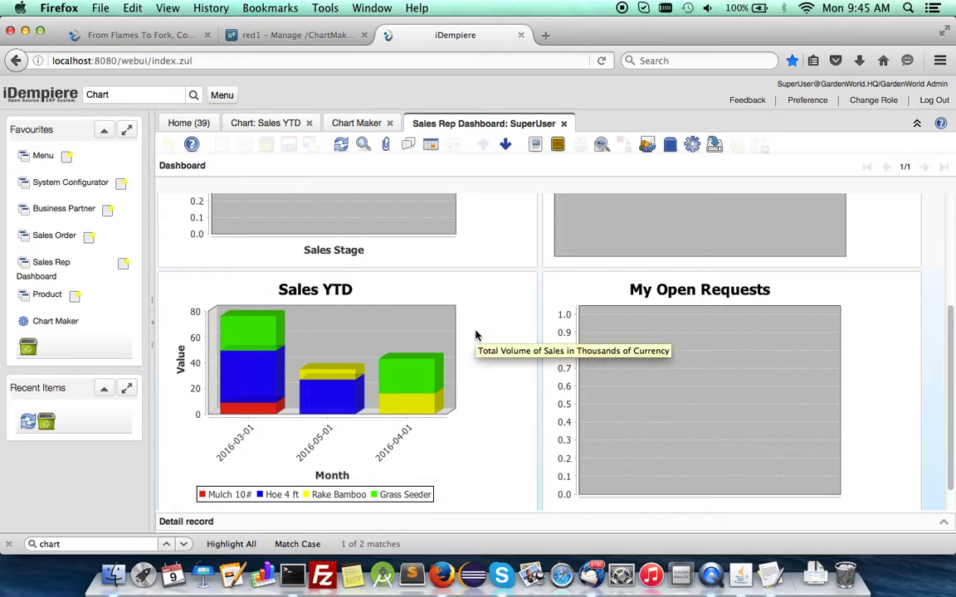
Step: Check the chart type in the Sales YTD record and compare it with the dashboard chart
{"action": "left_click", "coordinate": [267, 123]}
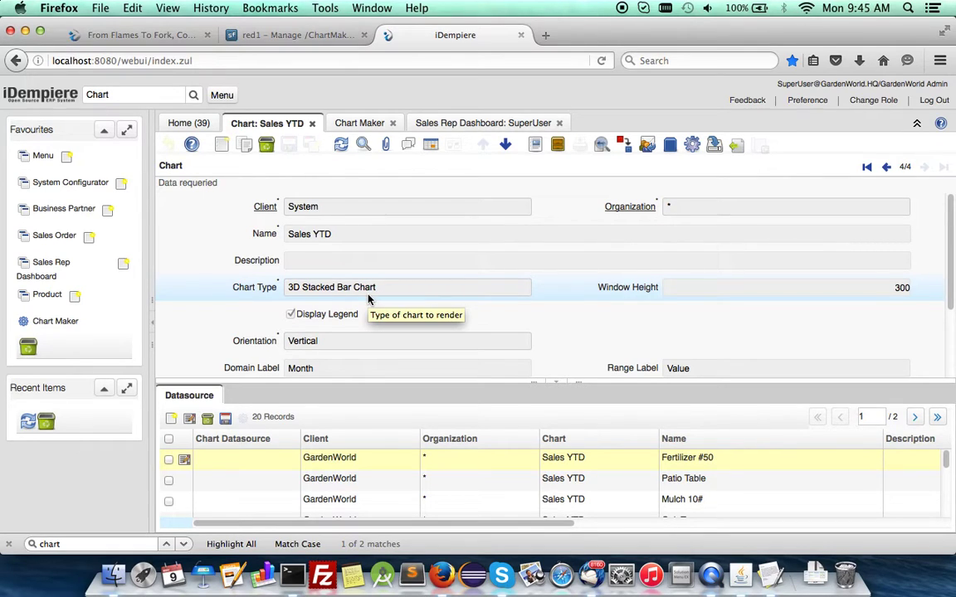
{"action": "left_click", "coordinate": [449, 125]}
{"action": "scroll", "coordinate": [504, 384], "scroll_direction": "down", "scroll_amount": 1}
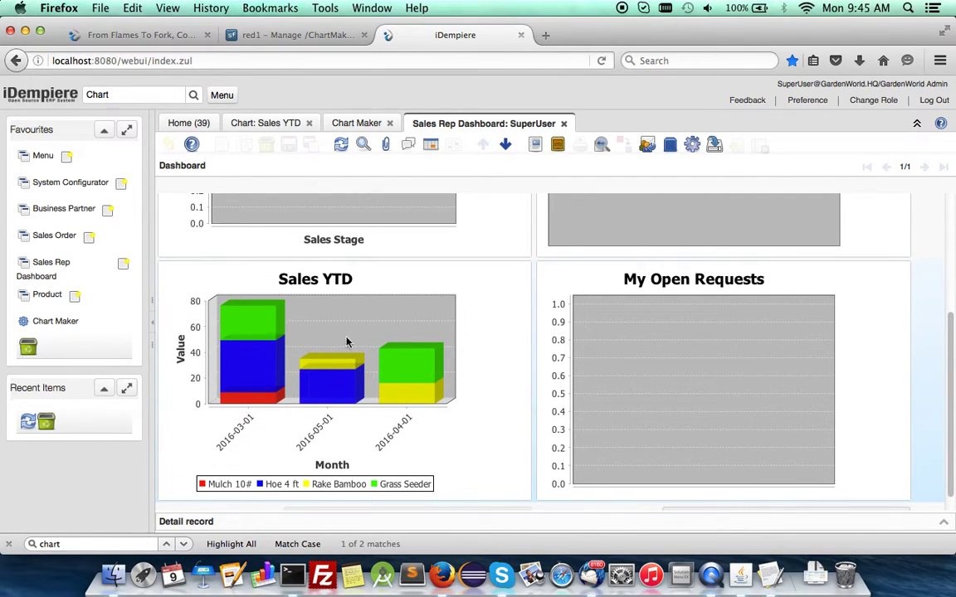
Step: Drill into the Grass Seeder segment of the 2016-03-01 bar, inspect the Sales Order window it opens, and close that window
{"action": "mouse_move", "coordinate": [266, 394]}
{"action": "mouse_move", "coordinate": [260, 333]}
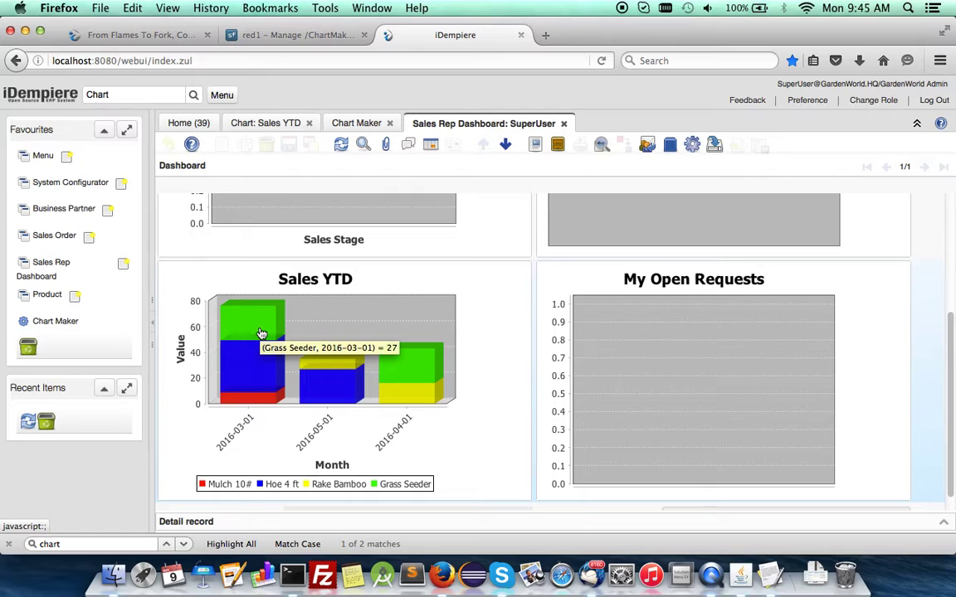
{"action": "left_click", "coordinate": [261, 333]}
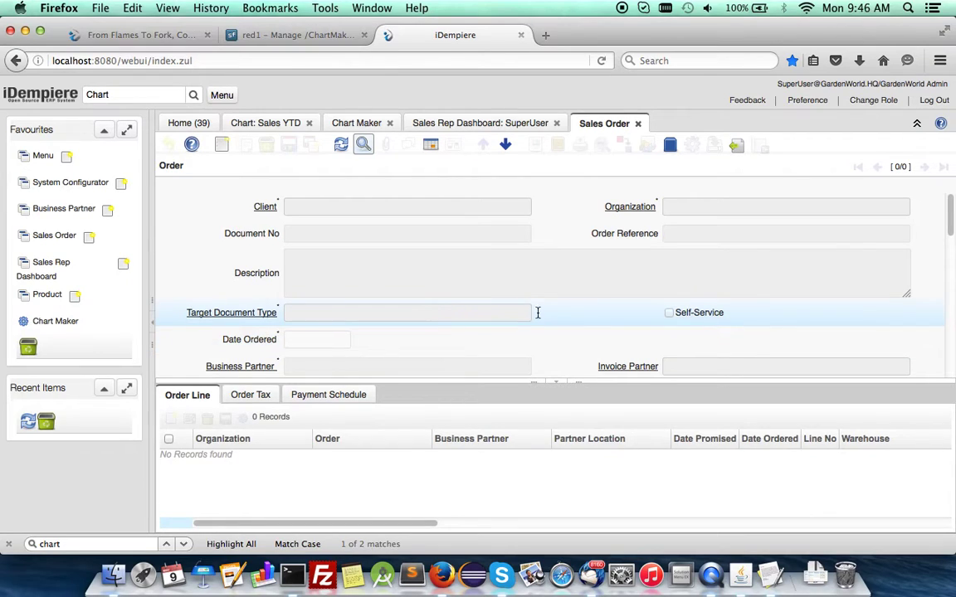
{"action": "scroll", "coordinate": [537, 311], "scroll_direction": "down", "scroll_amount": 5}
{"action": "scroll", "coordinate": [537, 317], "scroll_direction": "up", "scroll_amount": 4}
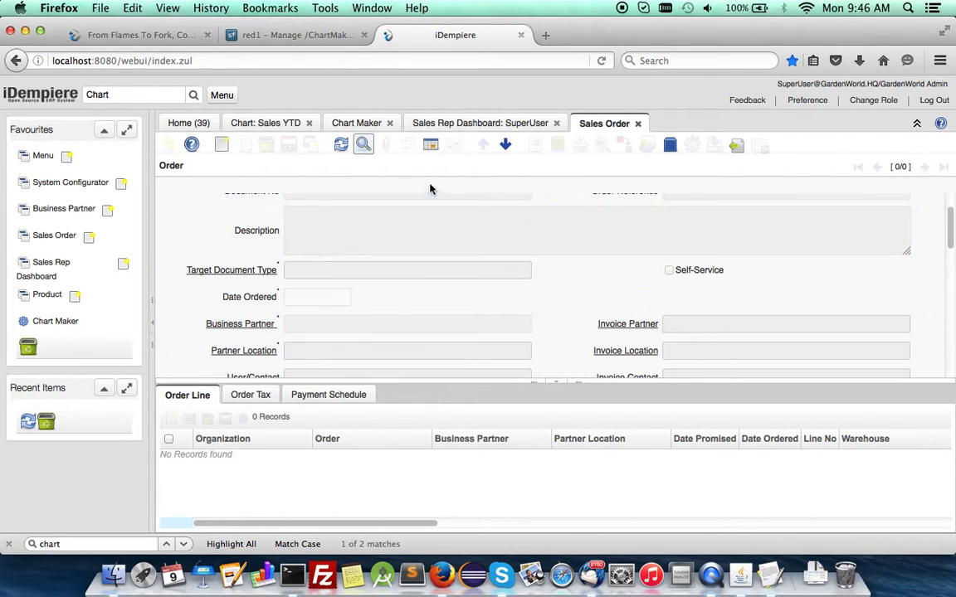
{"action": "left_click", "coordinate": [638, 124]}
{"action": "scroll", "coordinate": [488, 403], "scroll_direction": "down", "scroll_amount": 1}
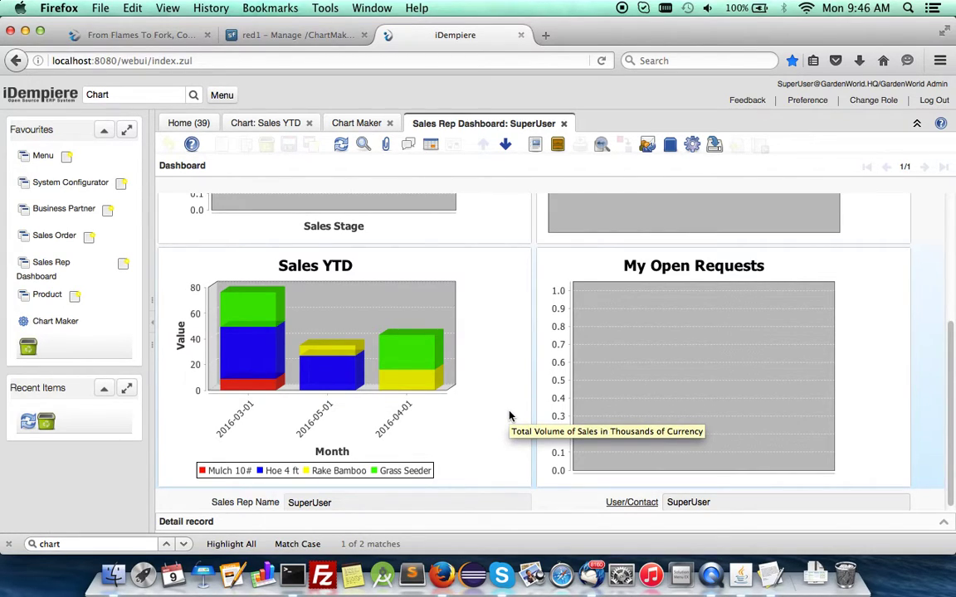
Step: Open the Chart Maker source repository on Bitbucket from the forum post in a new tab and look over its overview page
{"action": "left_click", "coordinate": [106, 37]}
{"action": "scroll", "coordinate": [303, 248], "scroll_direction": "down", "scroll_amount": 15}
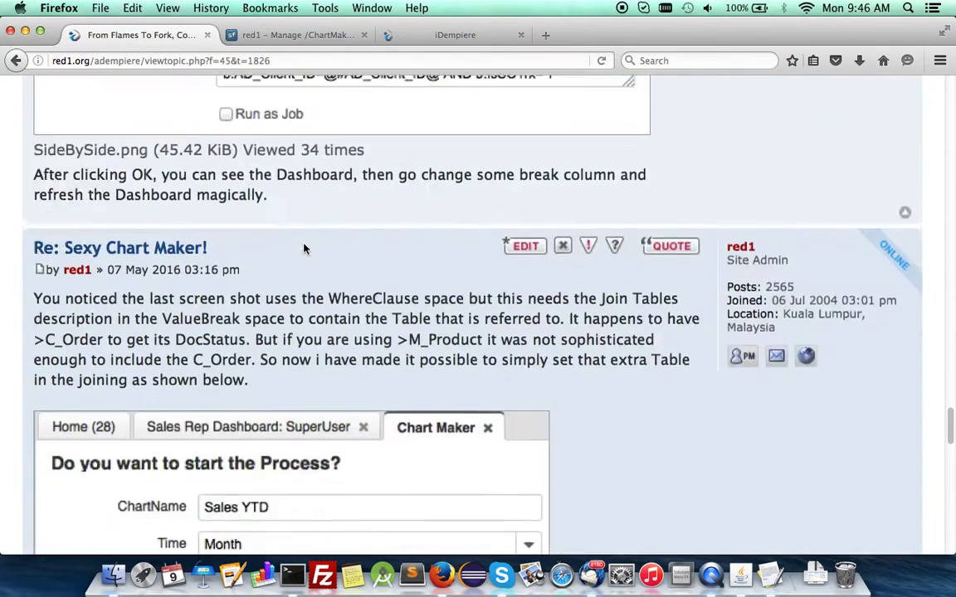
{"action": "scroll", "coordinate": [304, 248], "scroll_direction": "up", "scroll_amount": 17}
{"action": "scroll", "coordinate": [305, 247], "scroll_direction": "up", "scroll_amount": 10}
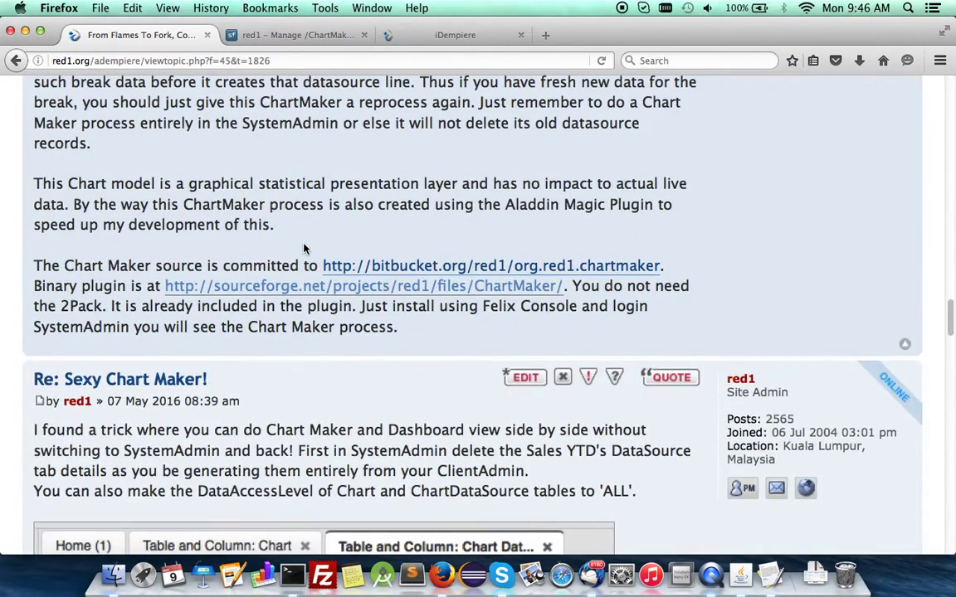
{"action": "right_click", "coordinate": [435, 280]}
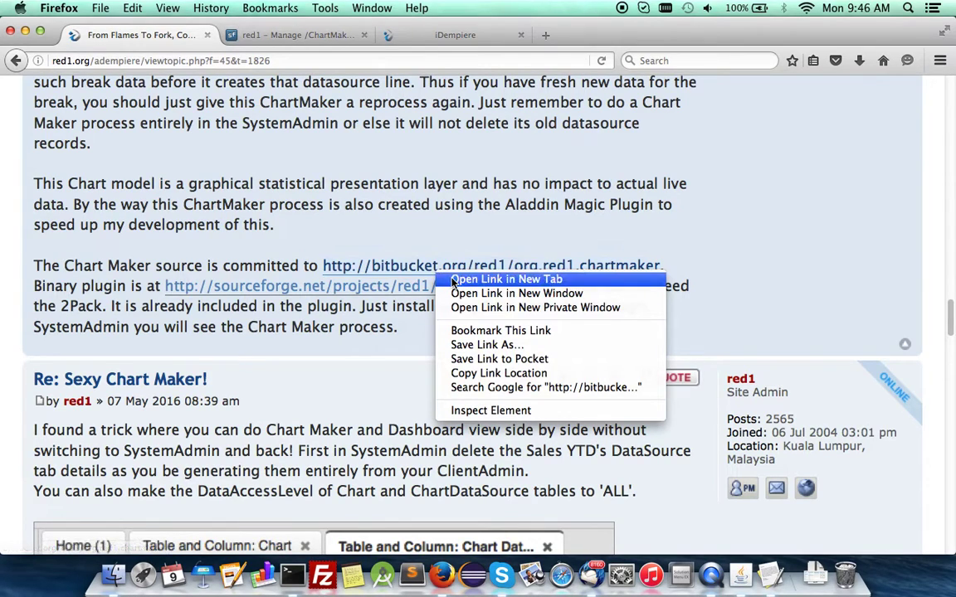
{"action": "left_click", "coordinate": [453, 281]}
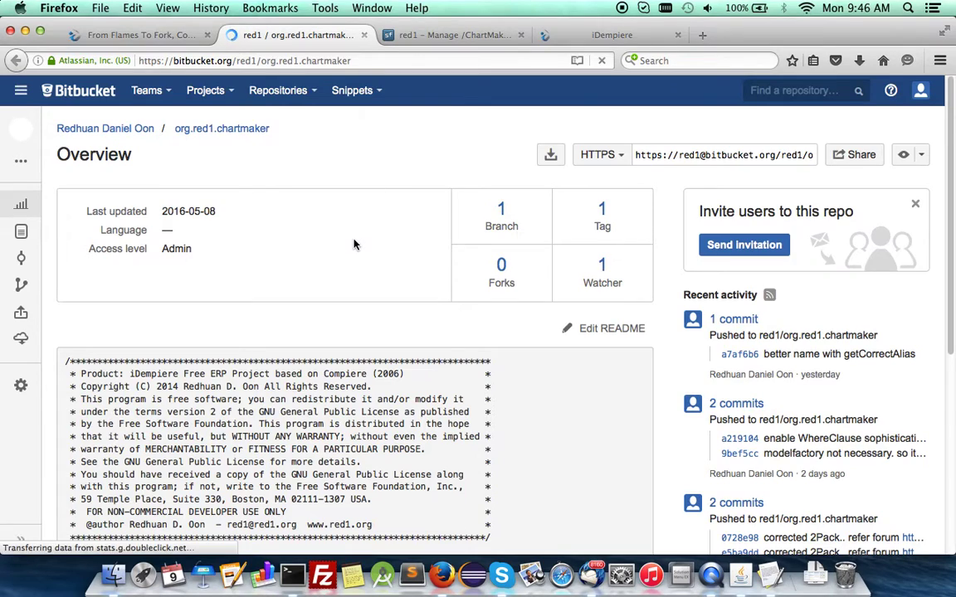
{"action": "scroll", "coordinate": [352, 241], "scroll_direction": "down", "scroll_amount": 2}
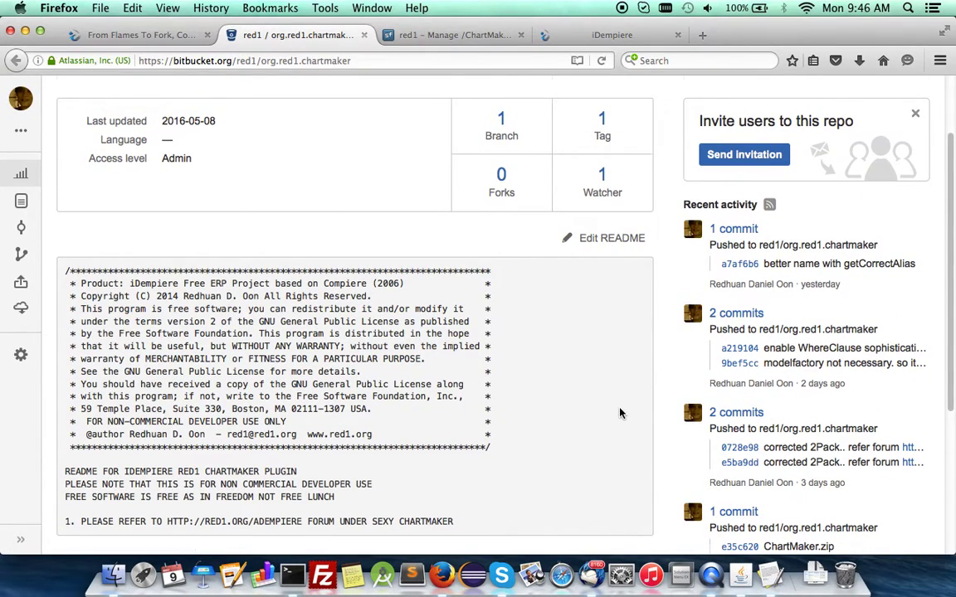
{"action": "scroll", "coordinate": [620, 414], "scroll_direction": "down", "scroll_amount": 2}
{"action": "scroll", "coordinate": [580, 381], "scroll_direction": "up", "scroll_amount": 4}
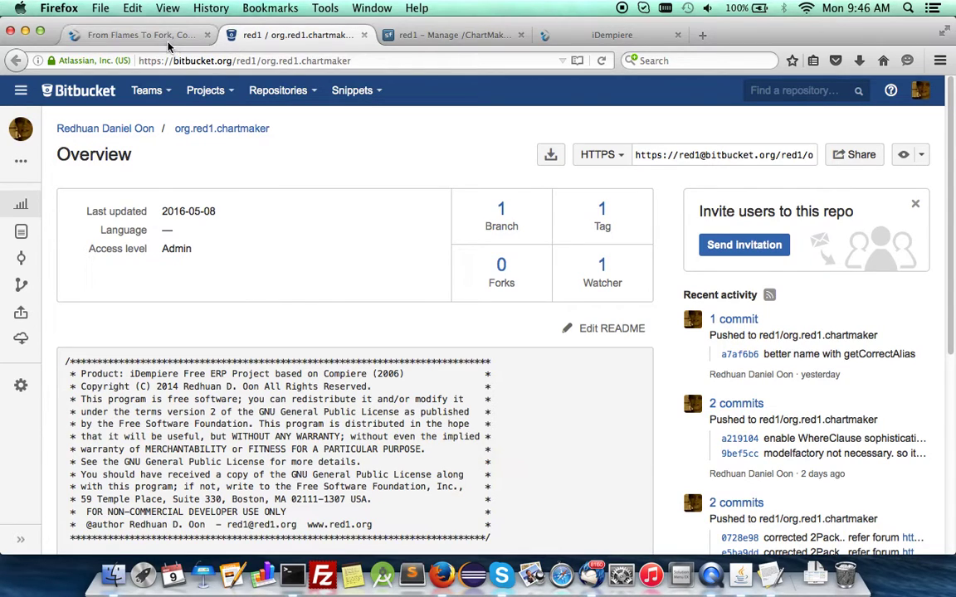
Step: Run Chart Maker in iDempiere for Sales YTD with the ValueBreak set to LineNetAmt>C_Order.C_BPartner_ID
{"action": "left_click", "coordinate": [594, 38]}
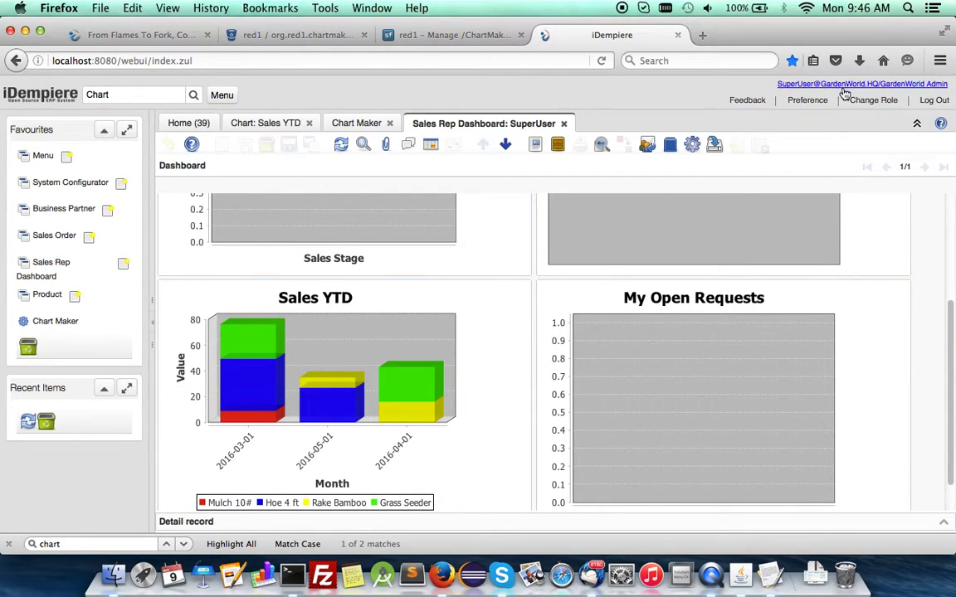
{"action": "left_click", "coordinate": [346, 123]}
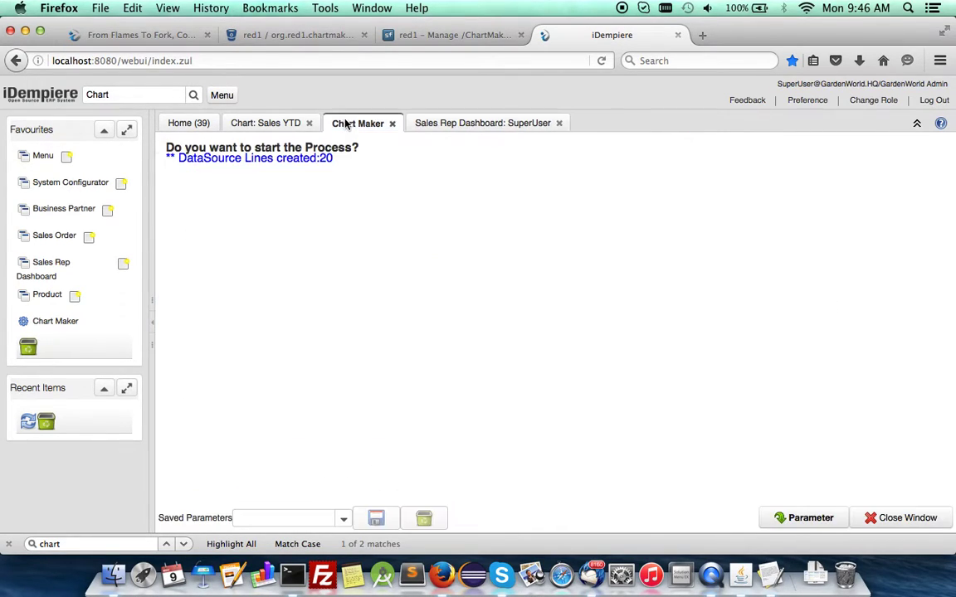
{"action": "left_click", "coordinate": [810, 520]}
{"action": "left_click_drag", "start_coordinate": [385, 274], "coordinate": [507, 277]}
{"action": "type", "text": "C_Order.C_BPar"}
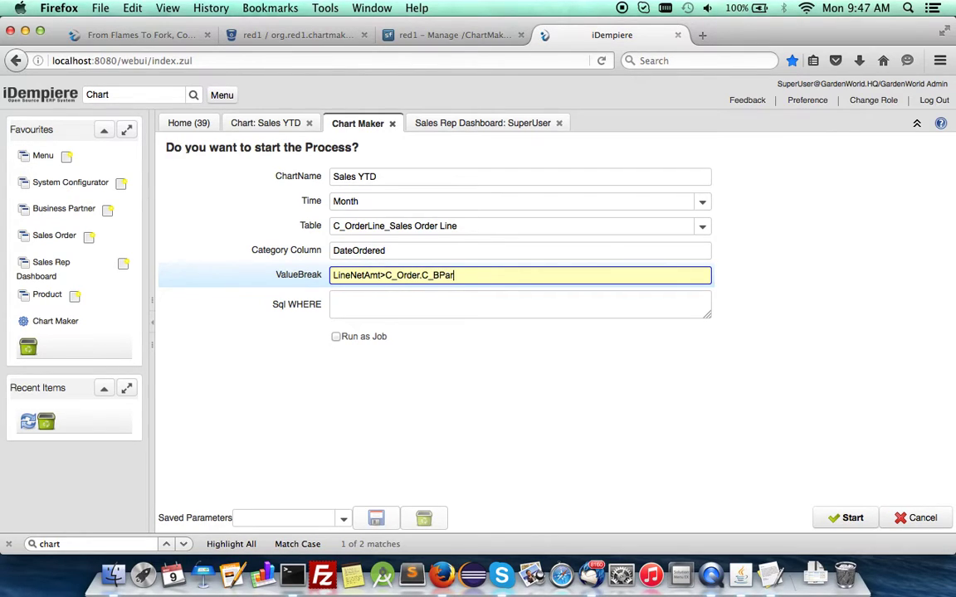
{"action": "type", "text": "D"}
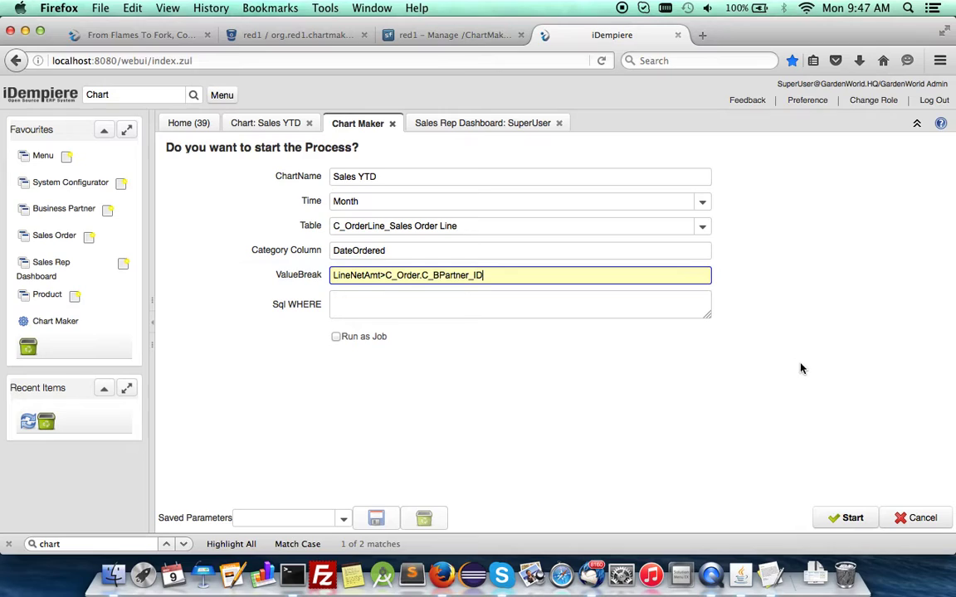
{"action": "left_click", "coordinate": [839, 521]}
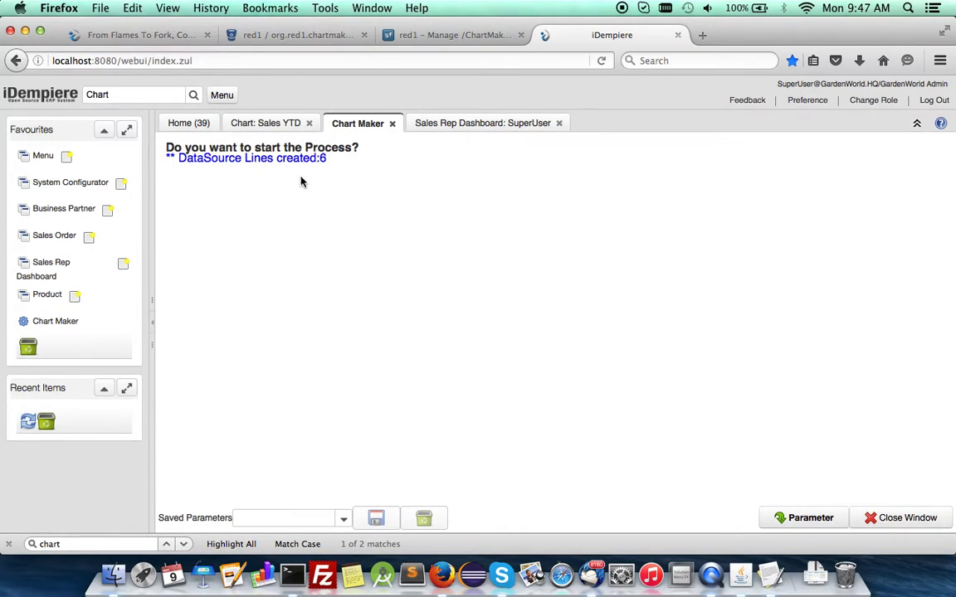
Step: Refresh the Sales YTD chart record and review the business partner names in its Datasource lines
{"action": "left_click", "coordinate": [241, 125]}
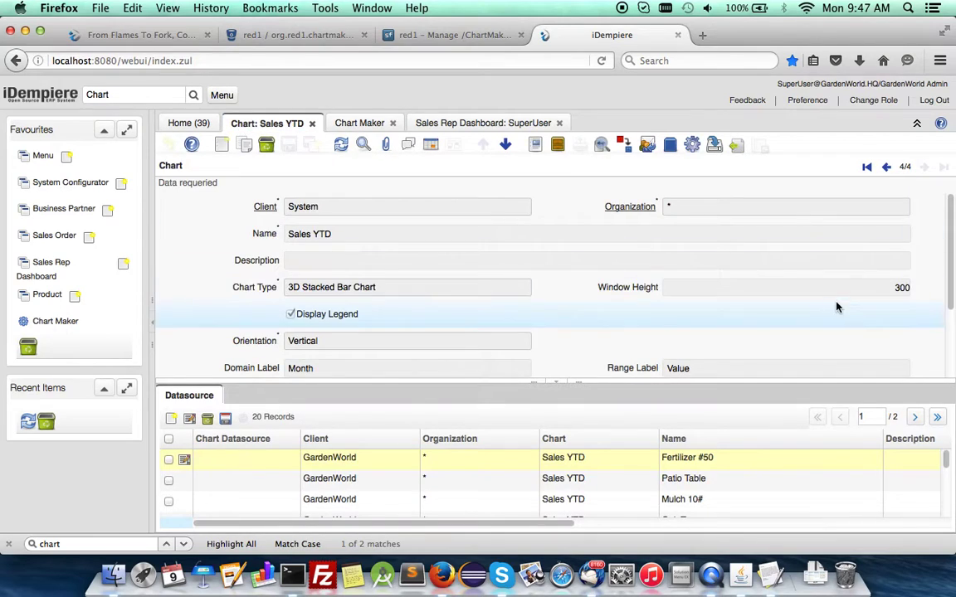
{"action": "left_click", "coordinate": [340, 145]}
{"action": "scroll", "coordinate": [653, 506], "scroll_direction": "down", "scroll_amount": 1}
{"action": "scroll", "coordinate": [653, 506], "scroll_direction": "up", "scroll_amount": 1}
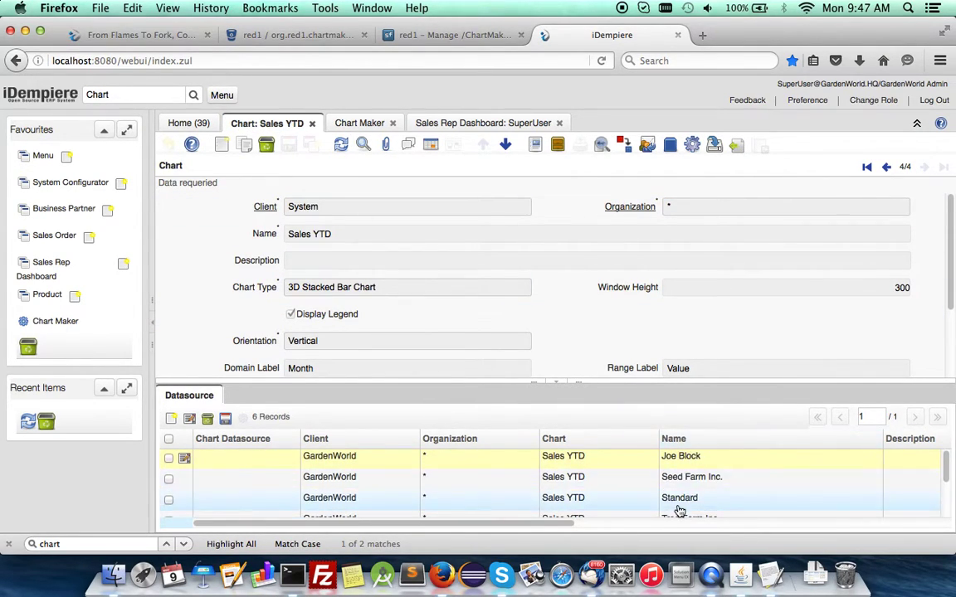
{"action": "scroll", "coordinate": [679, 511], "scroll_direction": "down", "scroll_amount": 3}
{"action": "scroll", "coordinate": [679, 511], "scroll_direction": "up", "scroll_amount": 2}
{"action": "scroll", "coordinate": [679, 511], "scroll_direction": "down", "scroll_amount": 2}
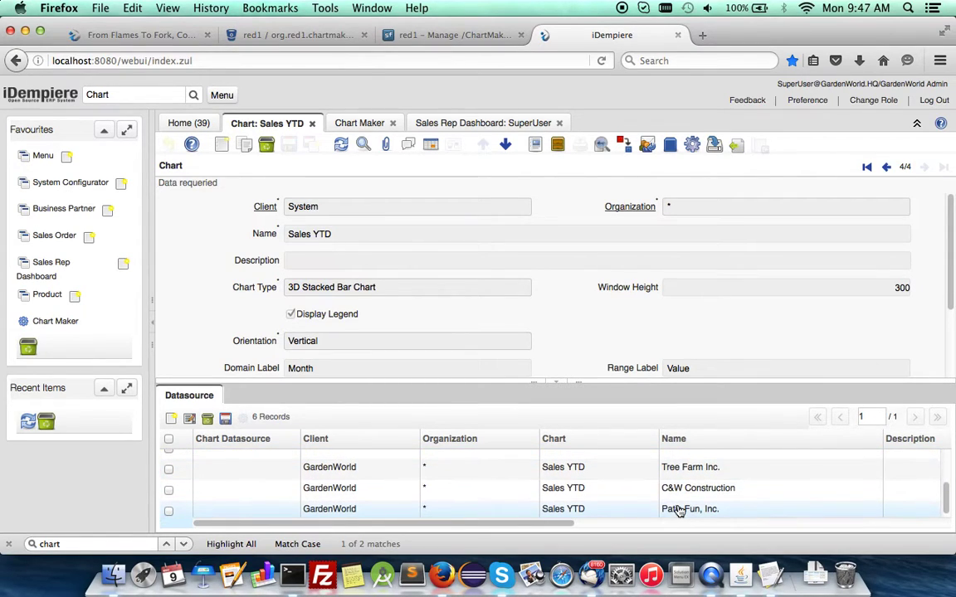
{"action": "scroll", "coordinate": [640, 501], "scroll_direction": "up", "scroll_amount": 3}
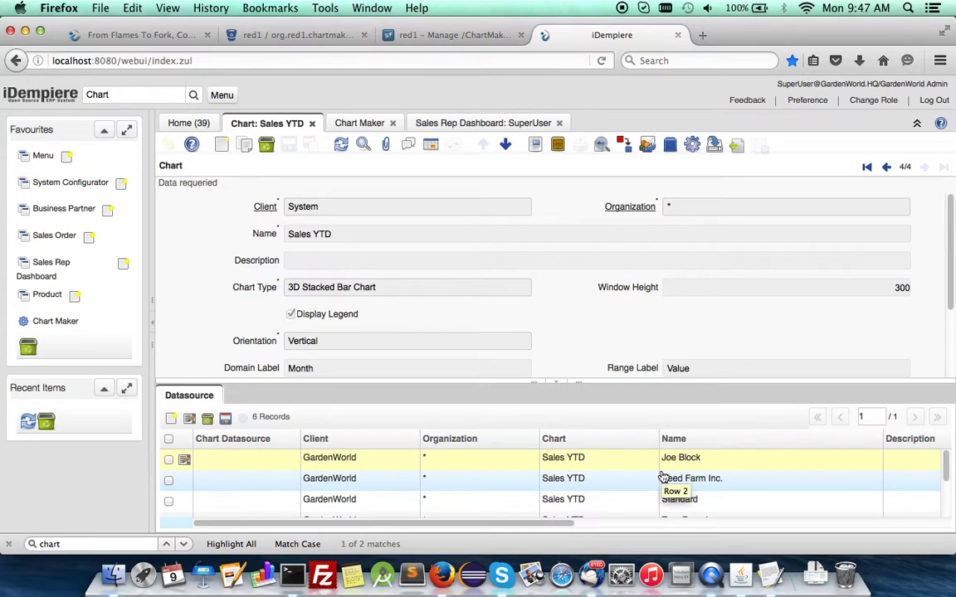
{"action": "scroll", "coordinate": [631, 487], "scroll_direction": "down", "scroll_amount": 3}
{"action": "scroll", "coordinate": [629, 490], "scroll_direction": "up", "scroll_amount": 2}
{"action": "scroll", "coordinate": [629, 489], "scroll_direction": "down", "scroll_amount": 2}
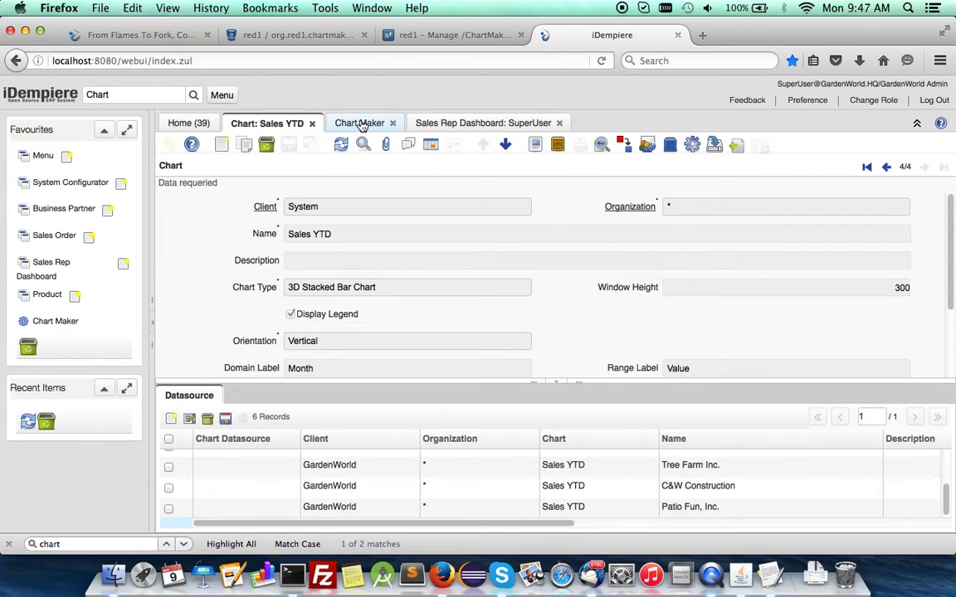
Step: Refresh the Sales Rep Dashboard and examine the Sales YTD chart broken down by business partner
{"action": "left_click", "coordinate": [427, 124]}
{"action": "left_click", "coordinate": [340, 145]}
{"action": "scroll", "coordinate": [535, 406], "scroll_direction": "down", "scroll_amount": 5}
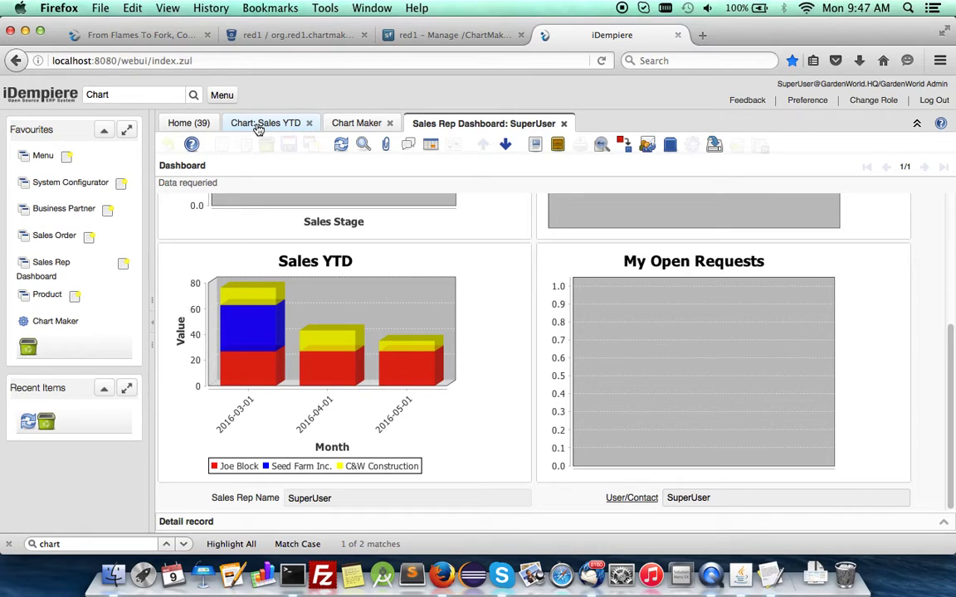
Step: Copy b.DocStatus IN ('CO','DR') AND b.AD_Client_ID=@#AD_Client_ID@ AND b.IsSOTrx='Y' from SalesLead.txt in TextEdit into Chart Maker's Sql WHERE parameter
{"action": "left_click", "coordinate": [342, 126]}
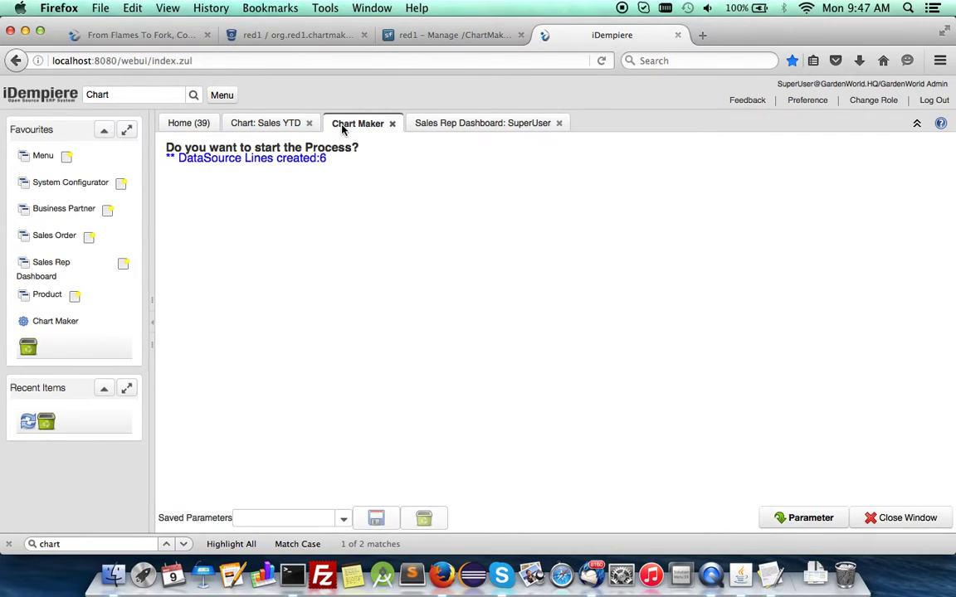
{"action": "left_click", "coordinate": [802, 519]}
{"action": "left_click", "coordinate": [770, 573]}
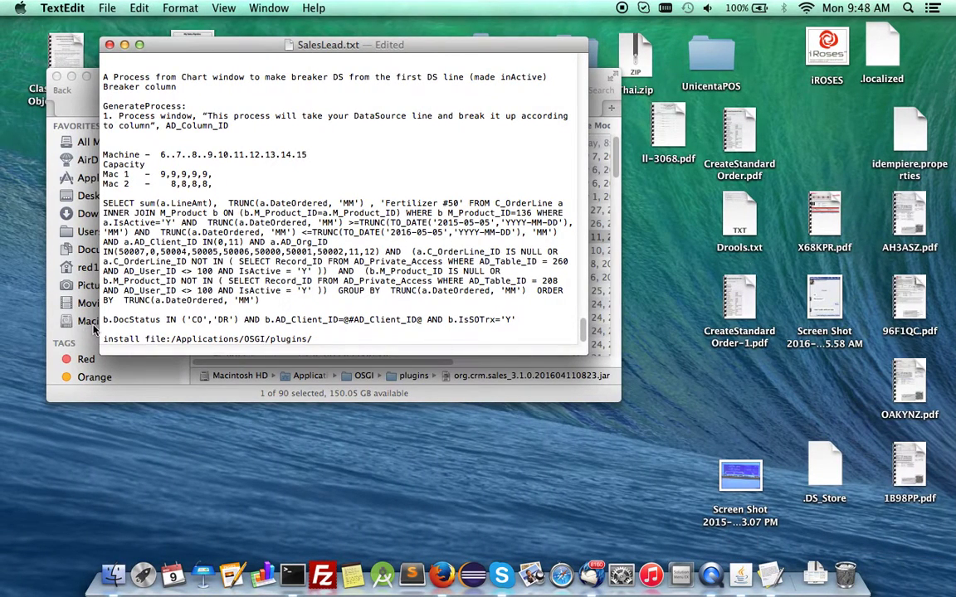
{"action": "left_click_drag", "start_coordinate": [103, 319], "coordinate": [534, 316]}
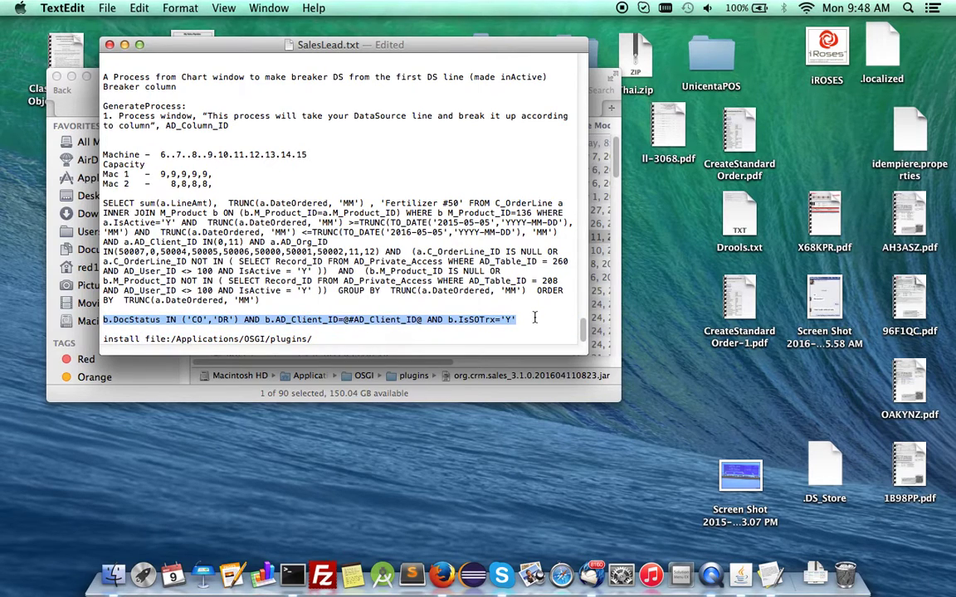
{"action": "key", "text": "super+c"}
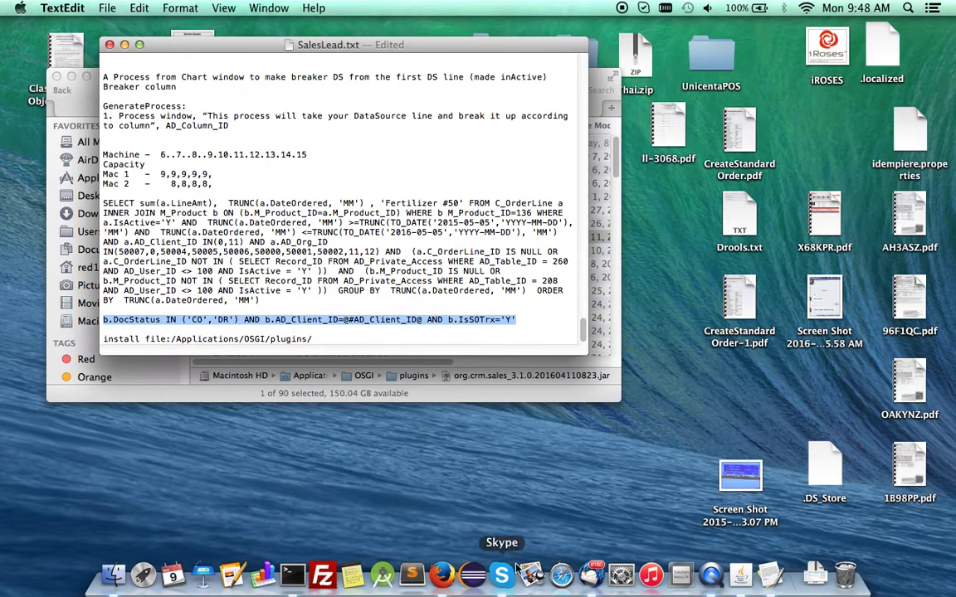
{"action": "left_click", "coordinate": [447, 581]}
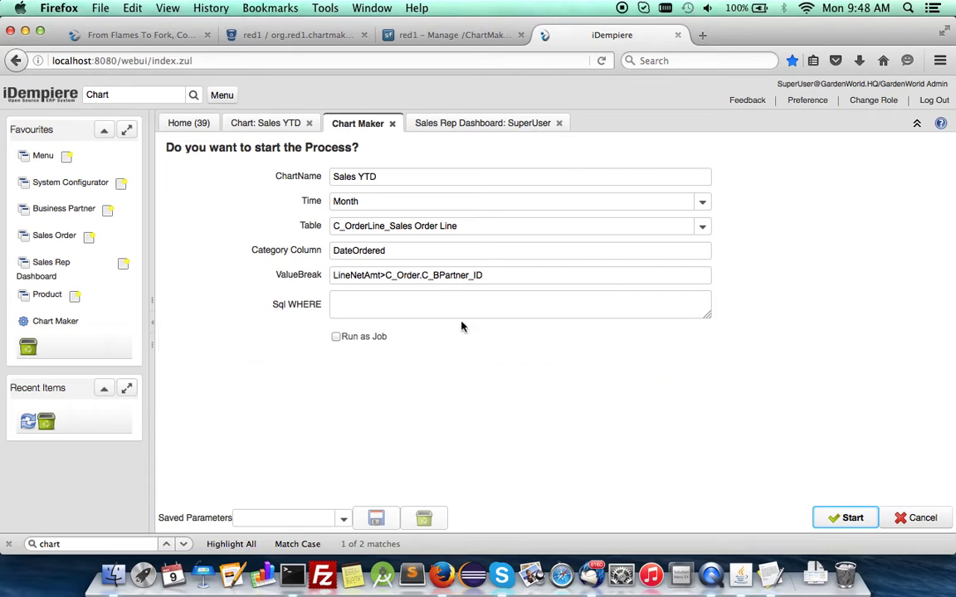
{"action": "left_click", "coordinate": [452, 304]}
{"action": "key", "text": "super+v"}
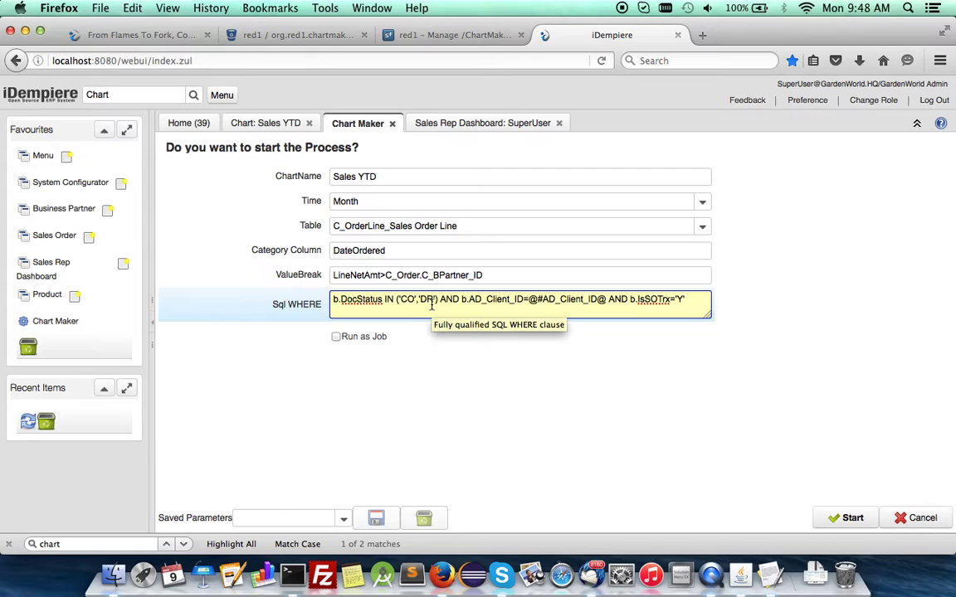
Step: Try replacing DR with CL in the Sql WHERE clause's DocStatus list, and restore DR
{"action": "key", "text": "BackSpace"}
{"action": "key", "text": "BackSpace"}
{"action": "type", "text": "CL"}
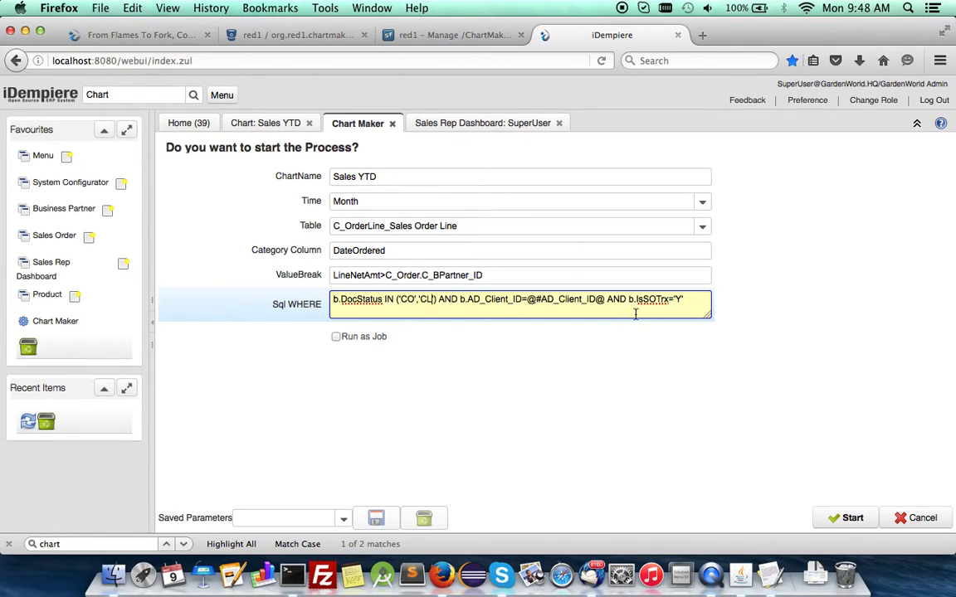
{"action": "key", "text": "BackSpace"}
{"action": "key", "text": "BackSpace"}
{"action": "type", "text": "DR"}
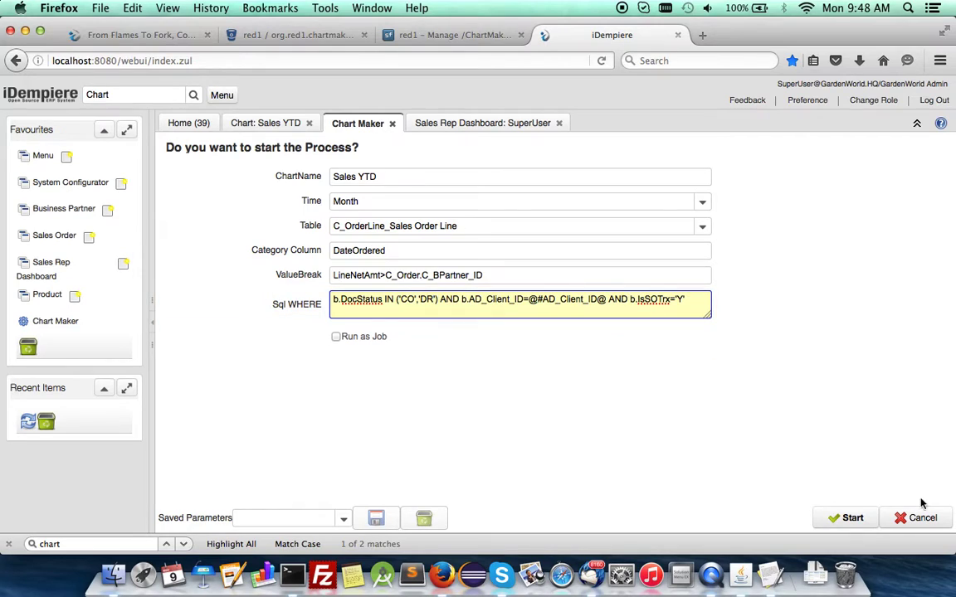
Step: Run Chart Maker with the CO and DR document status filter and refresh the Sales Rep Dashboard to view Sales YTD
{"action": "left_click", "coordinate": [843, 519]}
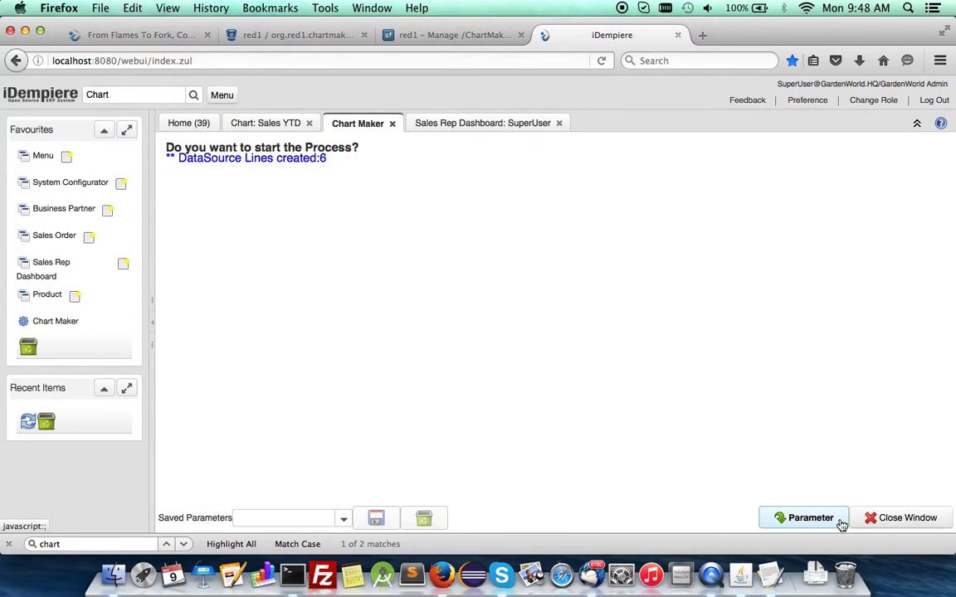
{"action": "left_click", "coordinate": [463, 124]}
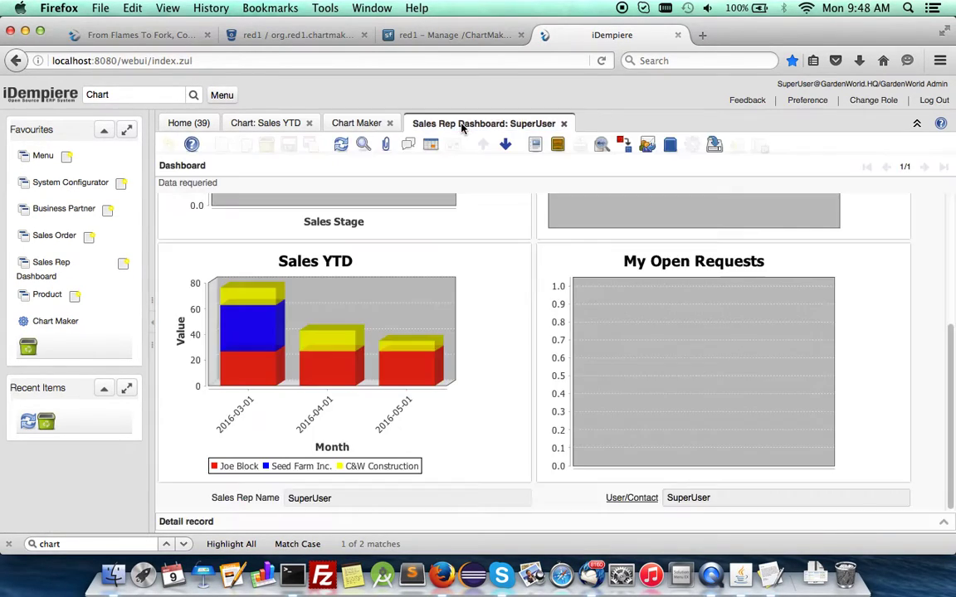
{"action": "left_click", "coordinate": [340, 144]}
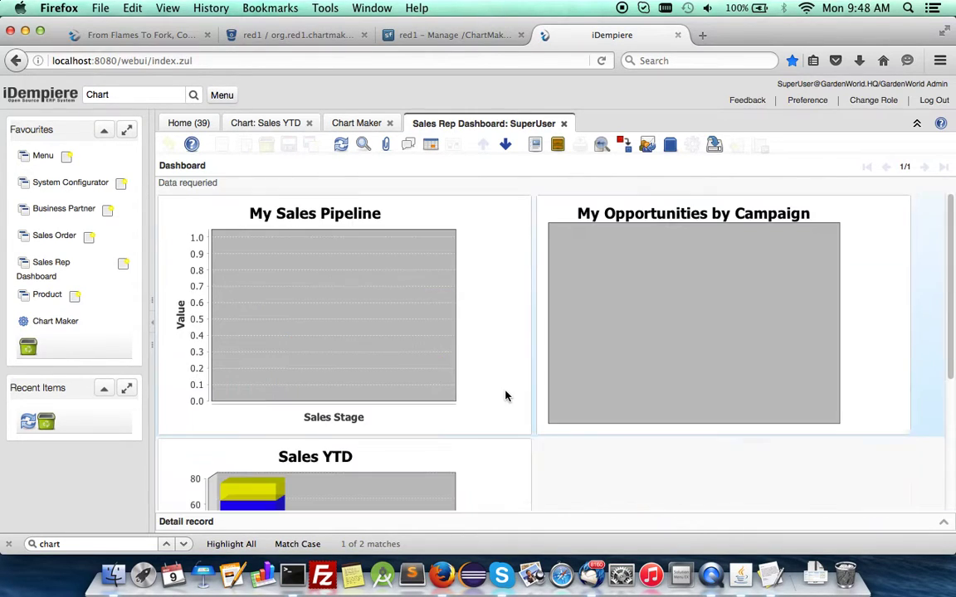
{"action": "scroll", "coordinate": [505, 396], "scroll_direction": "down", "scroll_amount": 5}
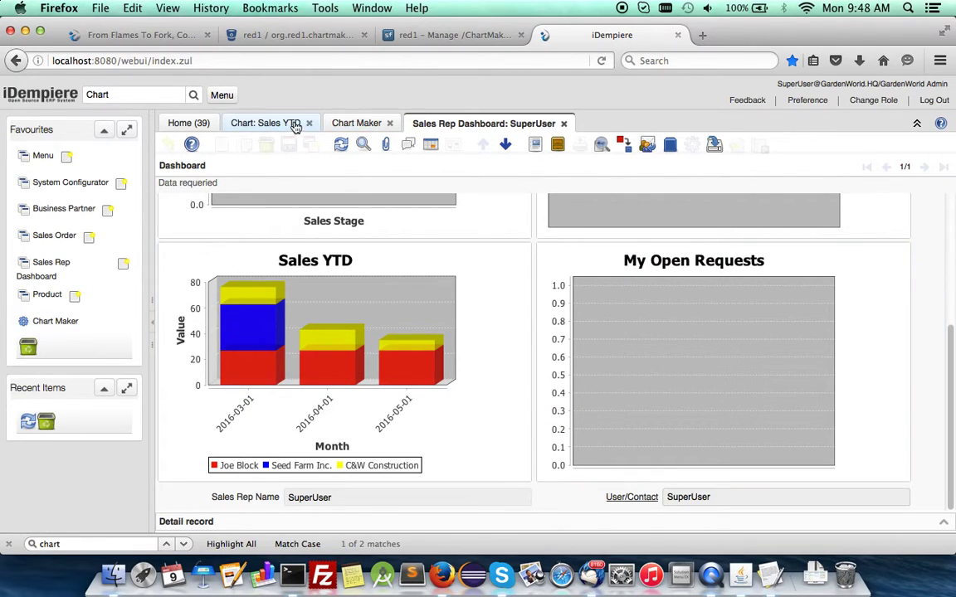
Step: Change DR to CL in the Sql WHERE clause's DocStatus list, rerun Chart Maker, and return to the Sales Rep Dashboard
{"action": "left_click", "coordinate": [356, 125]}
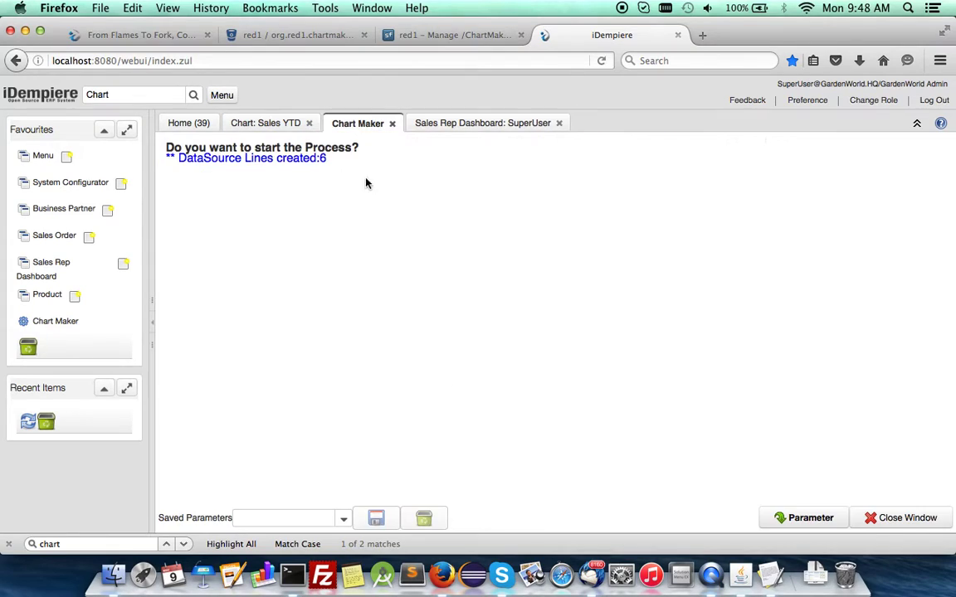
{"action": "left_click", "coordinate": [798, 516]}
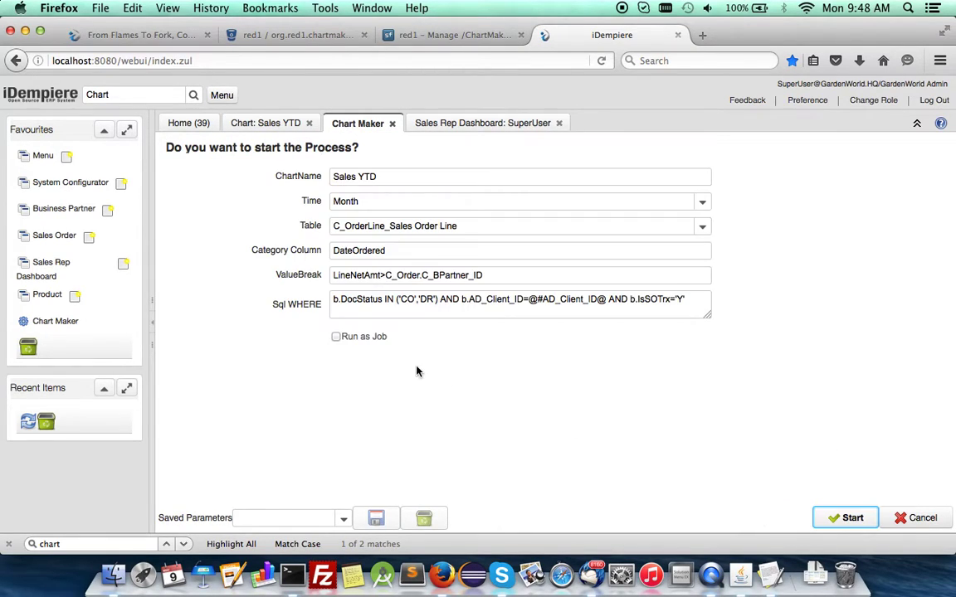
{"action": "left_click", "coordinate": [430, 300]}
{"action": "key", "text": "BackSpace"}
{"action": "key", "text": "BackSpace"}
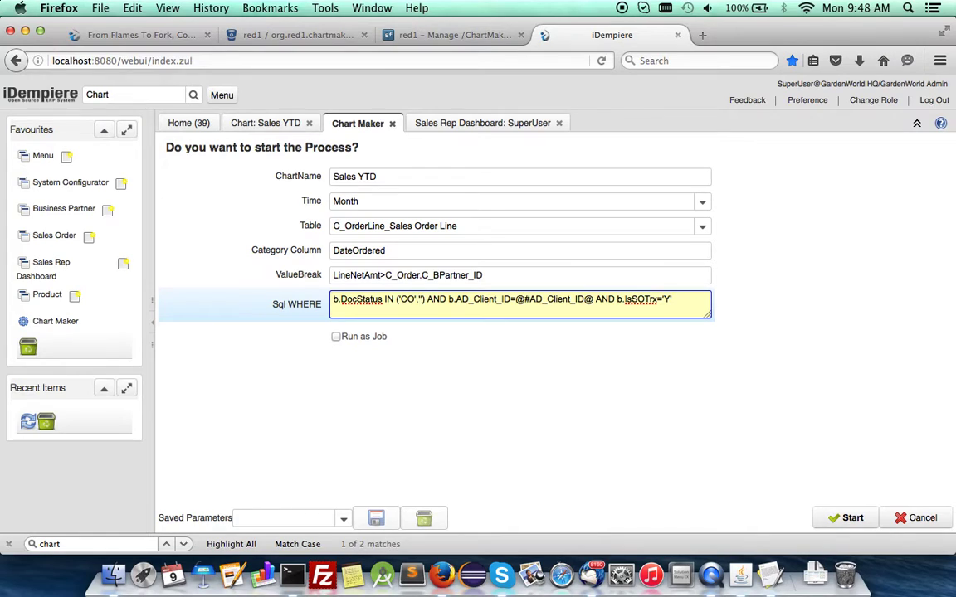
{"action": "type", "text": "CL"}
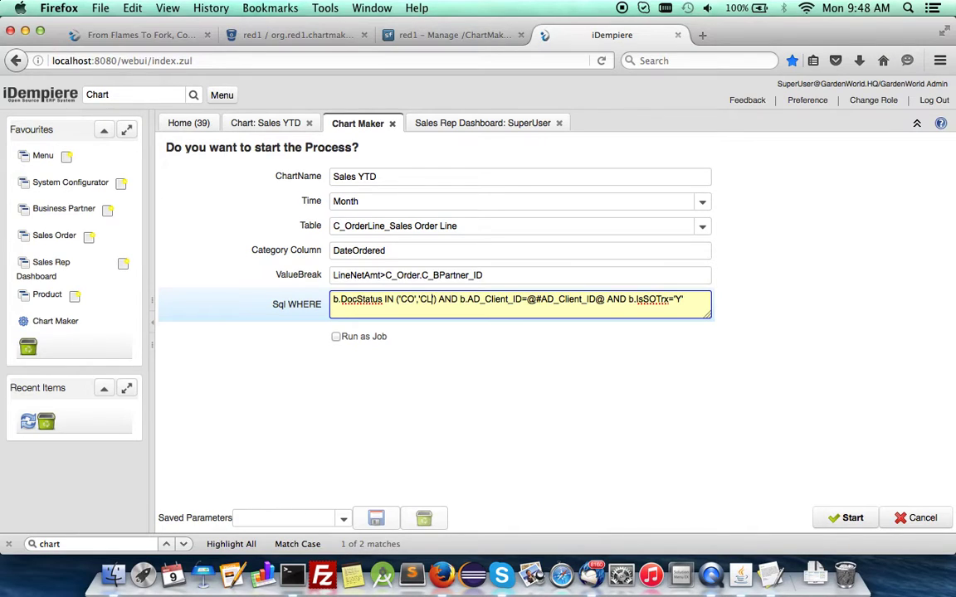
{"action": "left_click", "coordinate": [844, 519]}
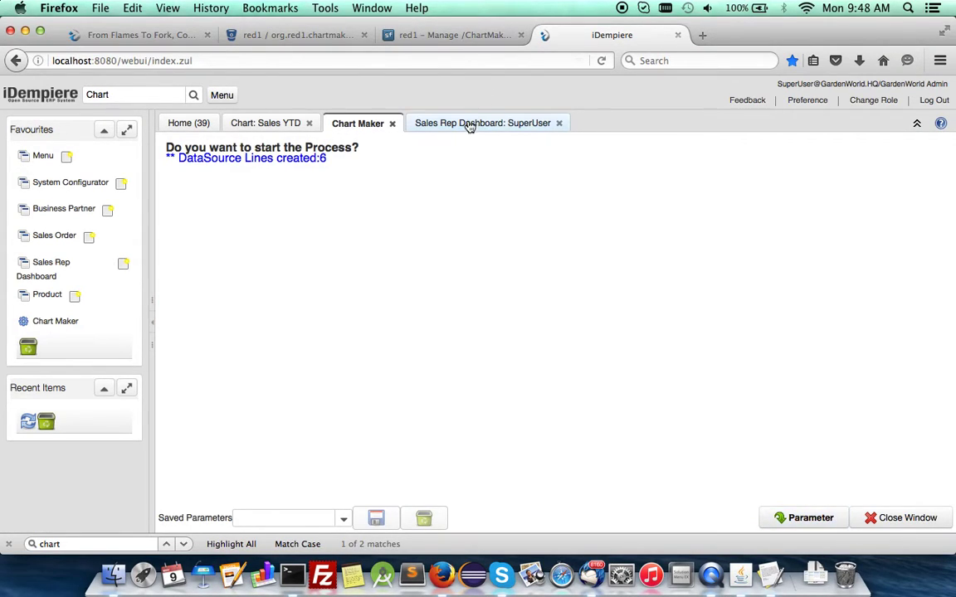
{"action": "left_click", "coordinate": [469, 124]}
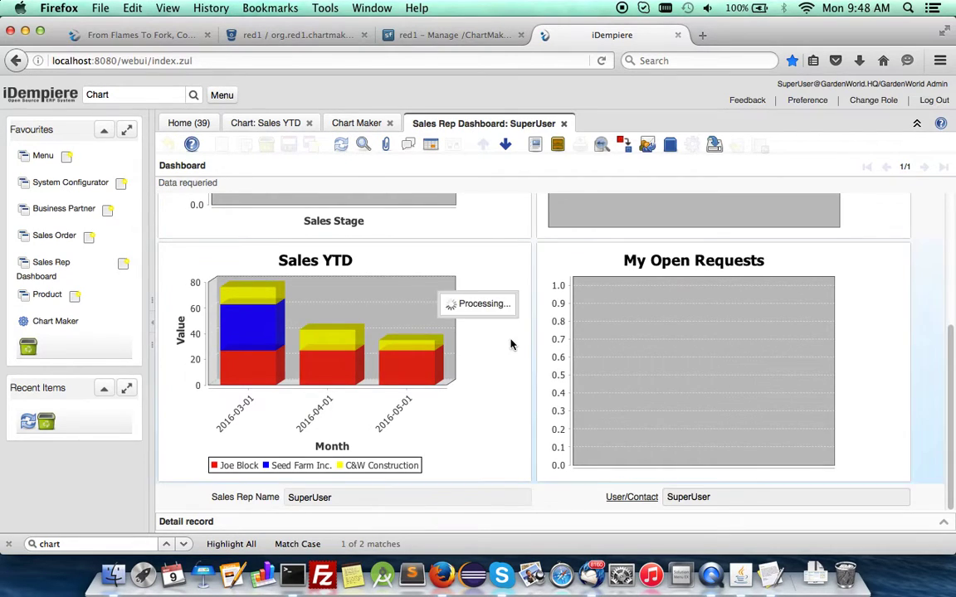
Step: Open the sales orders and complete the drafted C&W Construction order dated 05/01/2016 through its document action
{"action": "scroll", "coordinate": [498, 375], "scroll_direction": "down", "scroll_amount": 3}
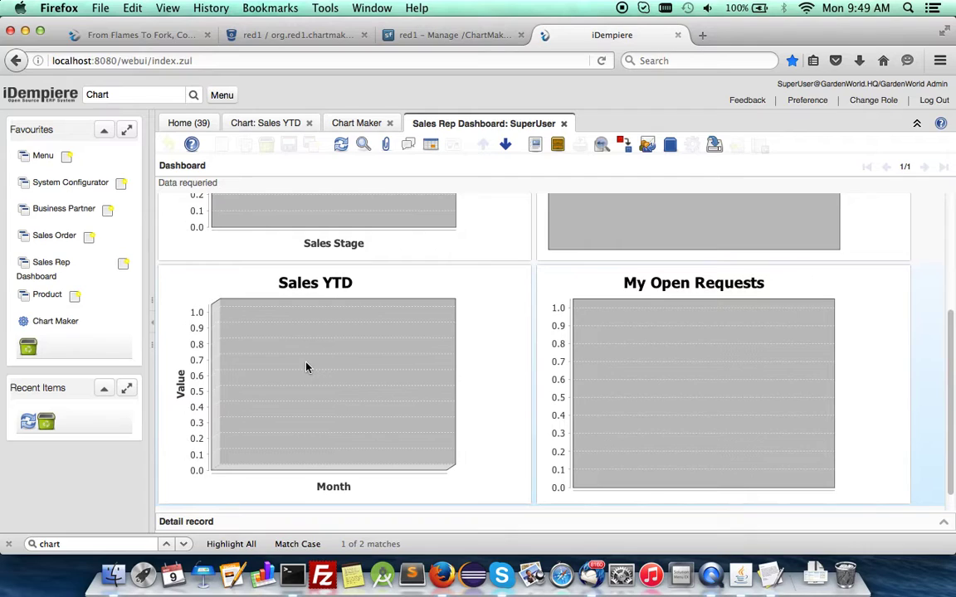
{"action": "left_click", "coordinate": [54, 234]}
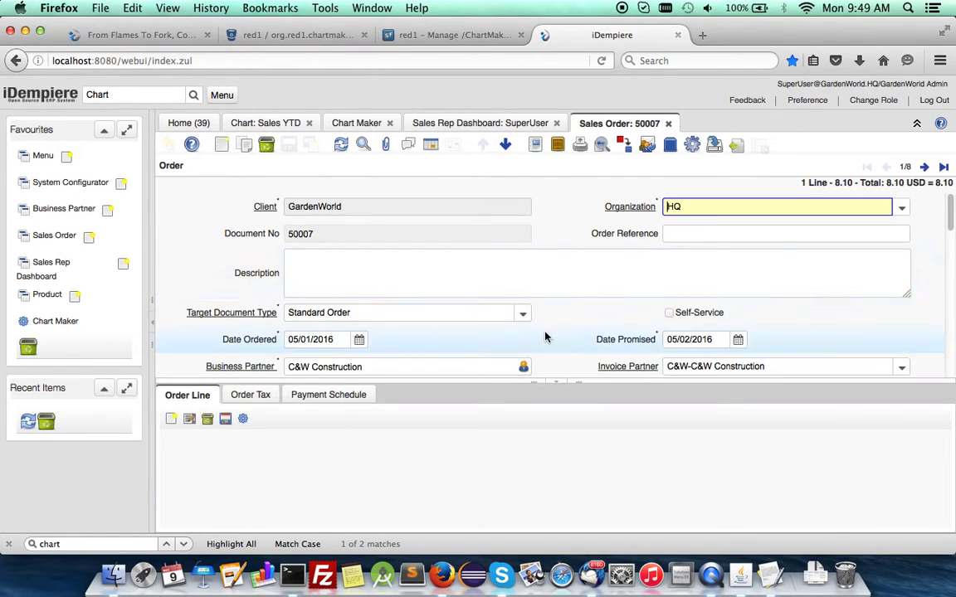
{"action": "scroll", "coordinate": [766, 287], "scroll_direction": "down", "scroll_amount": 1}
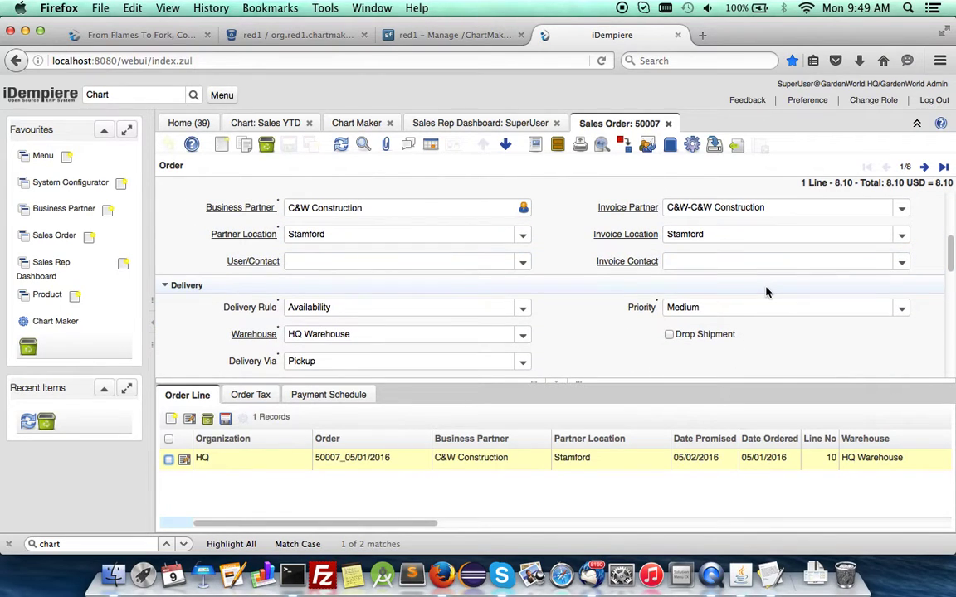
{"action": "scroll", "coordinate": [766, 293], "scroll_direction": "down", "scroll_amount": 10}
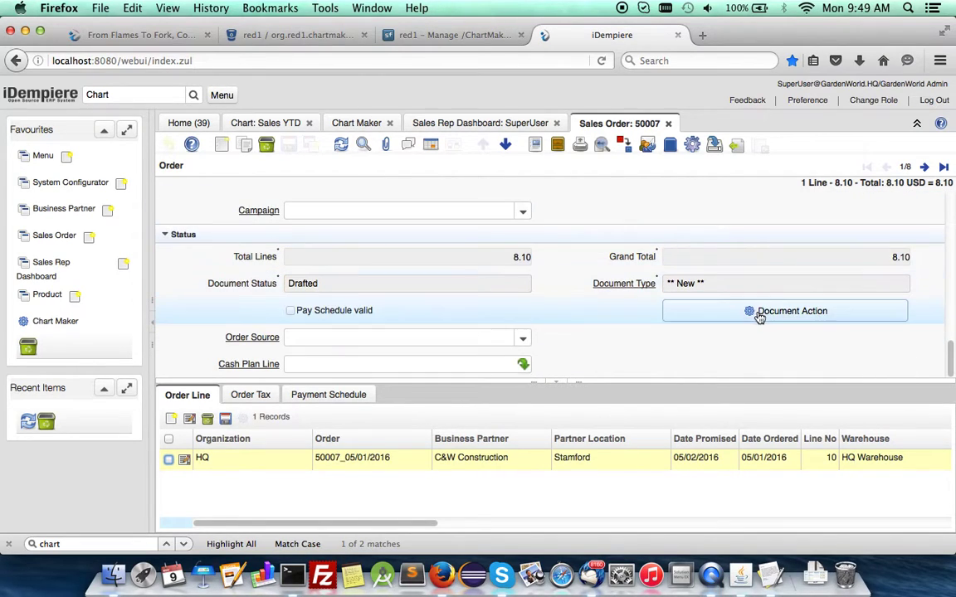
{"action": "left_click", "coordinate": [758, 318]}
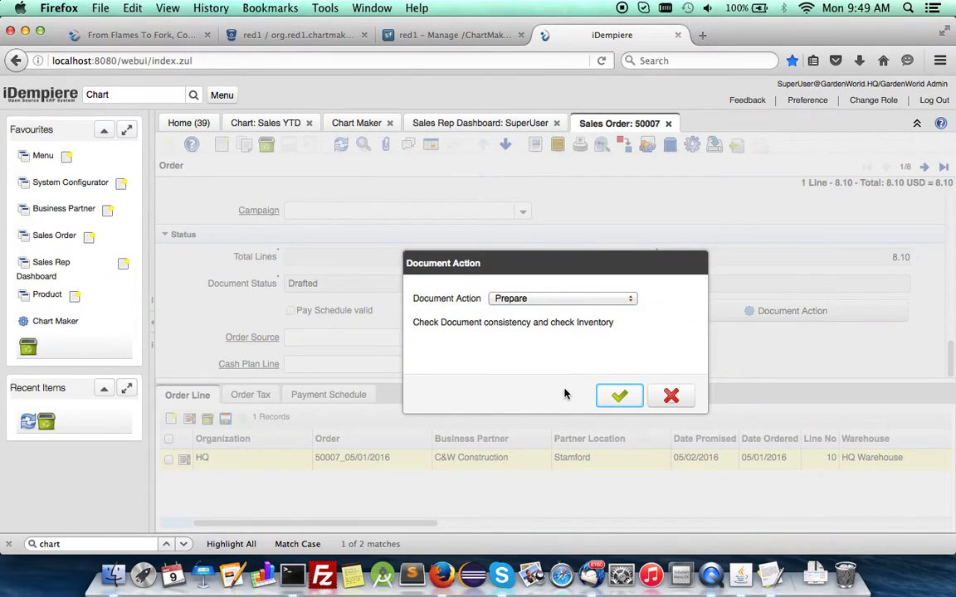
{"action": "left_click", "coordinate": [591, 301]}
{"action": "left_click", "coordinate": [555, 324]}
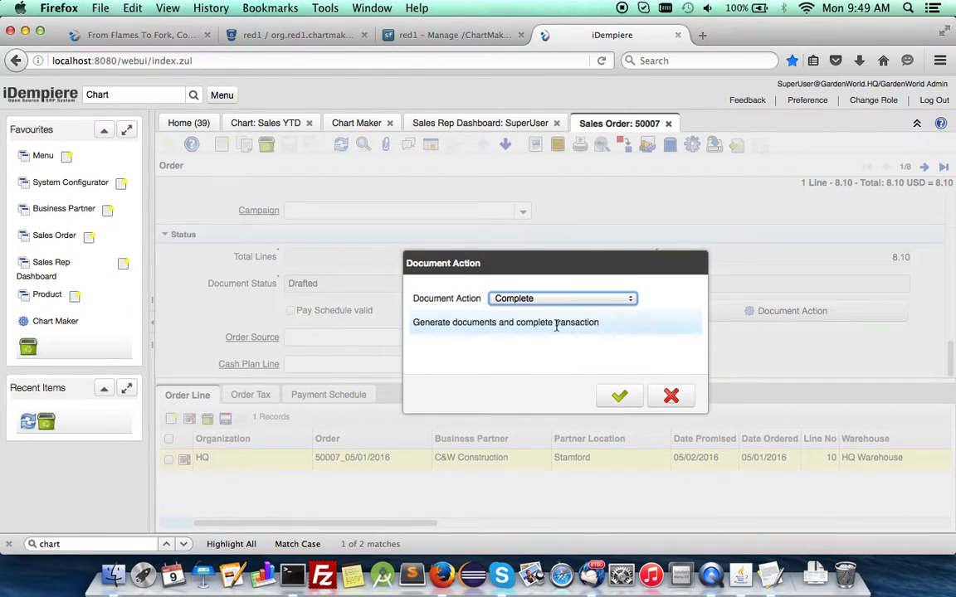
{"action": "left_click", "coordinate": [618, 397]}
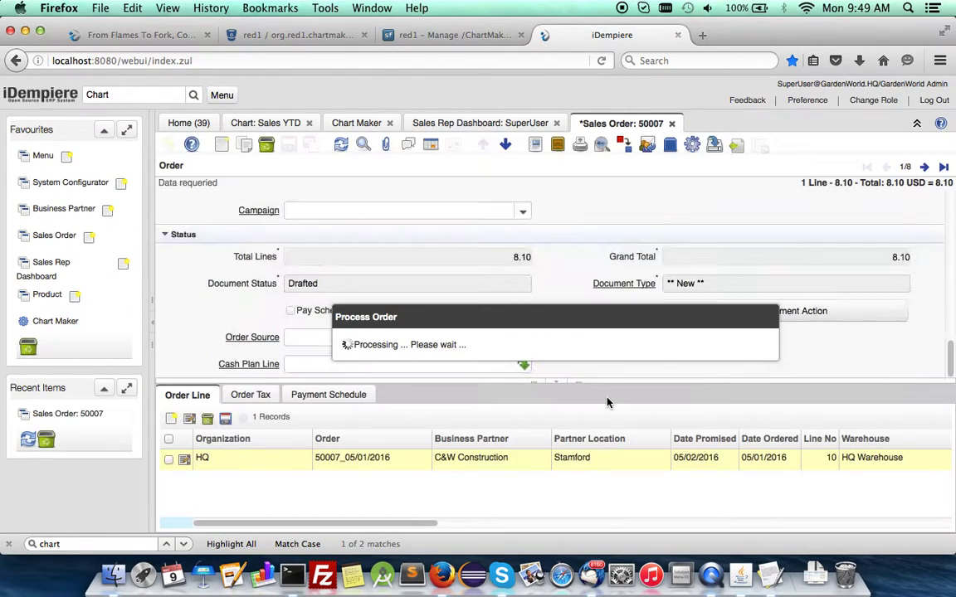
Step: Complete the drafted Seed Farm Inc. sales order dated 03/04/2016 and return to the Sales Rep Dashboard to view Sales YTD
{"action": "left_click", "coordinate": [924, 167]}
{"action": "scroll", "coordinate": [824, 301], "scroll_direction": "down", "scroll_amount": 10}
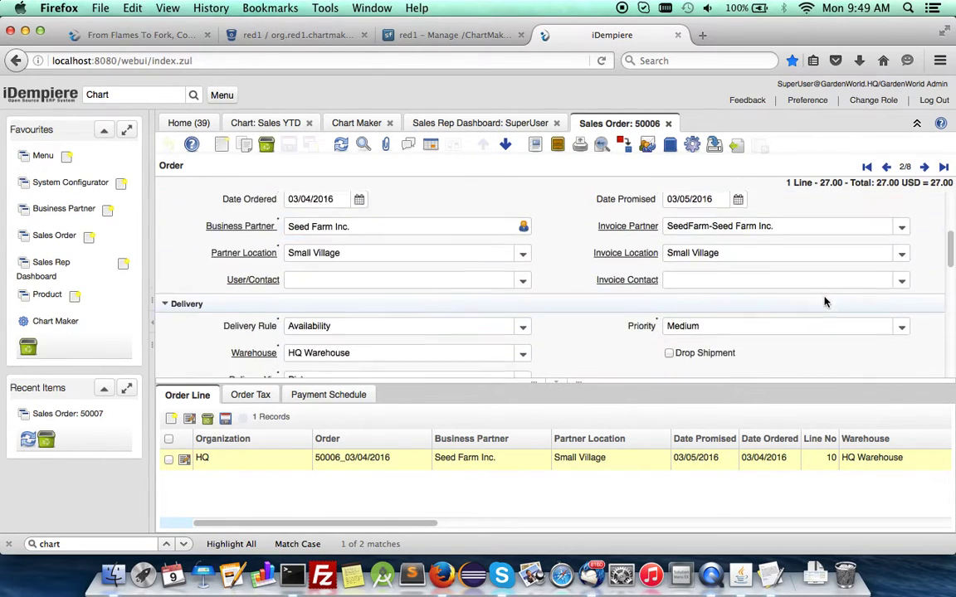
{"action": "scroll", "coordinate": [813, 307], "scroll_direction": "up", "scroll_amount": 8}
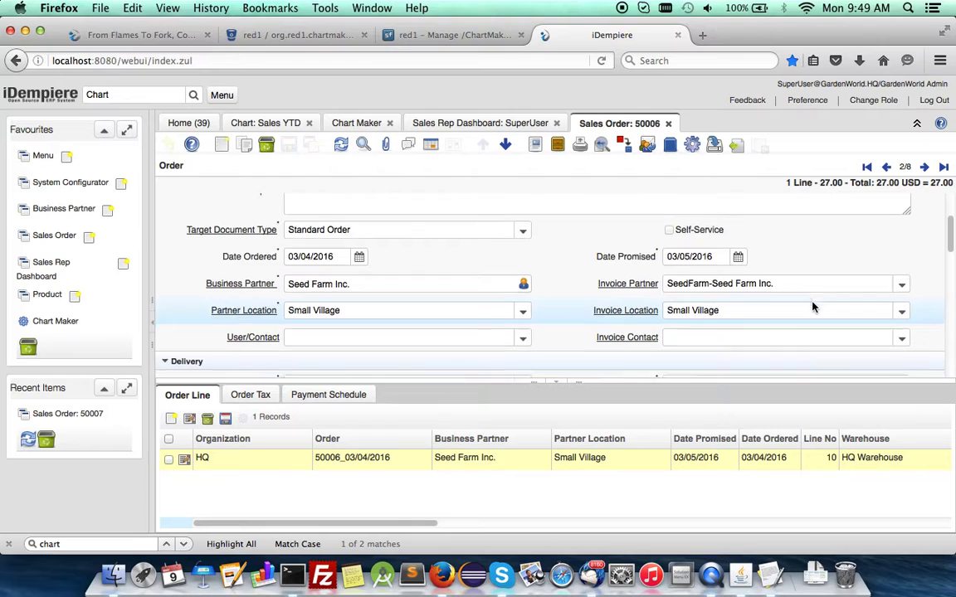
{"action": "scroll", "coordinate": [810, 307], "scroll_direction": "down", "scroll_amount": 5}
{"action": "left_click", "coordinate": [734, 362]}
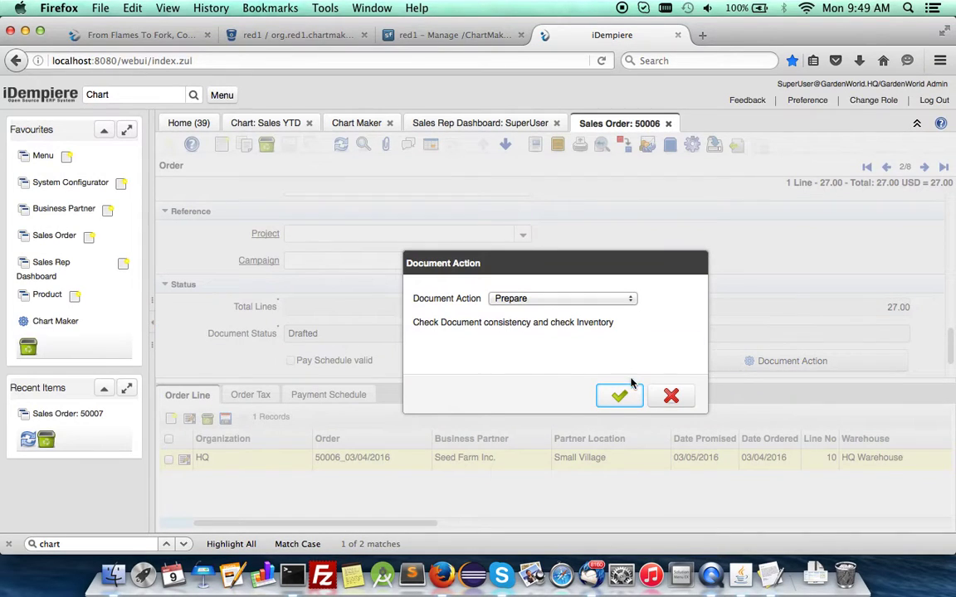
{"action": "left_click", "coordinate": [611, 300]}
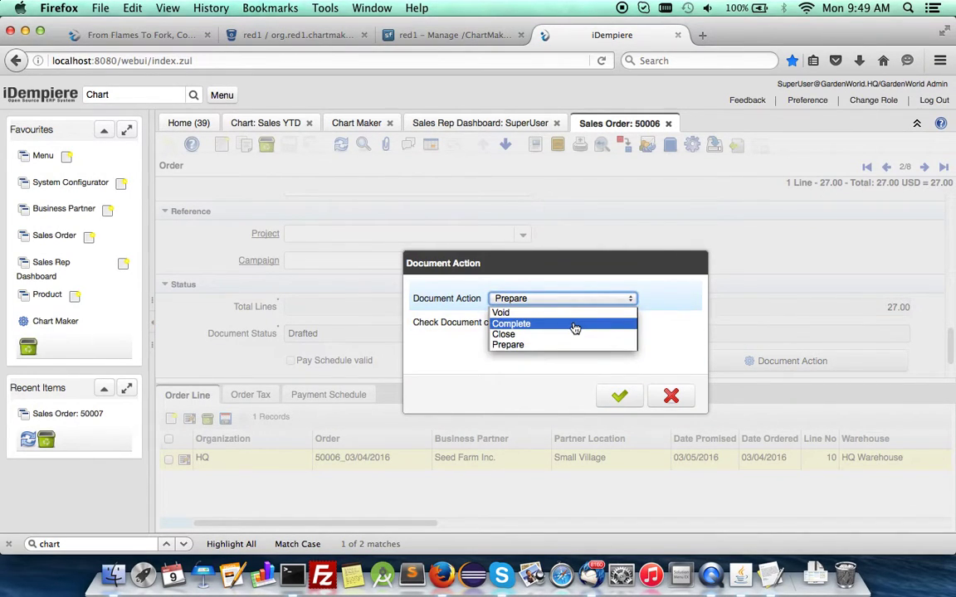
{"action": "left_click", "coordinate": [576, 325]}
{"action": "left_click", "coordinate": [618, 398]}
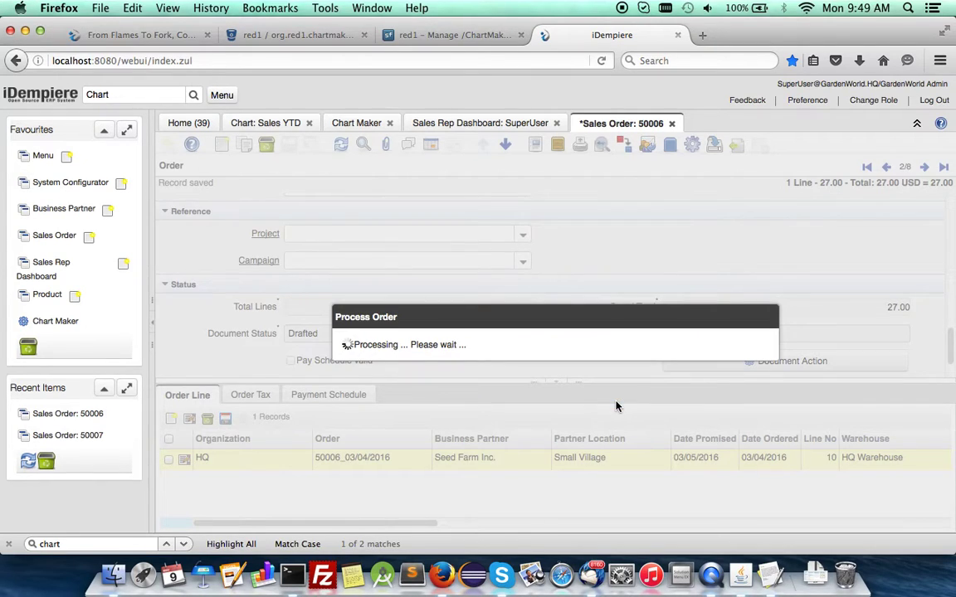
{"action": "left_click", "coordinate": [449, 124]}
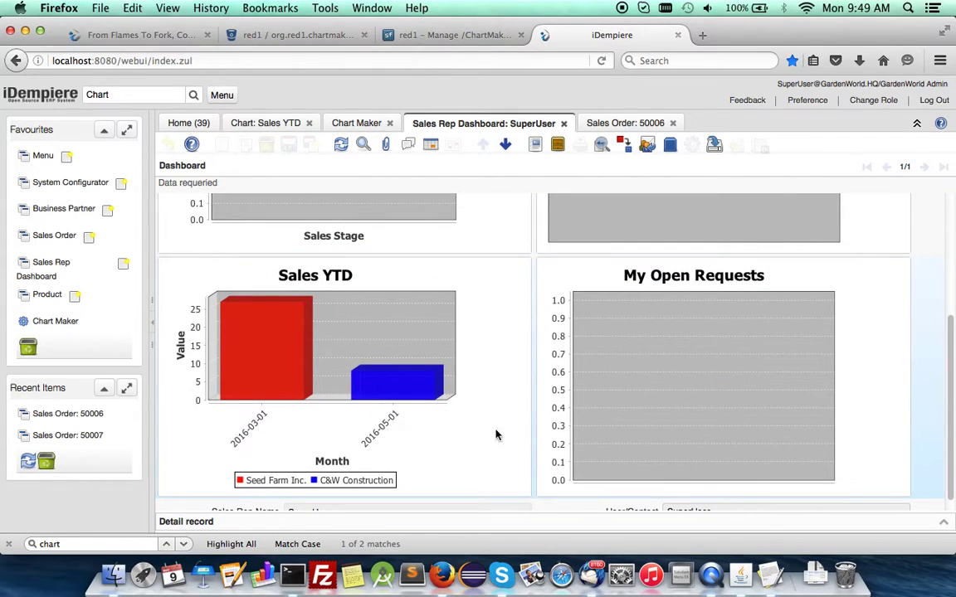
Step: Change CL to DR in Chart Maker's Sql WHERE DocStatus list, rerun the process, and view Sales YTD on the Sales Rep Dashboard
{"action": "left_click", "coordinate": [355, 125]}
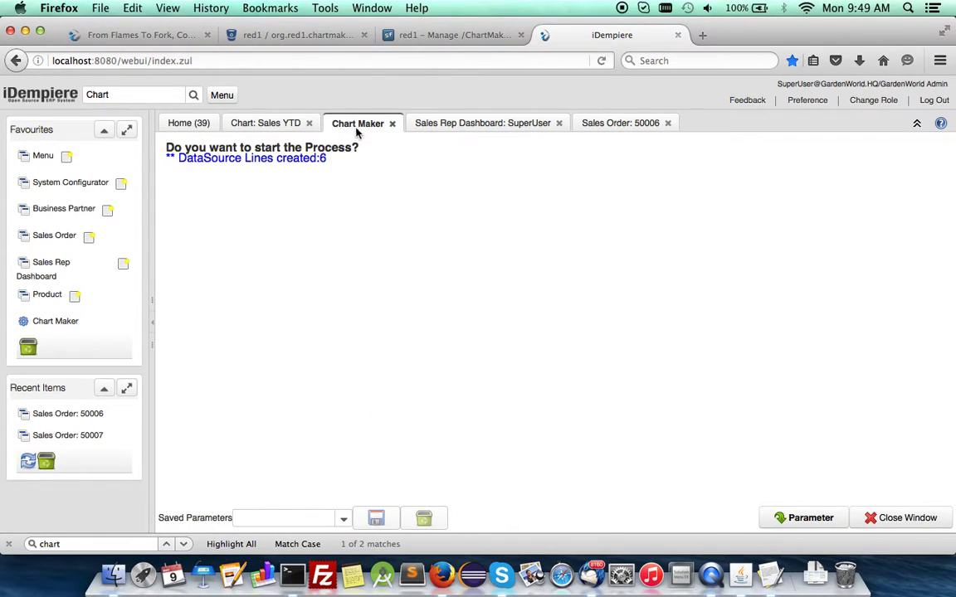
{"action": "left_click", "coordinate": [810, 518]}
{"action": "double_click", "coordinate": [428, 300]}
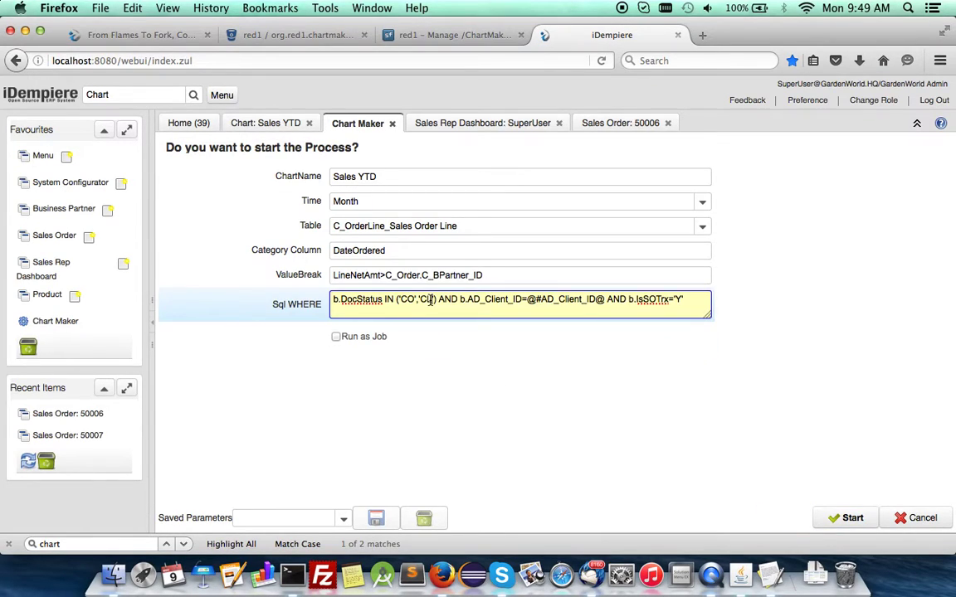
{"action": "key", "text": "BackSpace"}
{"action": "type", "text": "DR"}
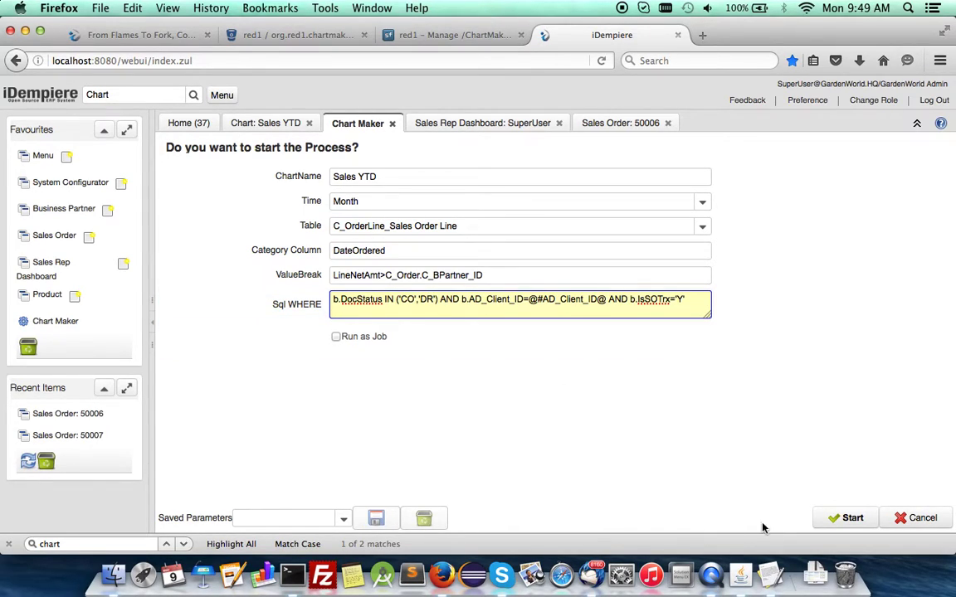
{"action": "left_click", "coordinate": [834, 520]}
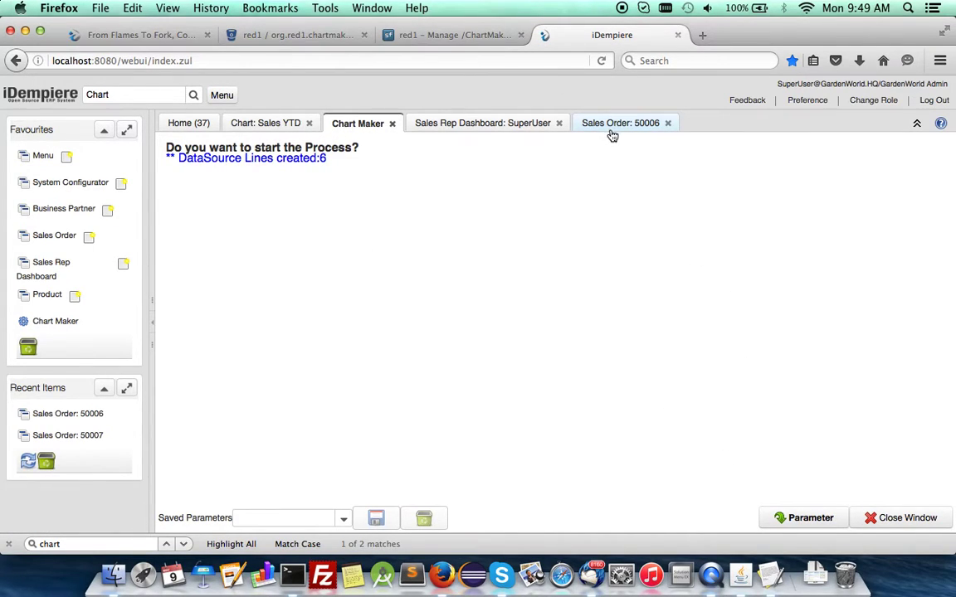
{"action": "left_click", "coordinate": [508, 124]}
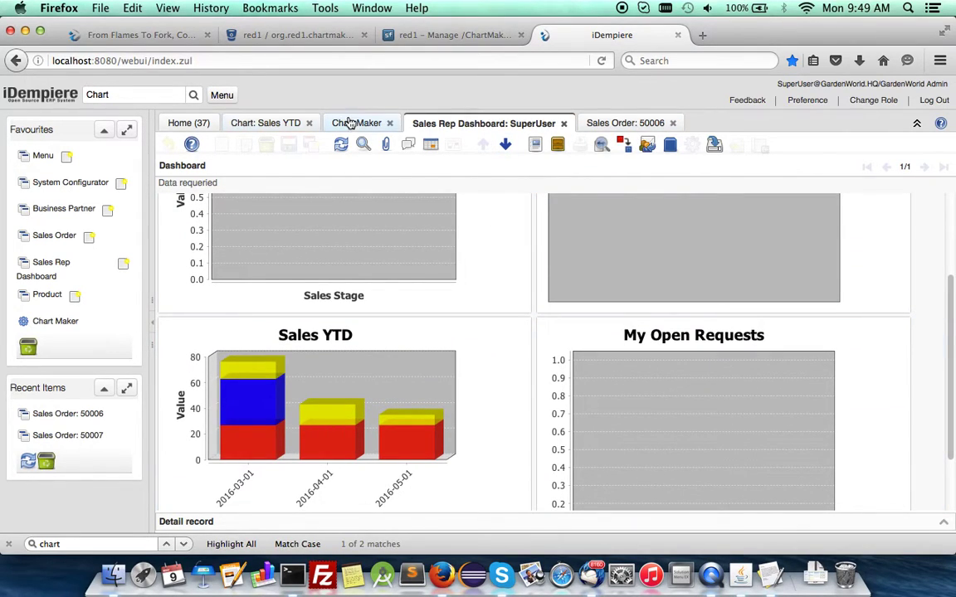
{"action": "scroll", "coordinate": [282, 306], "scroll_direction": "down", "scroll_amount": 2}
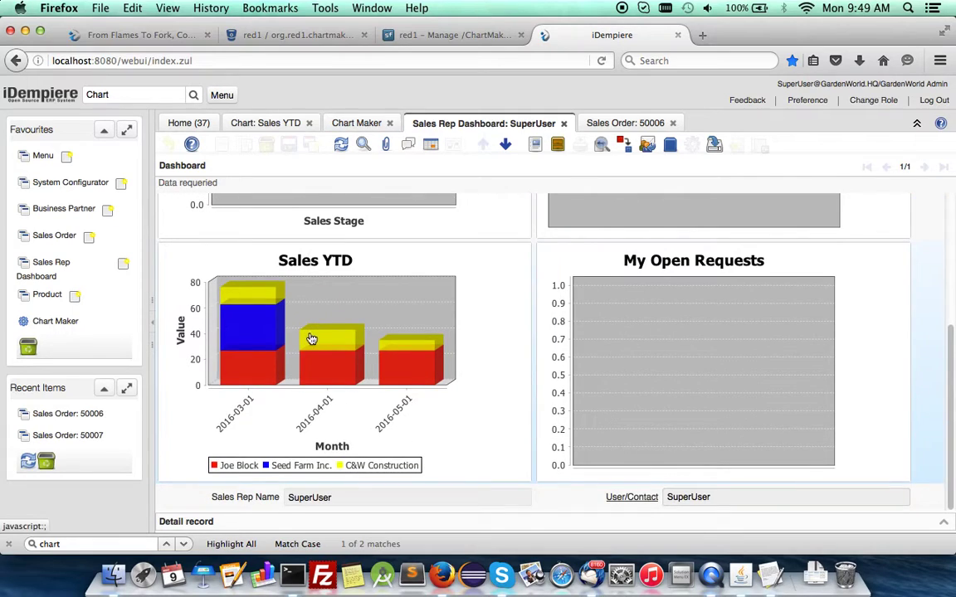
Step: Reopen Chart Maker's parameters and set ValueBreak to LineNetAmt>C_Order.M_Product.M_Product_ID
{"action": "left_click", "coordinate": [361, 123]}
{"action": "left_click", "coordinate": [822, 518]}
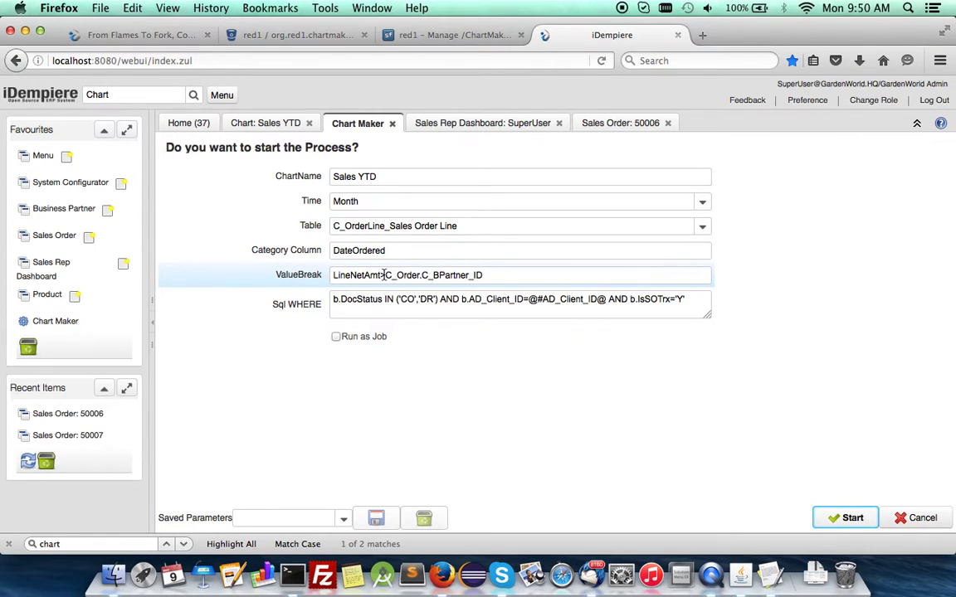
{"action": "left_click", "coordinate": [385, 275]}
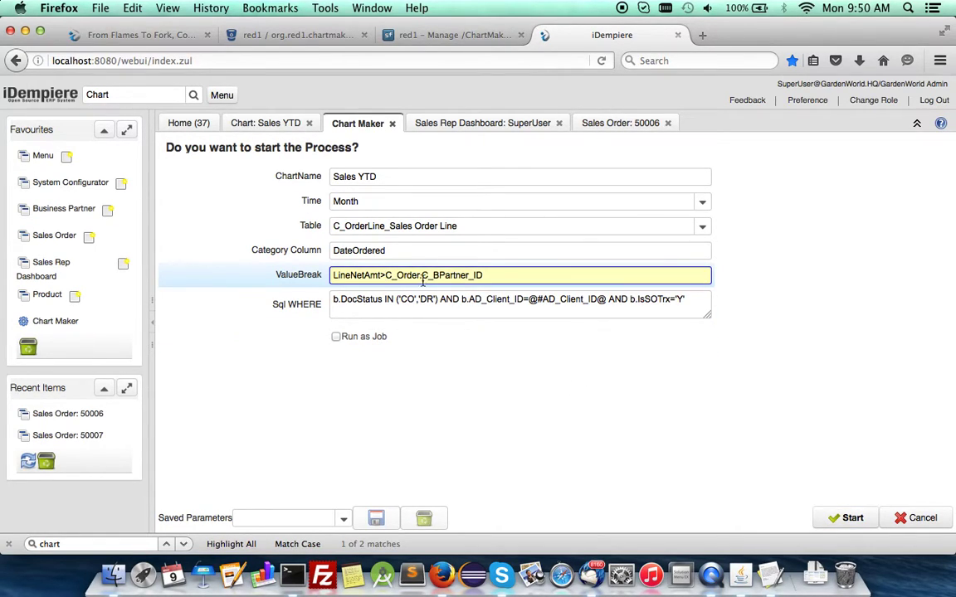
{"action": "left_click", "coordinate": [420, 279], "text": "shift"}
{"action": "type", "text": "M_Product"}
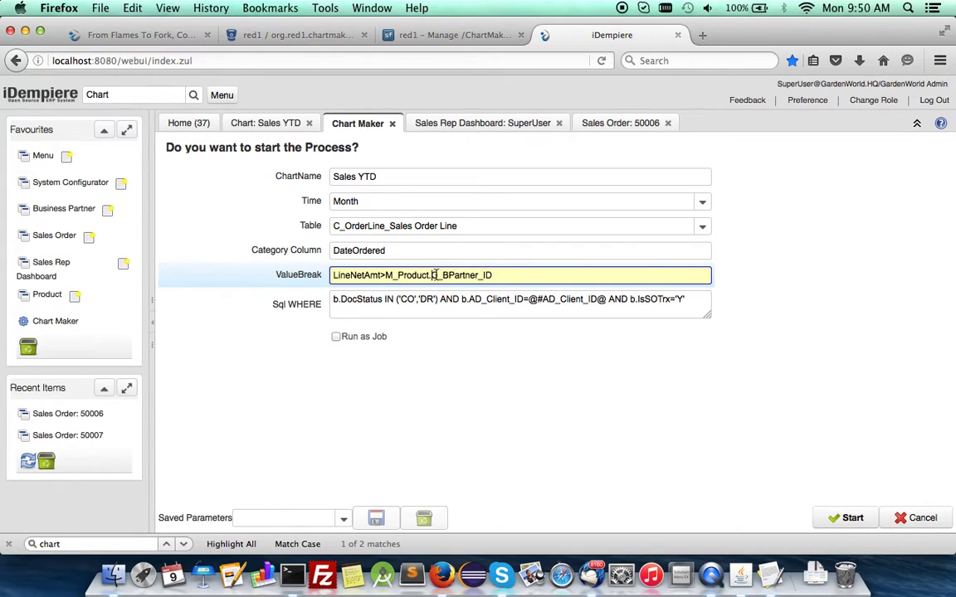
{"action": "left_click", "coordinate": [478, 276], "text": "shift"}
{"action": "type", "text": "M_Prod"}
{"action": "type", "text": "uct"}
{"action": "type", "text": "C_Ord"}
{"action": "type", "text": "er"}
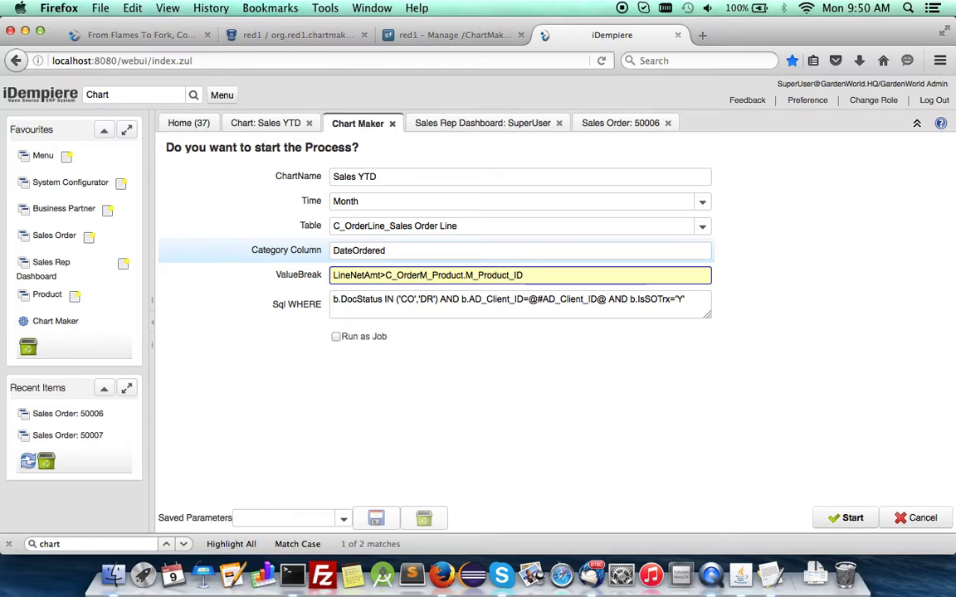
{"action": "type", "text": "."}
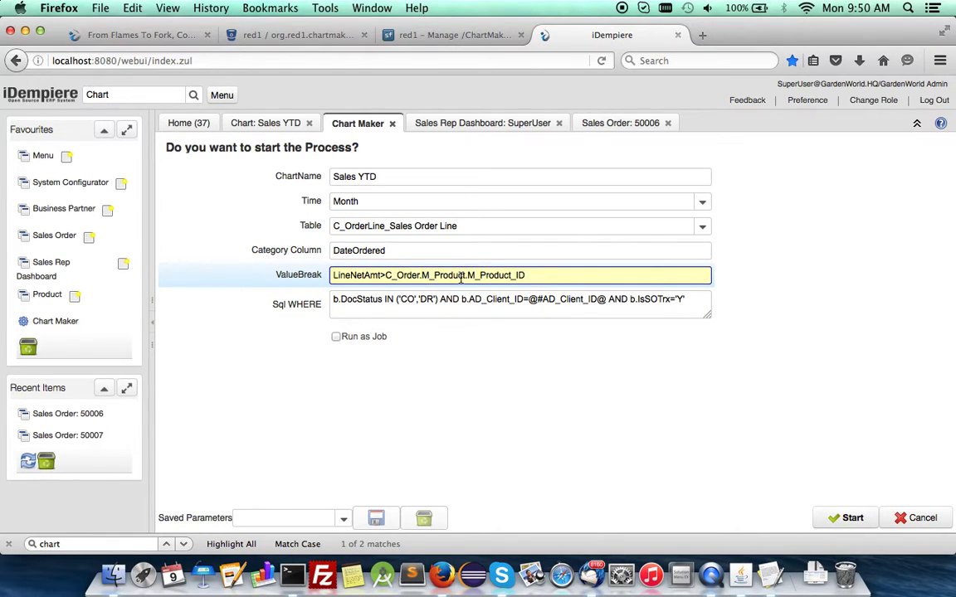
Step: Try inserting C_BPartner_Location.C_Country. after C_Order. in the ValueBreak expression, and remove it again
{"action": "type", "text": "C_"}
{"action": "type", "text": "BPar"}
{"action": "type", "text": "tner_Locati"}
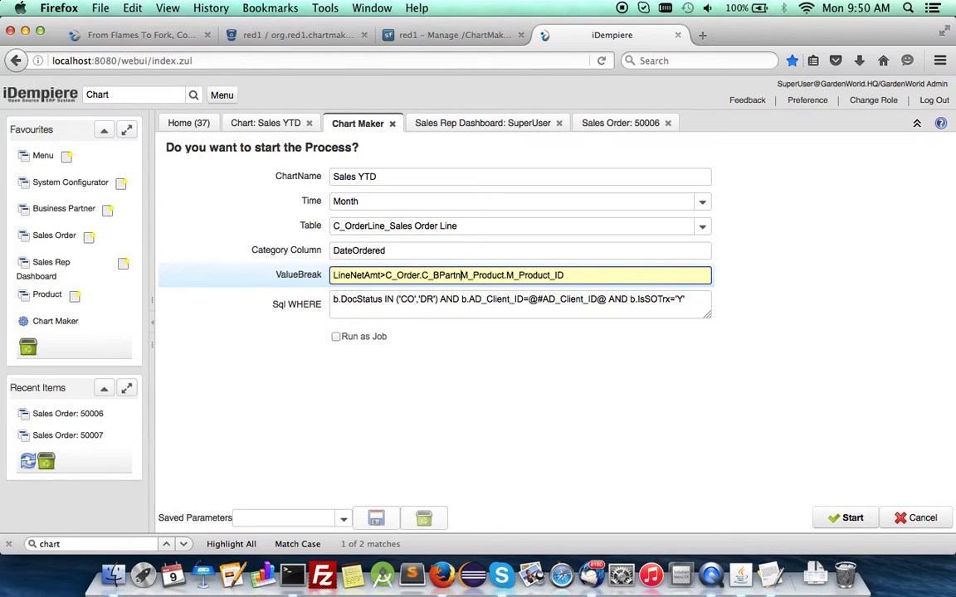
{"action": "type", "text": "on"}
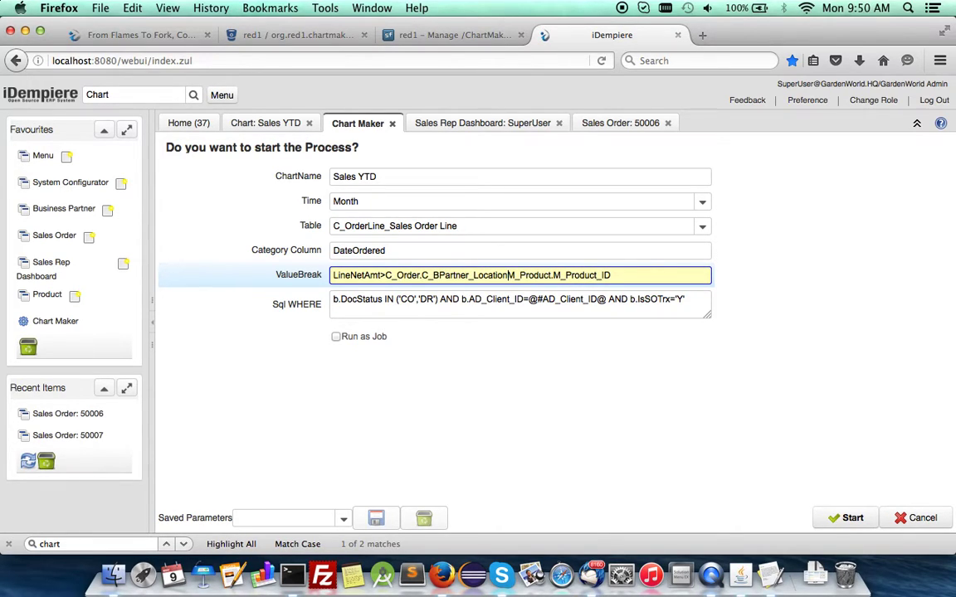
{"action": "type", "text": ".C_Lo"}
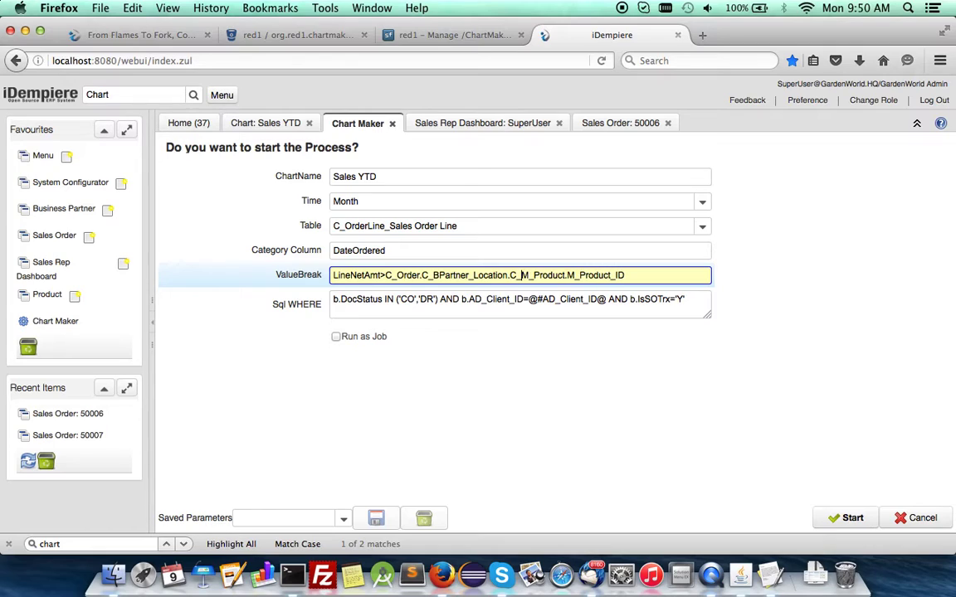
{"action": "key", "text": "BackSpace"}
{"action": "key", "text": "BackSpace"}
{"action": "type", "text": "Conutry"}
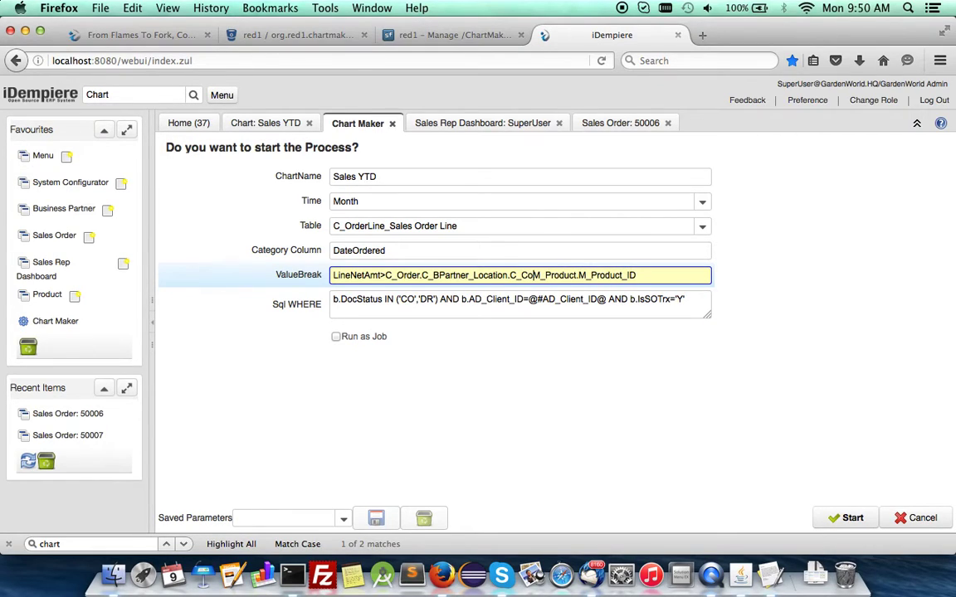
{"action": "key", "text": "BackSpace"}
{"action": "key", "text": "BackSpace"}
{"action": "key", "text": "BackSpace"}
{"action": "key", "text": "BackSpace"}
{"action": "key", "text": "BackSpace"}
{"action": "type", "text": "ybtr"}
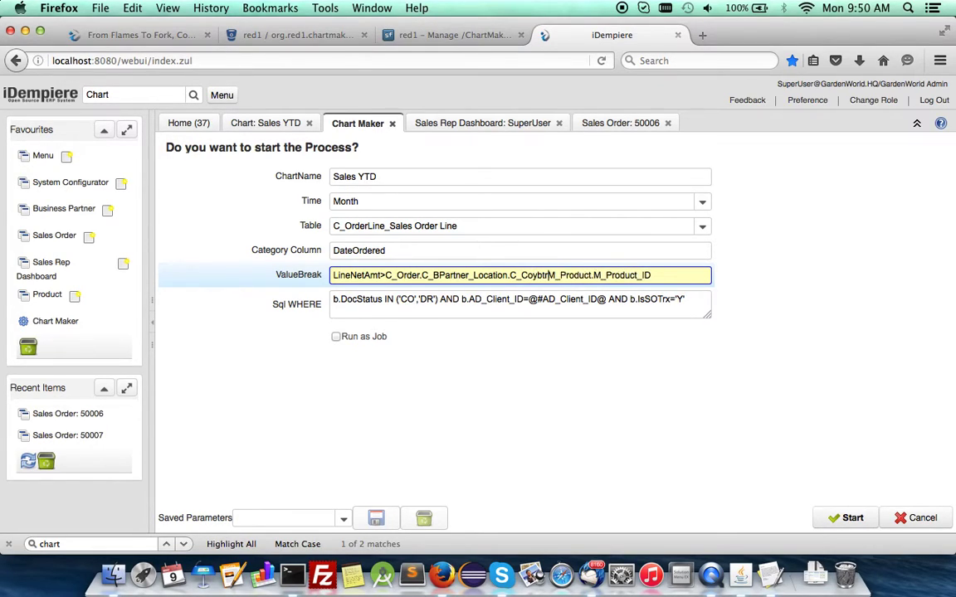
{"action": "key", "text": "BackSpace"}
{"action": "key", "text": "BackSpace"}
{"action": "key", "text": "BackSpace"}
{"action": "key", "text": "BackSpace"}
{"action": "type", "text": "untry"}
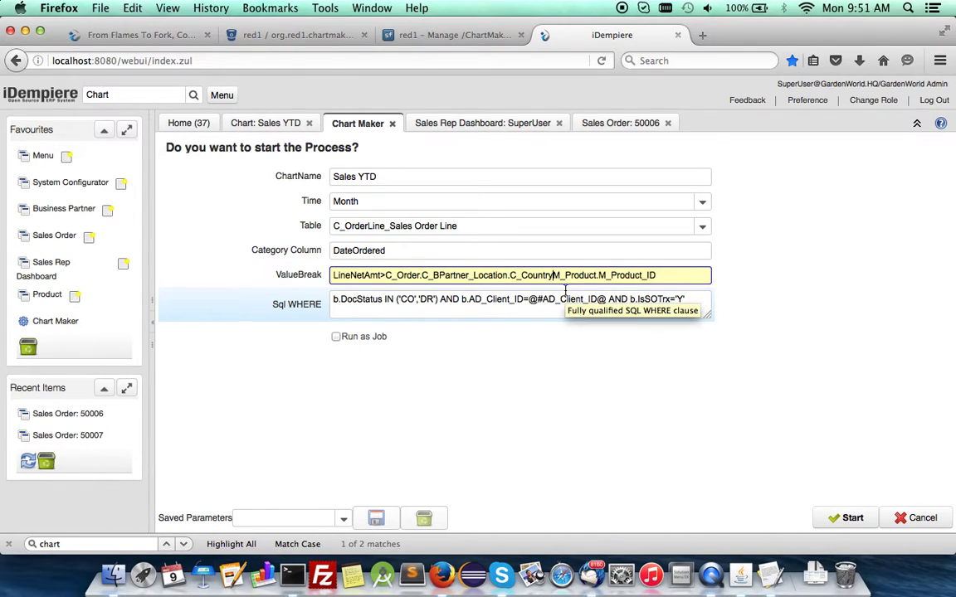
{"action": "type", "text": "."}
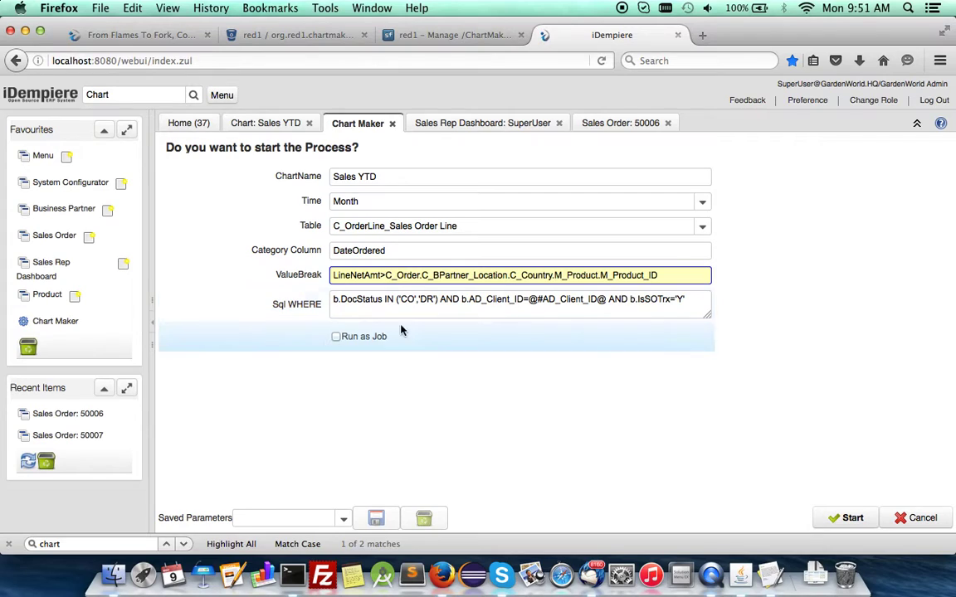
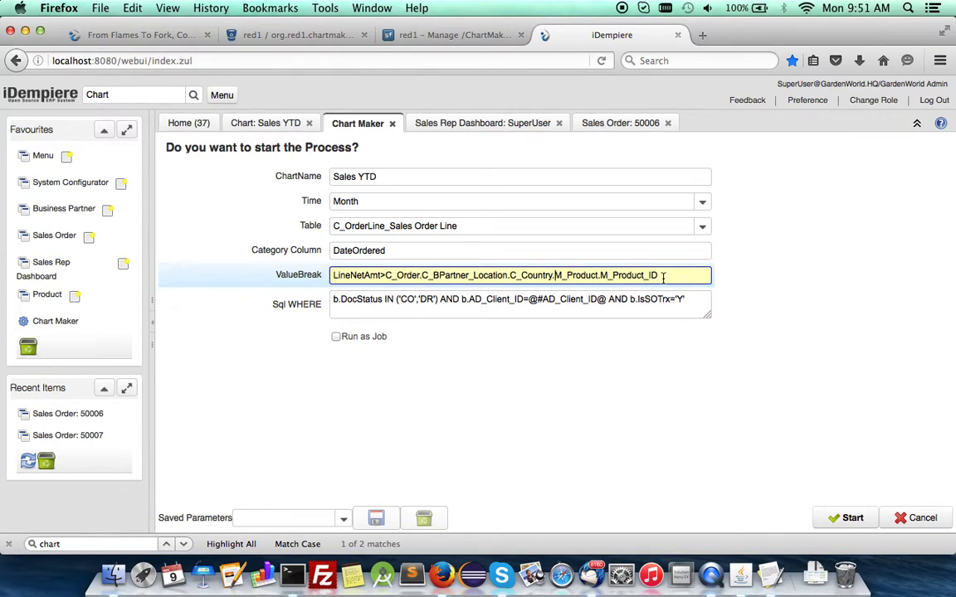
{"action": "left_click", "coordinate": [423, 275], "text": "shift"}
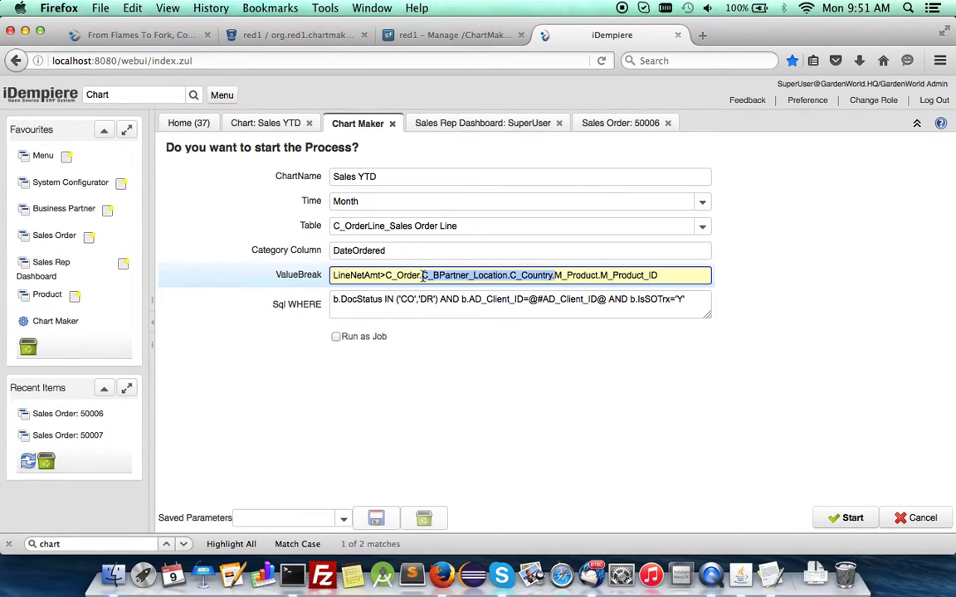
{"action": "key", "text": "BackSpace"}
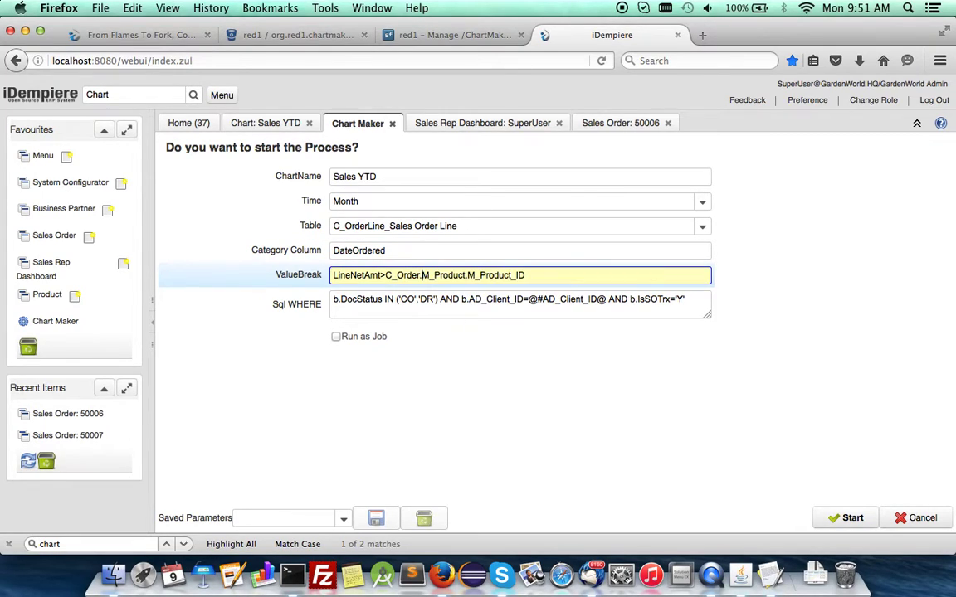
Step: Run Chart Maker with the product-based ValueBreak to regenerate the Sales YTD chart data
{"action": "left_click", "coordinate": [852, 518]}
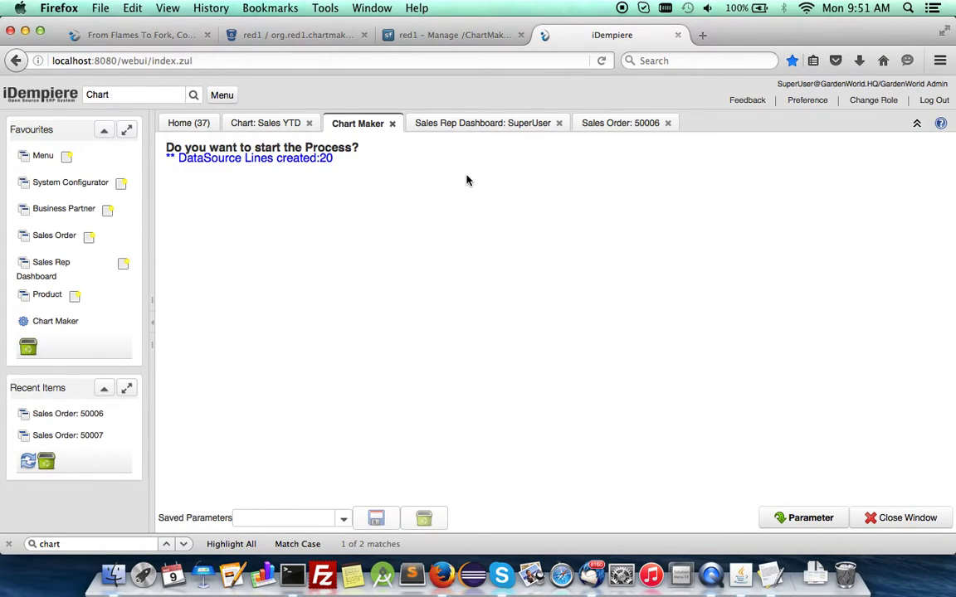
Step: Refresh the Sales Rep Dashboard and view the Sales YTD chart broken down by product
{"action": "left_click", "coordinate": [477, 123]}
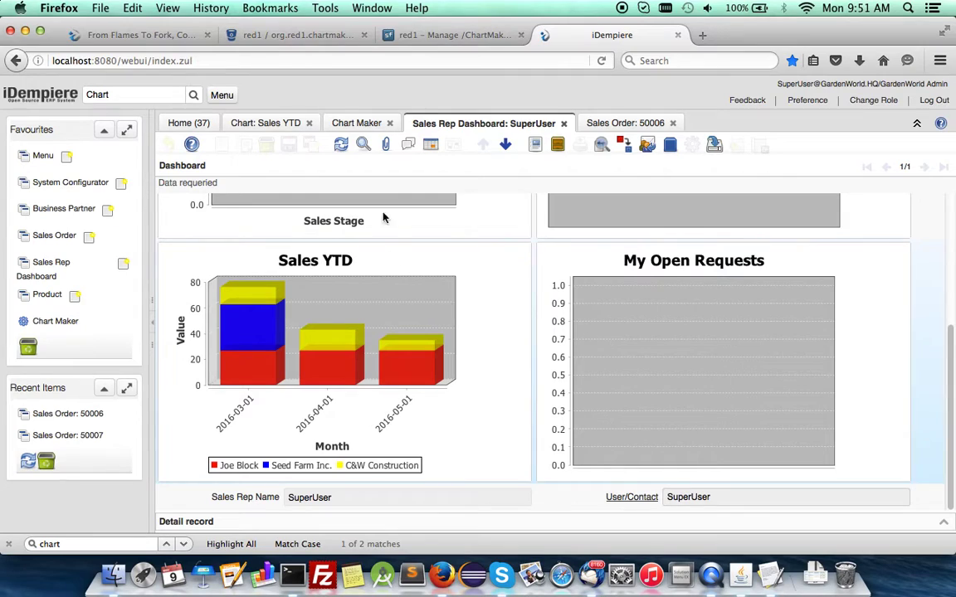
{"action": "left_click", "coordinate": [340, 146]}
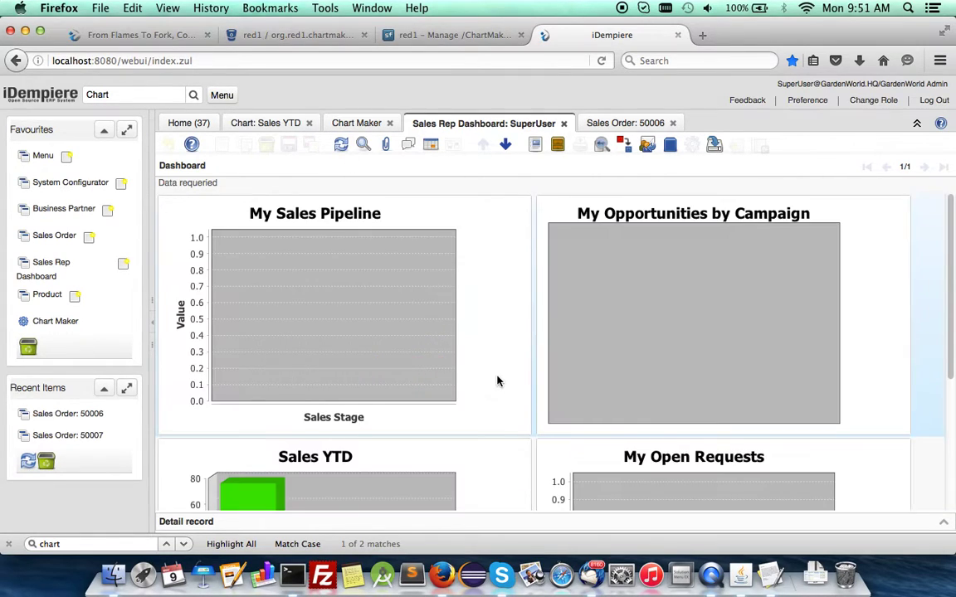
{"action": "scroll", "coordinate": [498, 380], "scroll_direction": "down", "scroll_amount": 3}
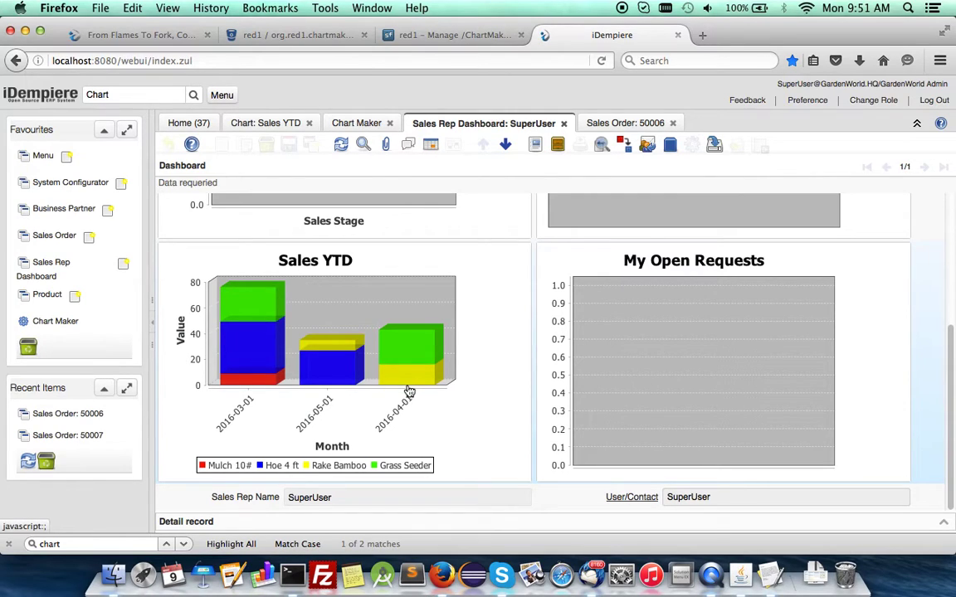
Step: Reopen Chart Maker's parameters, change DR to CL in the Sql WHERE DocStatus list, and run the process
{"action": "left_click", "coordinate": [352, 124]}
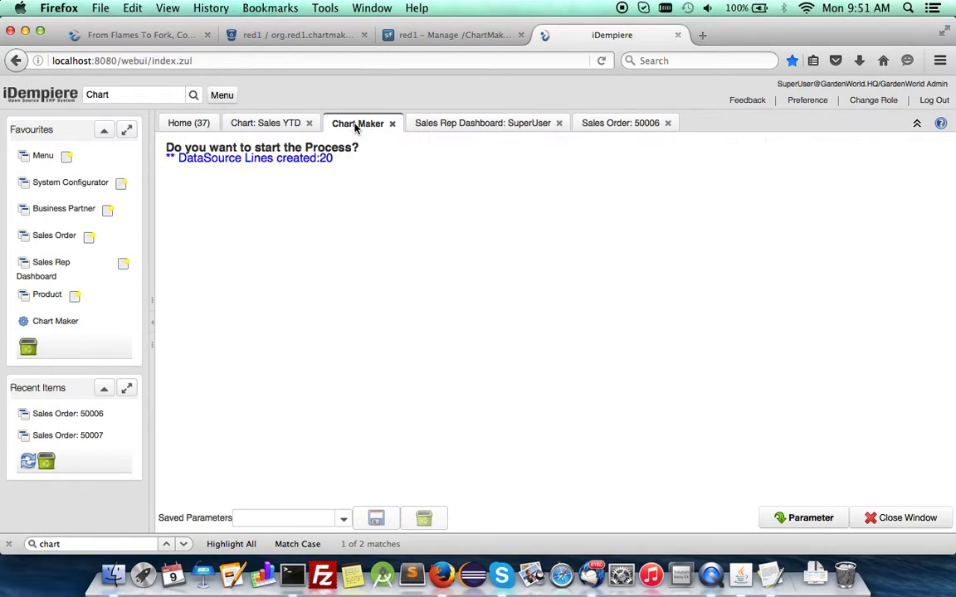
{"action": "left_click", "coordinate": [798, 516]}
{"action": "double_click", "coordinate": [431, 300]}
{"action": "type", "text": "CL"}
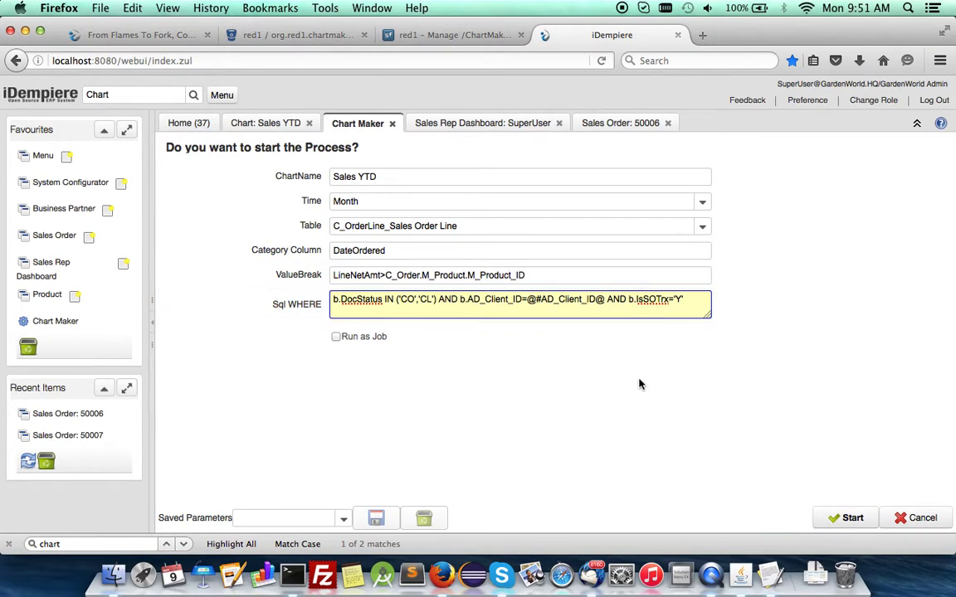
{"action": "left_click", "coordinate": [851, 518]}
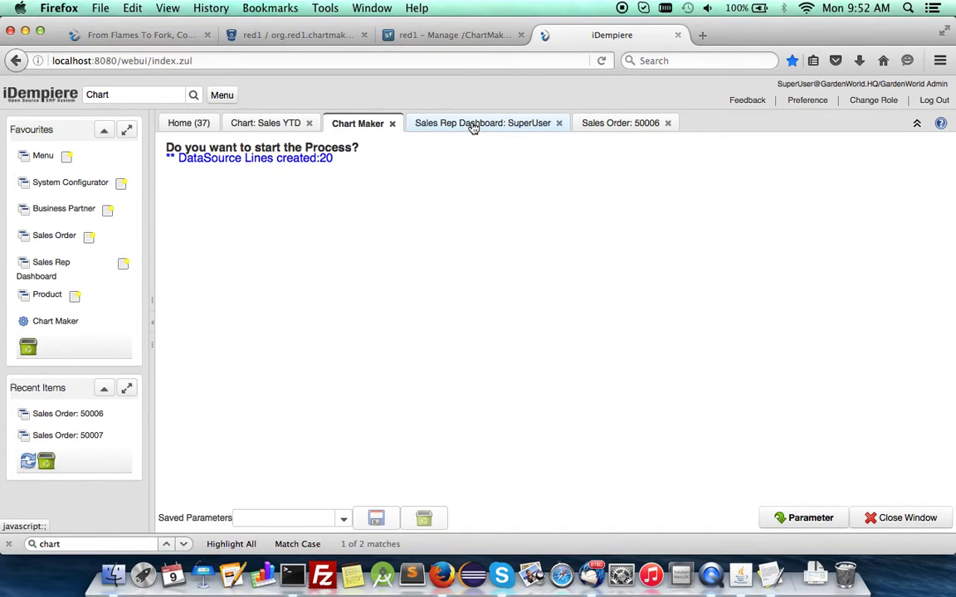
Step: Requery the Sales Rep Dashboard and examine the Sales YTD chart for the CO and CL document statuses
{"action": "left_click", "coordinate": [475, 124]}
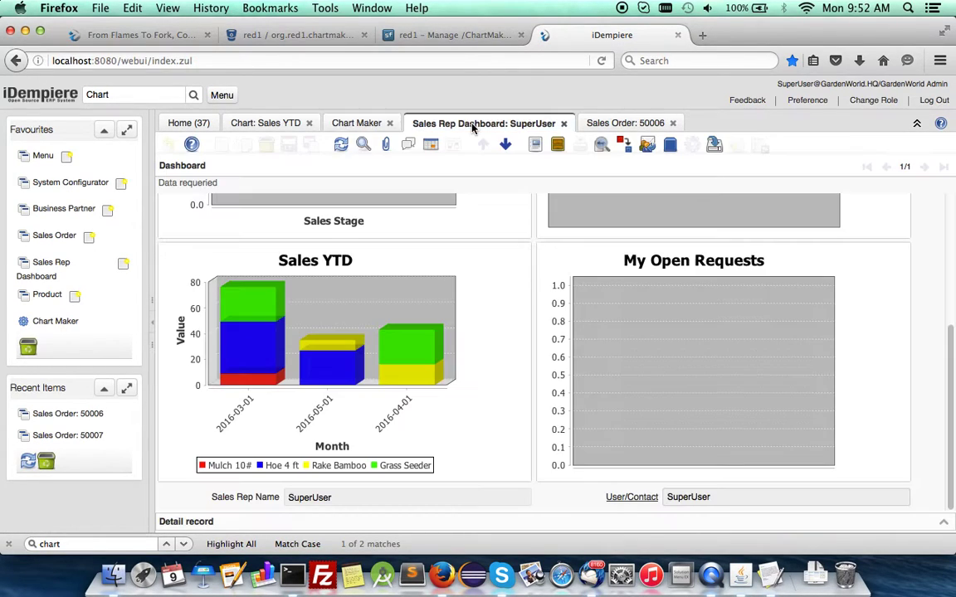
{"action": "left_click", "coordinate": [340, 147]}
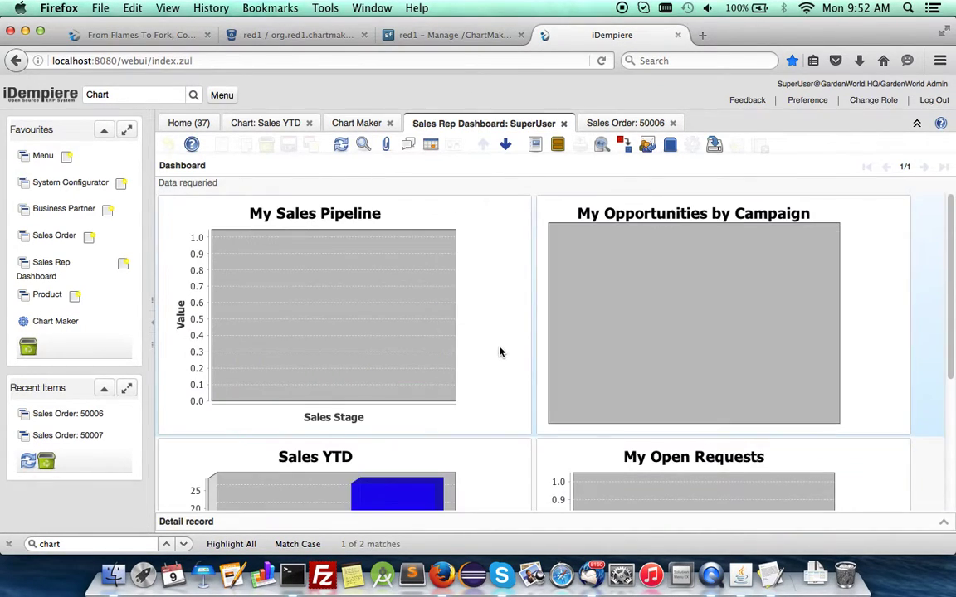
{"action": "scroll", "coordinate": [499, 352], "scroll_direction": "down", "scroll_amount": 3}
{"action": "scroll", "coordinate": [498, 353], "scroll_direction": "down", "scroll_amount": 2}
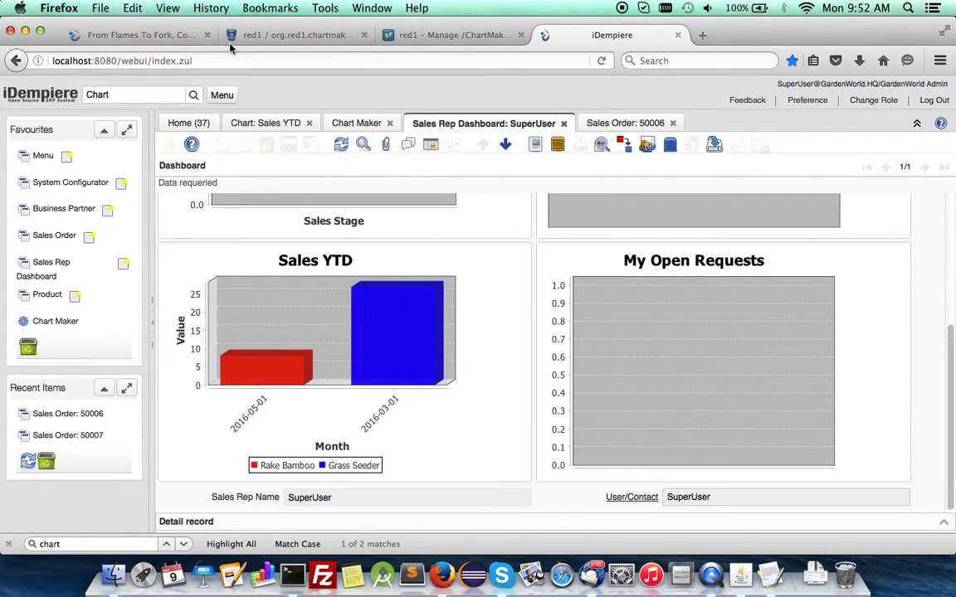
Step: Review the Sexy Chart Maker forum topic, from the WhereClause example to the stacked bar chart image in the first post
{"action": "left_click", "coordinate": [105, 36]}
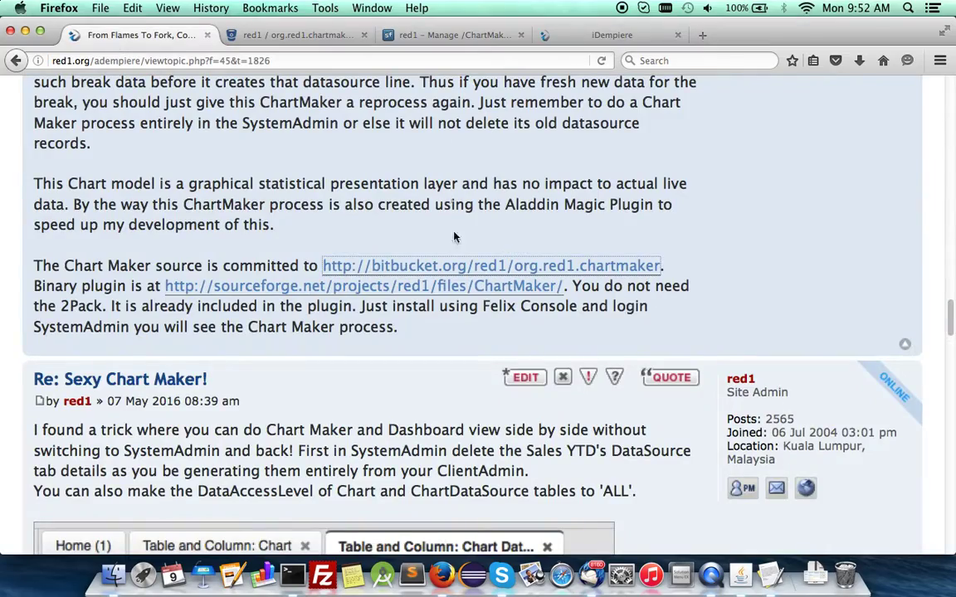
{"action": "scroll", "coordinate": [460, 311], "scroll_direction": "down", "scroll_amount": 20}
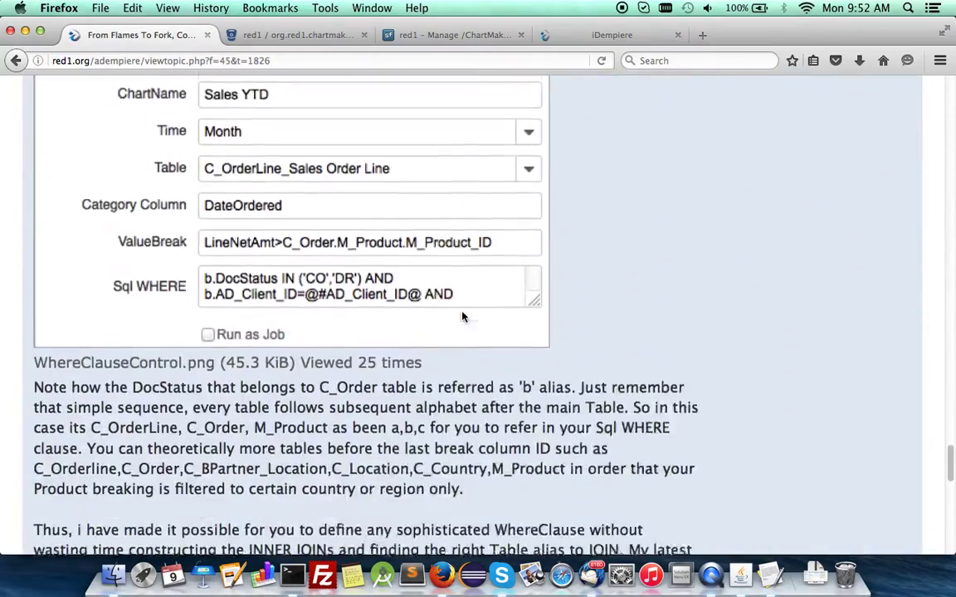
{"action": "scroll", "coordinate": [462, 316], "scroll_direction": "down", "scroll_amount": 15}
{"action": "scroll", "coordinate": [462, 316], "scroll_direction": "up", "scroll_amount": 18}
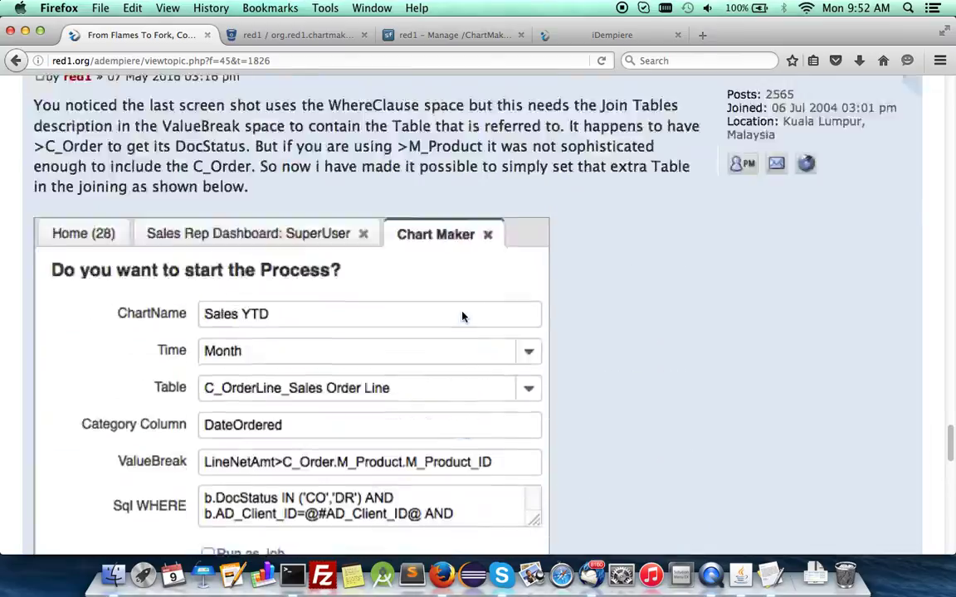
{"action": "scroll", "coordinate": [462, 316], "scroll_direction": "up", "scroll_amount": 20}
{"action": "scroll", "coordinate": [463, 316], "scroll_direction": "down", "scroll_amount": 4}
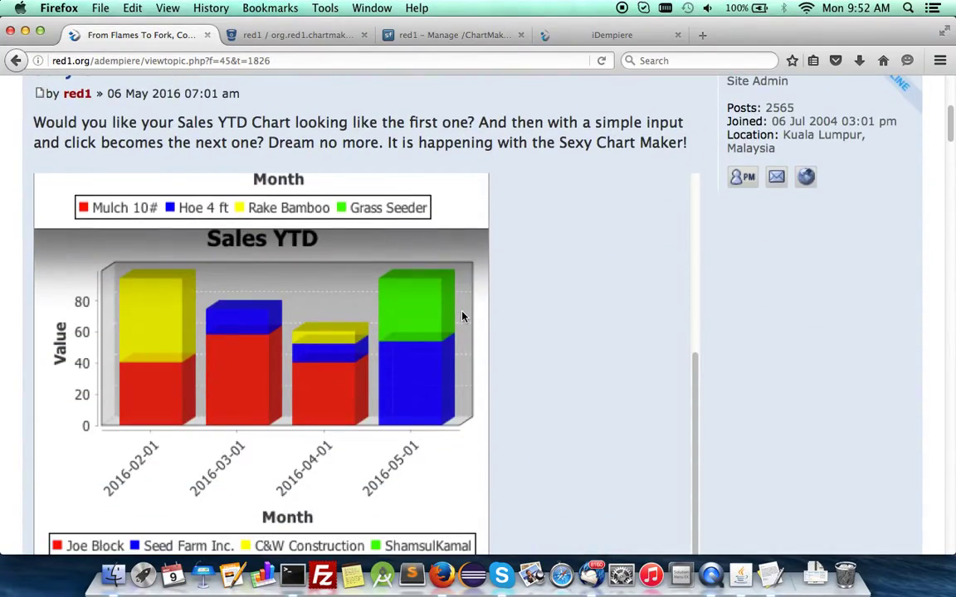
{"action": "scroll", "coordinate": [462, 316], "scroll_direction": "down", "scroll_amount": 1}
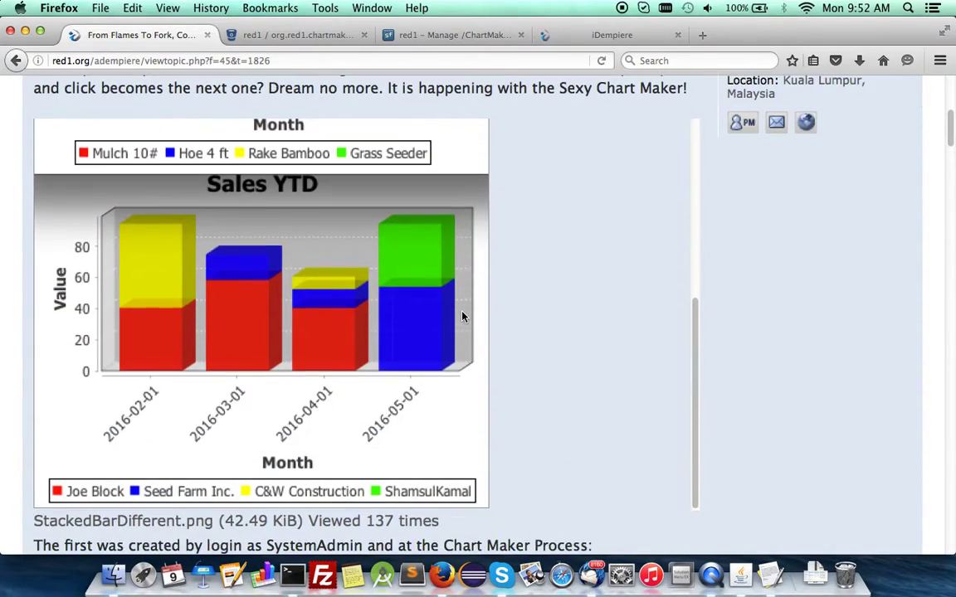
Step: Return to iDempiere, look over the dashboard's Sales YTD chart, and show the Sales YTD chart definition with its datasource records
{"action": "left_click", "coordinate": [606, 35]}
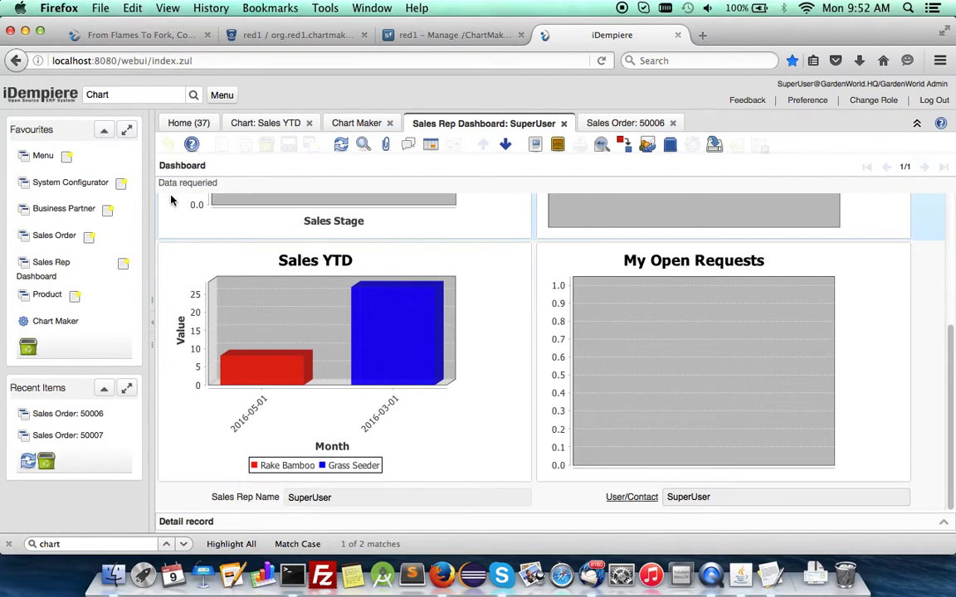
{"action": "scroll", "coordinate": [525, 297], "scroll_direction": "up", "scroll_amount": 2}
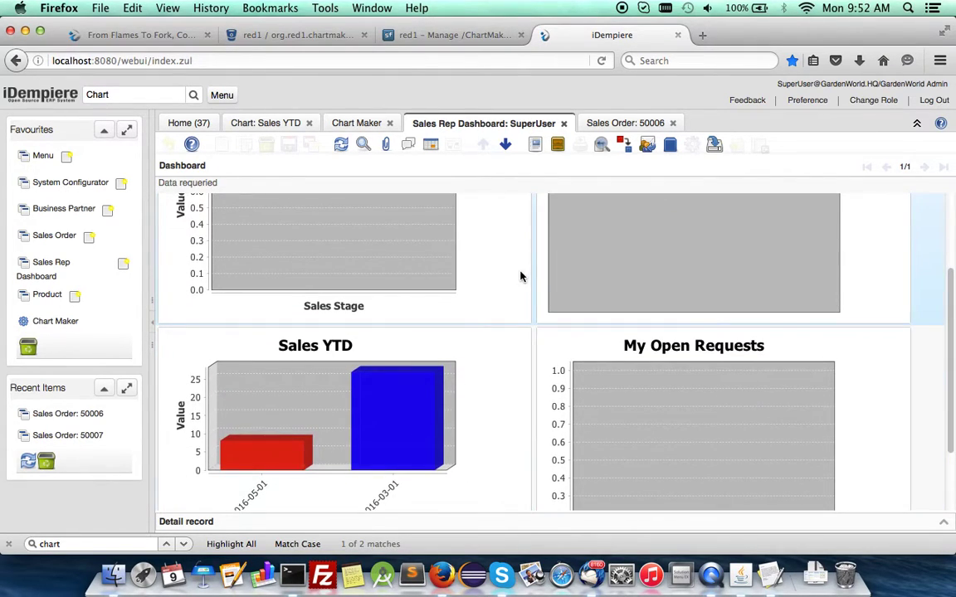
{"action": "scroll", "coordinate": [503, 371], "scroll_direction": "down", "scroll_amount": 2}
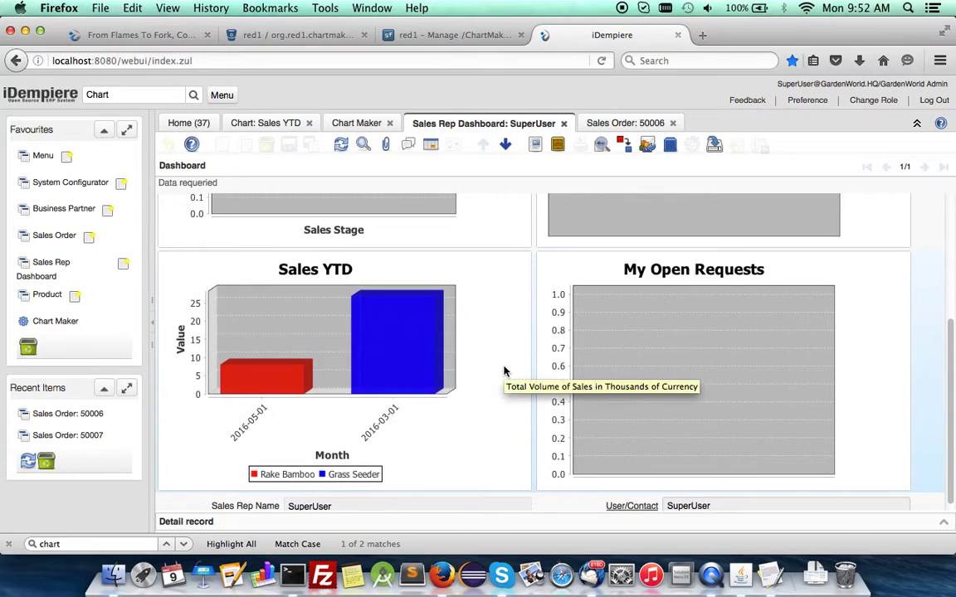
{"action": "left_click", "coordinate": [263, 125]}
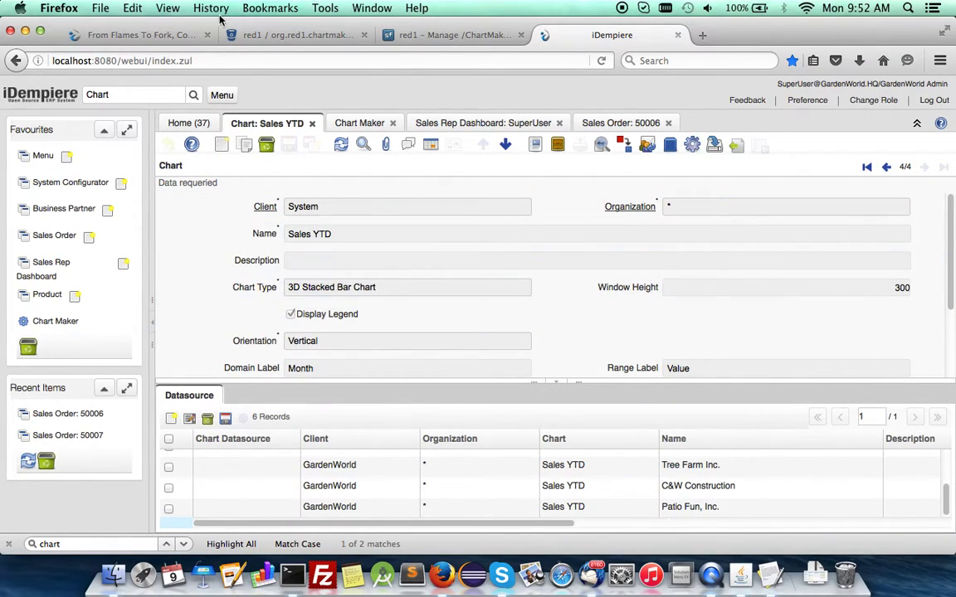
Step: Search the Chart Maker forum topic page for a contributor's first name and then surname, and clear the search text
{"action": "left_click", "coordinate": [143, 41]}
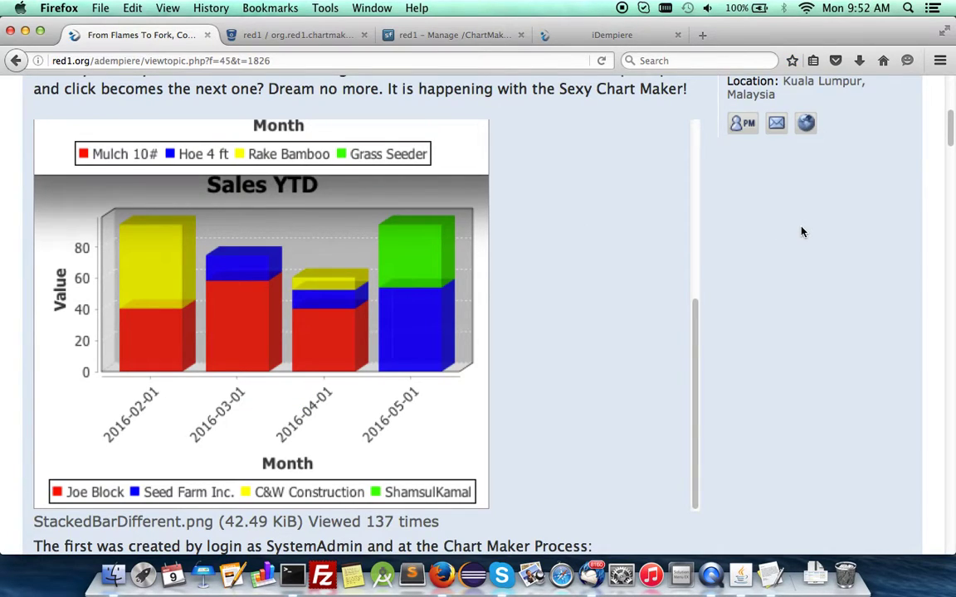
{"action": "key", "text": "super+f"}
{"action": "type", "text": "paul"}
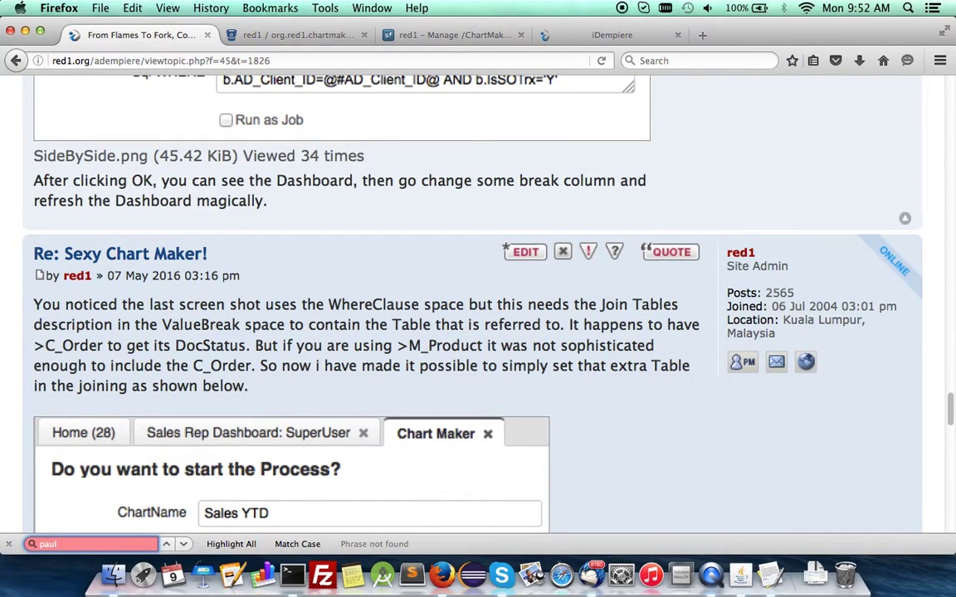
{"action": "key", "text": "BackSpace"}
{"action": "key", "text": "BackSpace"}
{"action": "key", "text": "BackSpace"}
{"action": "key", "text": "BackSpace"}
{"action": "type", "text": "Bowl"}
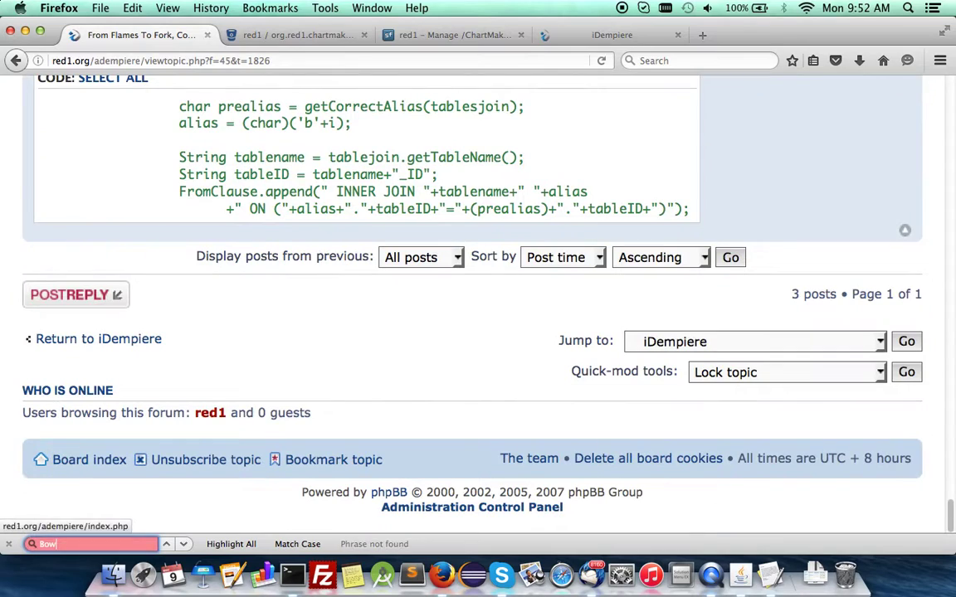
{"action": "key", "text": "BackSpace"}
{"action": "key", "text": "BackSpace"}
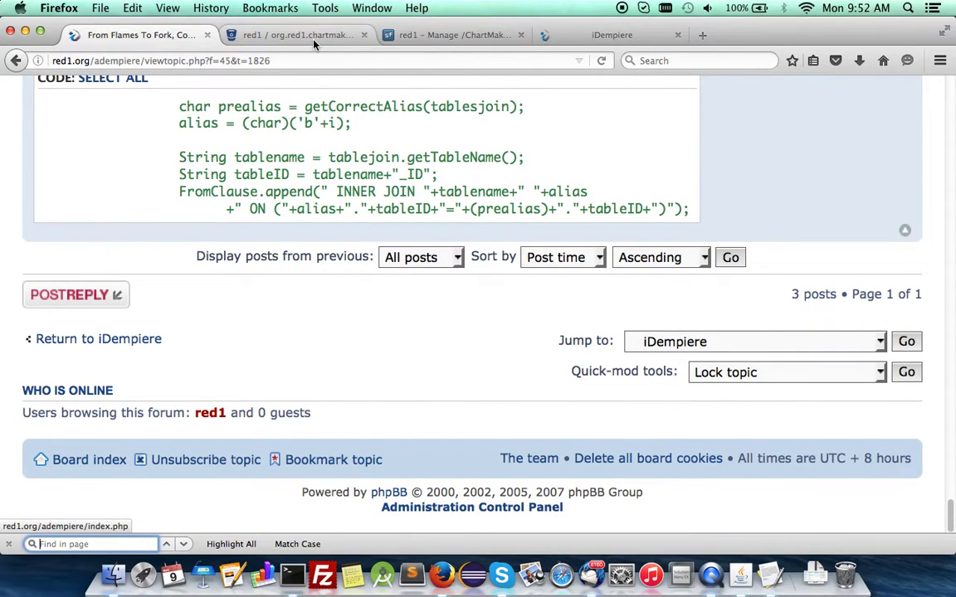
Step: Check the org.red1.chartmaker Bitbucket repository, then read the credits and setup instructions on the SourceForge ChartMaker files page
{"action": "left_click", "coordinate": [281, 34]}
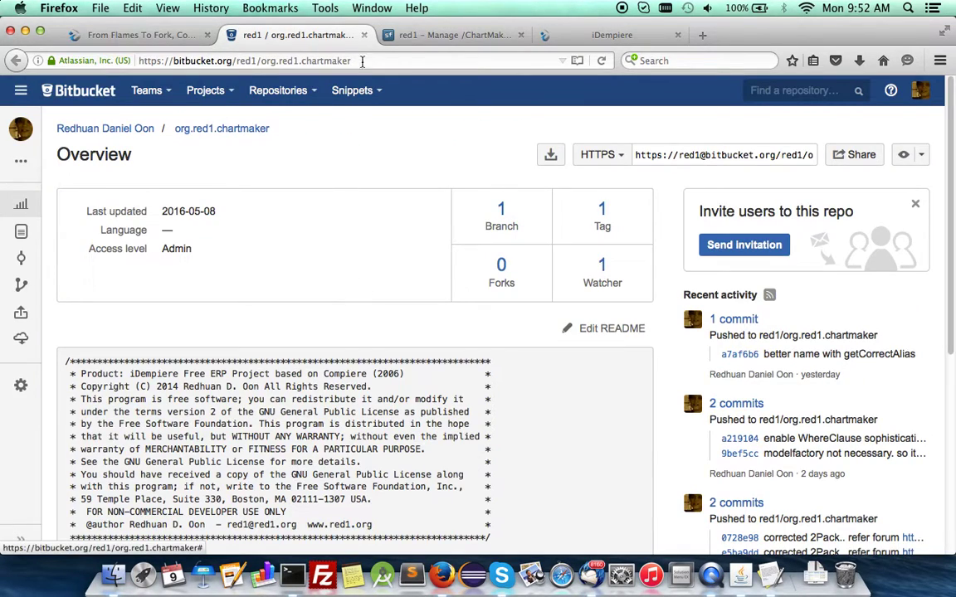
{"action": "left_click", "coordinate": [392, 32]}
{"action": "scroll", "coordinate": [416, 402], "scroll_direction": "down", "scroll_amount": 8}
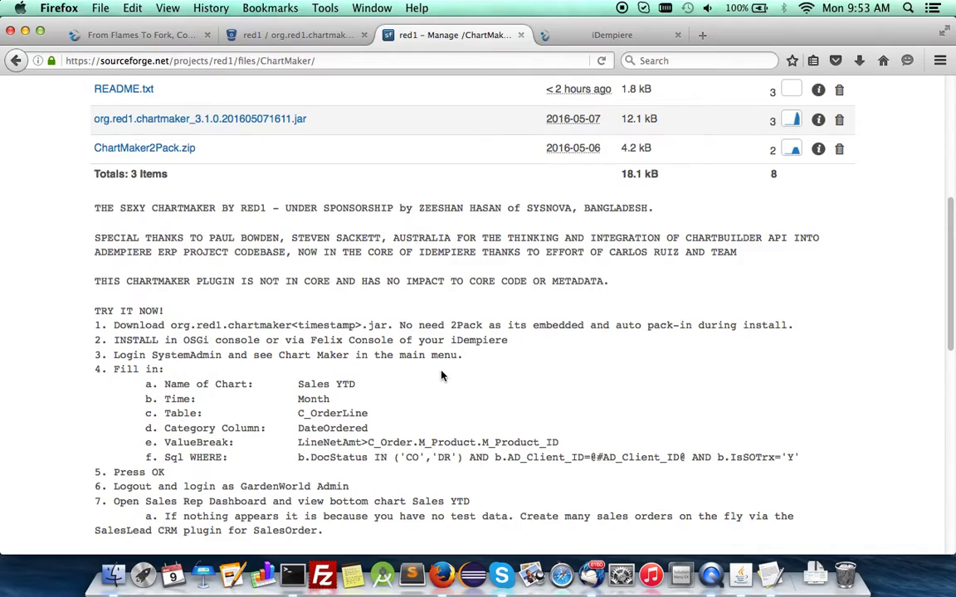
{"action": "scroll", "coordinate": [442, 375], "scroll_direction": "down", "scroll_amount": 5}
{"action": "scroll", "coordinate": [441, 376], "scroll_direction": "down", "scroll_amount": 4}
{"action": "scroll", "coordinate": [442, 376], "scroll_direction": "up", "scroll_amount": 10}
{"action": "scroll", "coordinate": [441, 315], "scroll_direction": "down", "scroll_amount": 7}
{"action": "scroll", "coordinate": [442, 315], "scroll_direction": "up", "scroll_amount": 1}
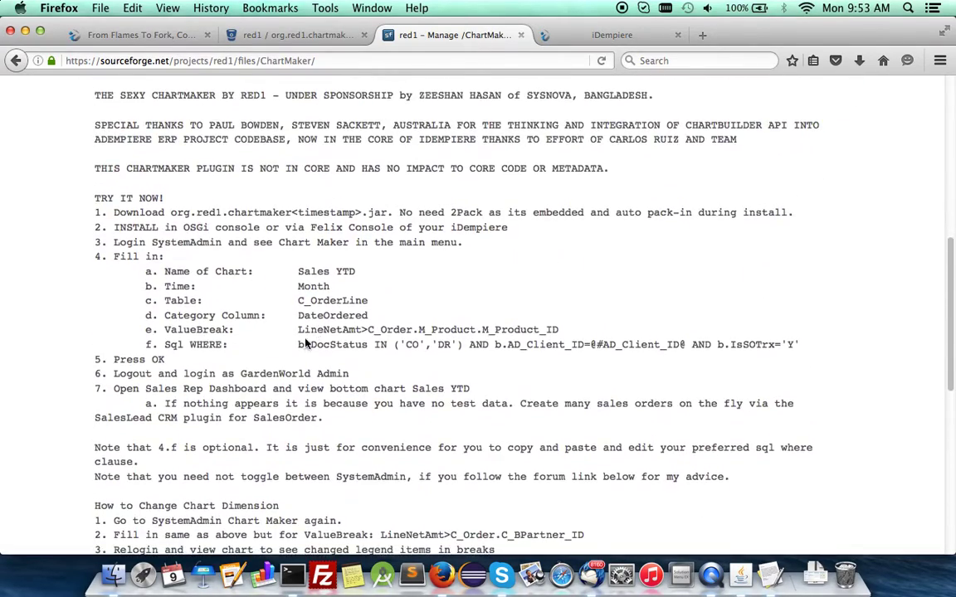
Step: Highlight the README's ValueBreak expression and Sql WHERE clause in turn, and clear the selection
{"action": "left_click_drag", "start_coordinate": [300, 330], "coordinate": [558, 331]}
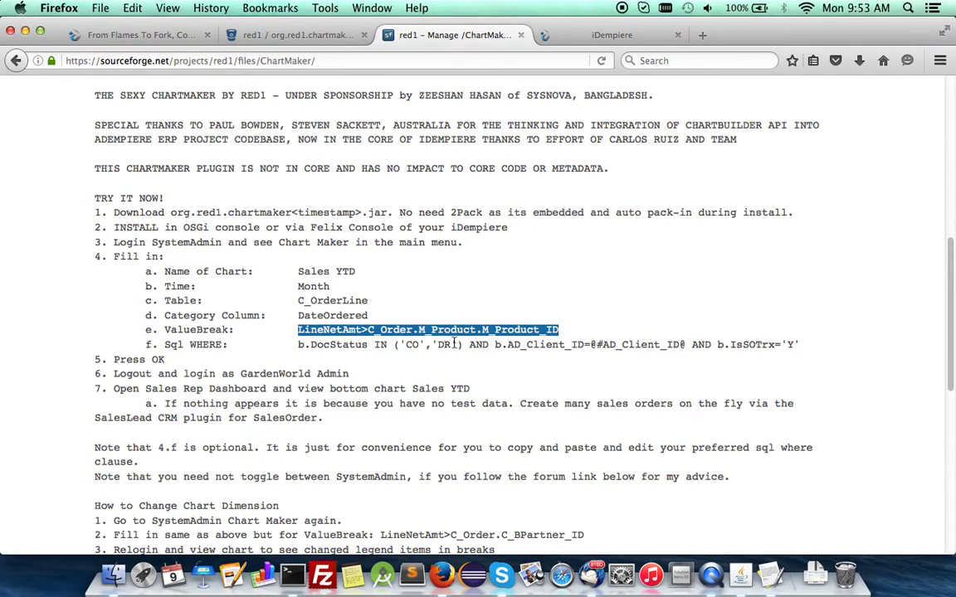
{"action": "left_click", "coordinate": [299, 347]}
{"action": "left_click_drag", "start_coordinate": [298, 346], "coordinate": [801, 345]}
{"action": "left_click", "coordinate": [632, 430]}
Step: Review the rest of the ChartMaker README, including the chart dimension instructions and forum link, and the list of downloadable files
{"action": "scroll", "coordinate": [632, 431], "scroll_direction": "down", "scroll_amount": 3}
{"action": "scroll", "coordinate": [632, 431], "scroll_direction": "down", "scroll_amount": 2}
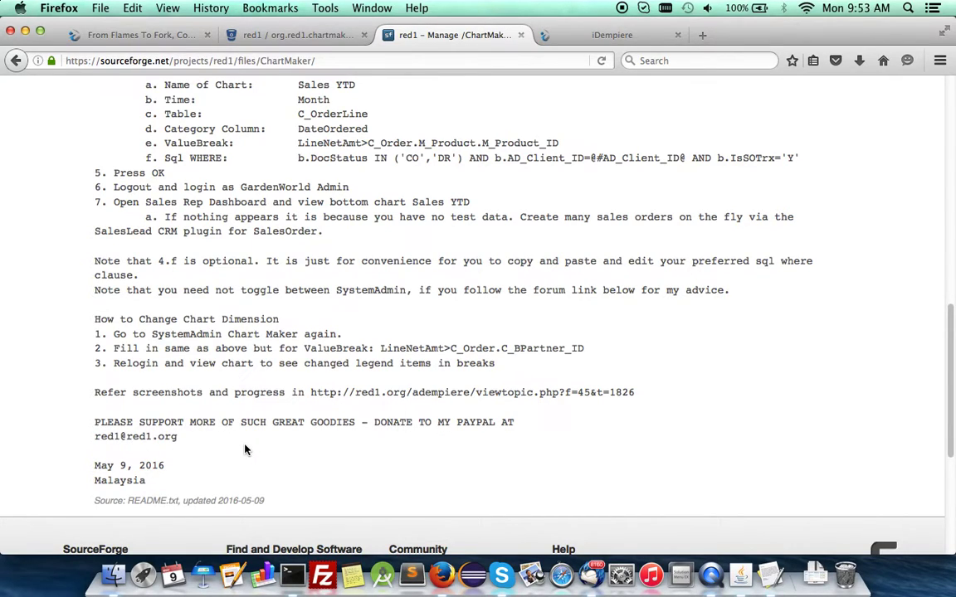
{"action": "scroll", "coordinate": [245, 450], "scroll_direction": "up", "scroll_amount": 15}
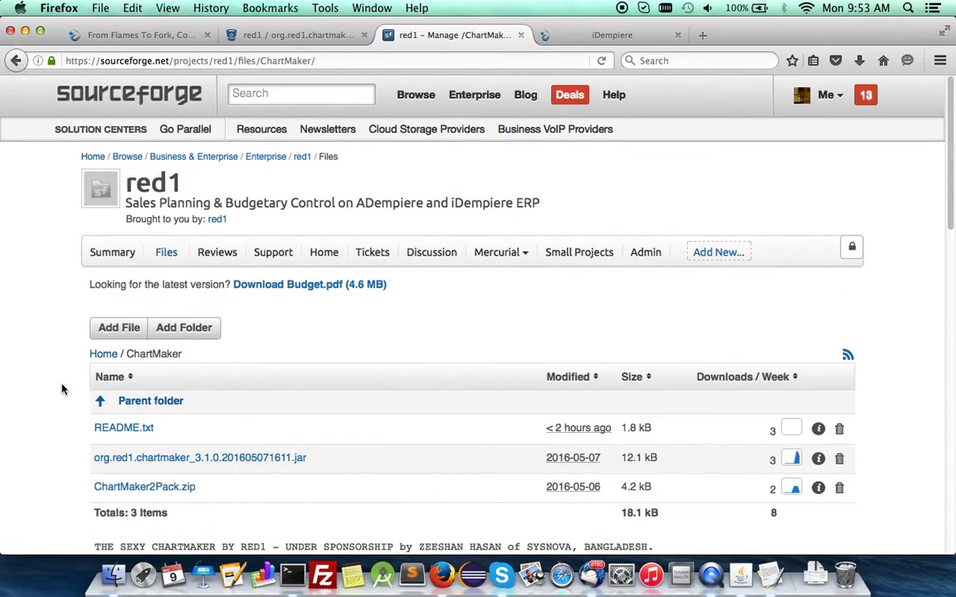
{"action": "scroll", "coordinate": [61, 390], "scroll_direction": "down", "scroll_amount": 20}
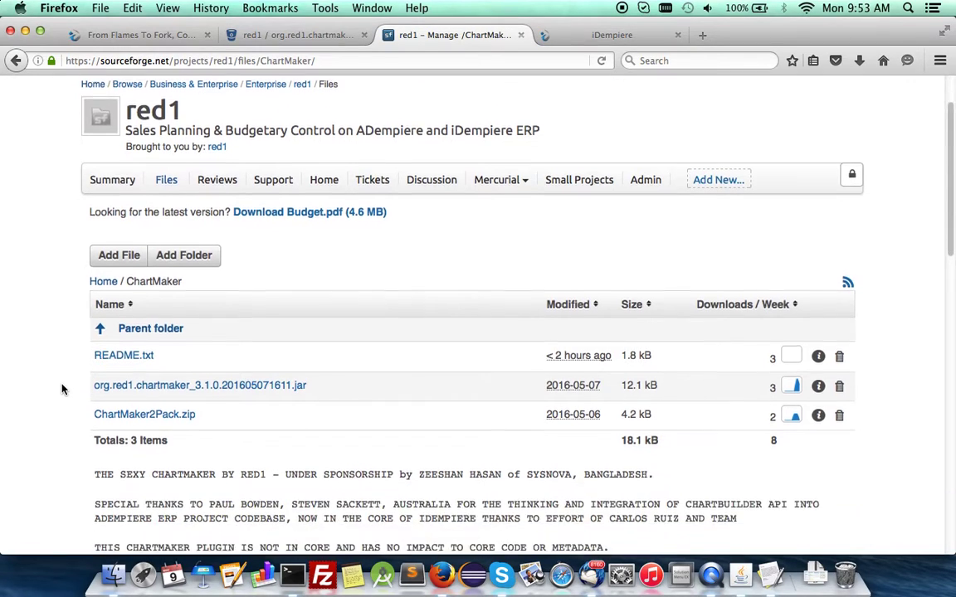
{"action": "scroll", "coordinate": [61, 389], "scroll_direction": "up", "scroll_amount": 15}
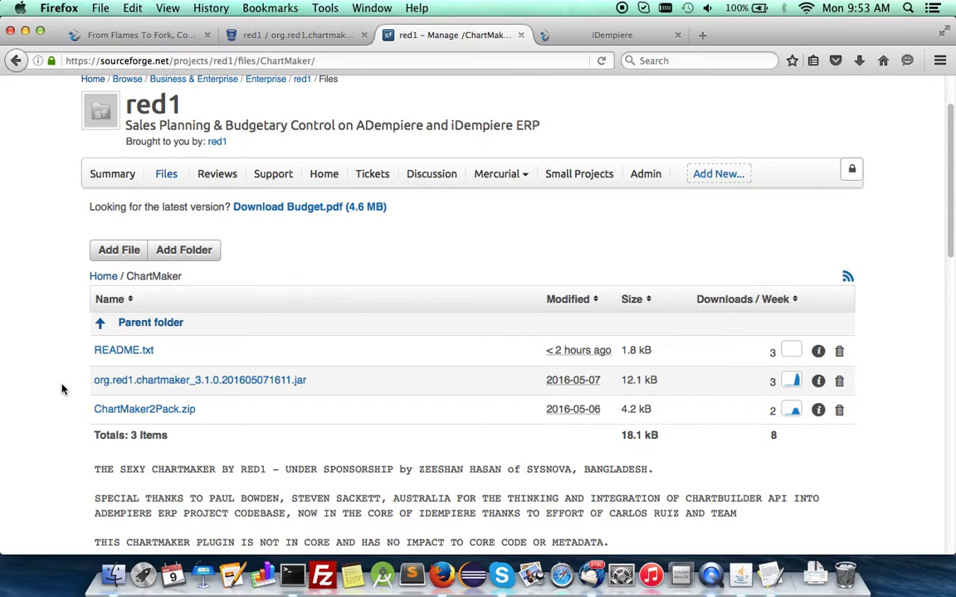
{"action": "scroll", "coordinate": [62, 389], "scroll_direction": "down", "scroll_amount": 4}
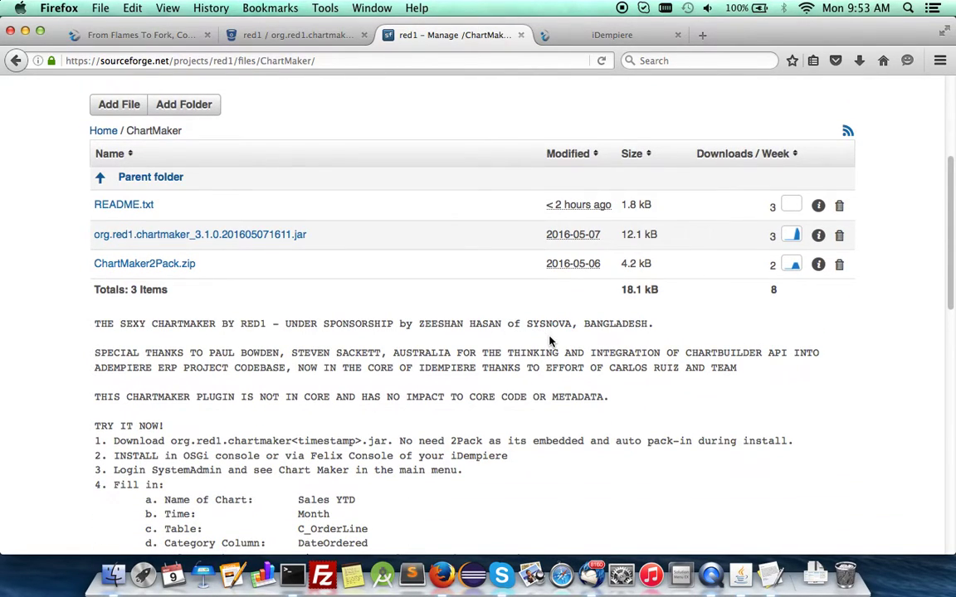
{"action": "scroll", "coordinate": [549, 340], "scroll_direction": "down", "scroll_amount": 13}
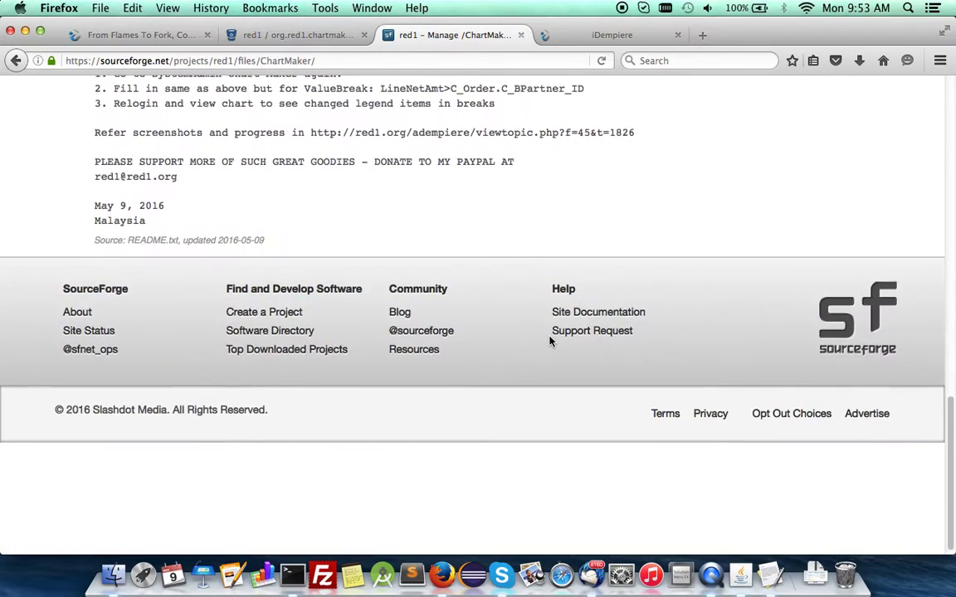
{"action": "scroll", "coordinate": [549, 340], "scroll_direction": "up", "scroll_amount": 4}
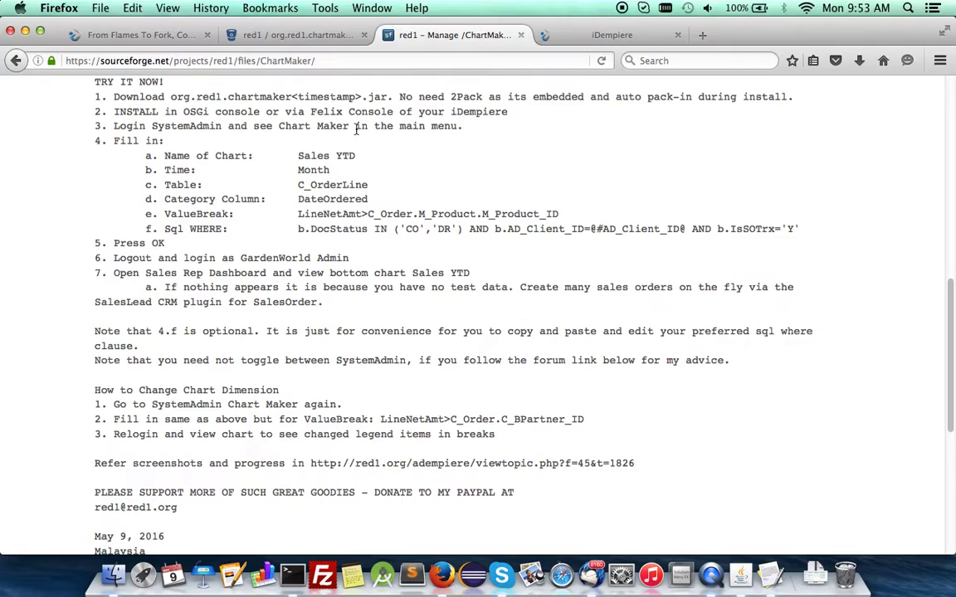
Step: Return to the first post of the Sexy Chart Maker forum topic and view its Sales YTD example chart
{"action": "left_click", "coordinate": [144, 36]}
{"action": "scroll", "coordinate": [124, 101], "scroll_direction": "up", "scroll_amount": 20}
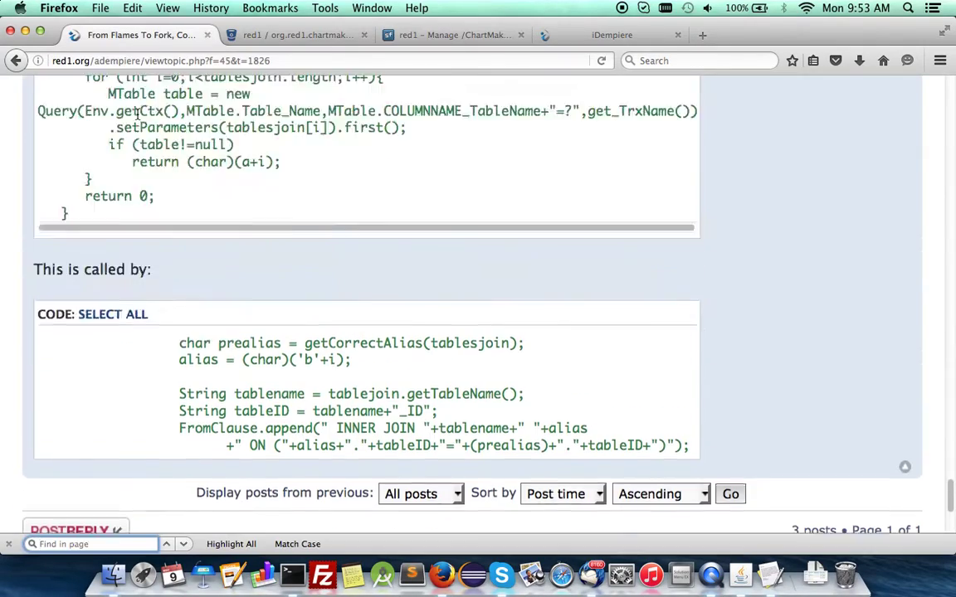
{"action": "scroll", "coordinate": [139, 120], "scroll_direction": "down", "scroll_amount": 1}
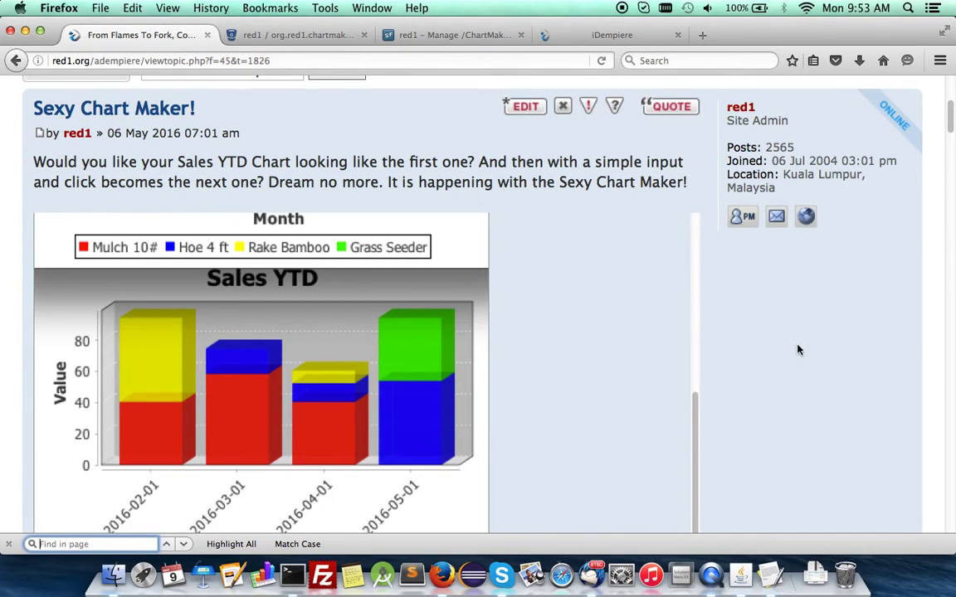
Step: Open the iDempiere forum that contains the Sexy Chart Maker topic and look over its announcements and plugin topics
{"action": "scroll", "coordinate": [798, 349], "scroll_direction": "down", "scroll_amount": 1}
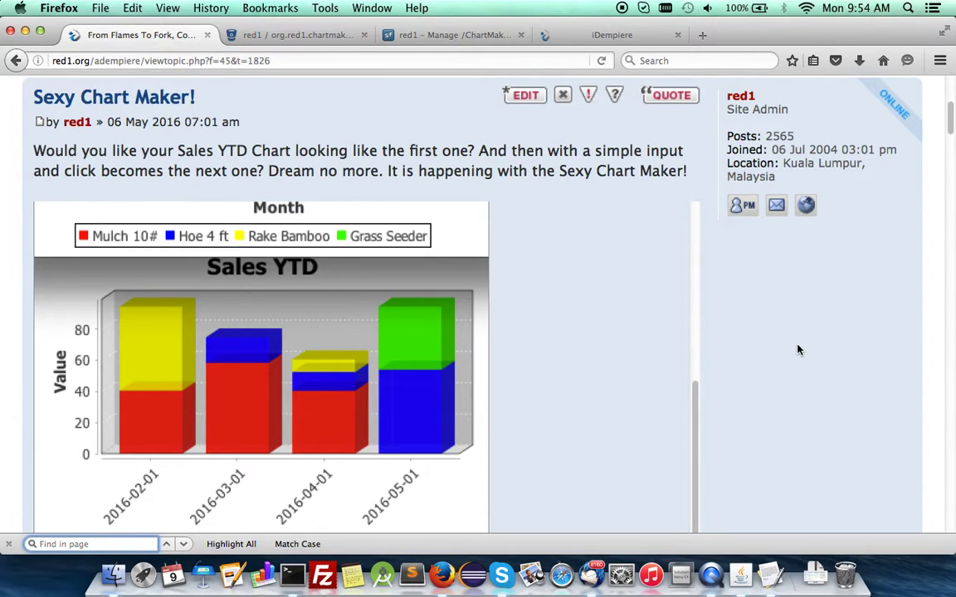
{"action": "scroll", "coordinate": [798, 349], "scroll_direction": "up", "scroll_amount": 1}
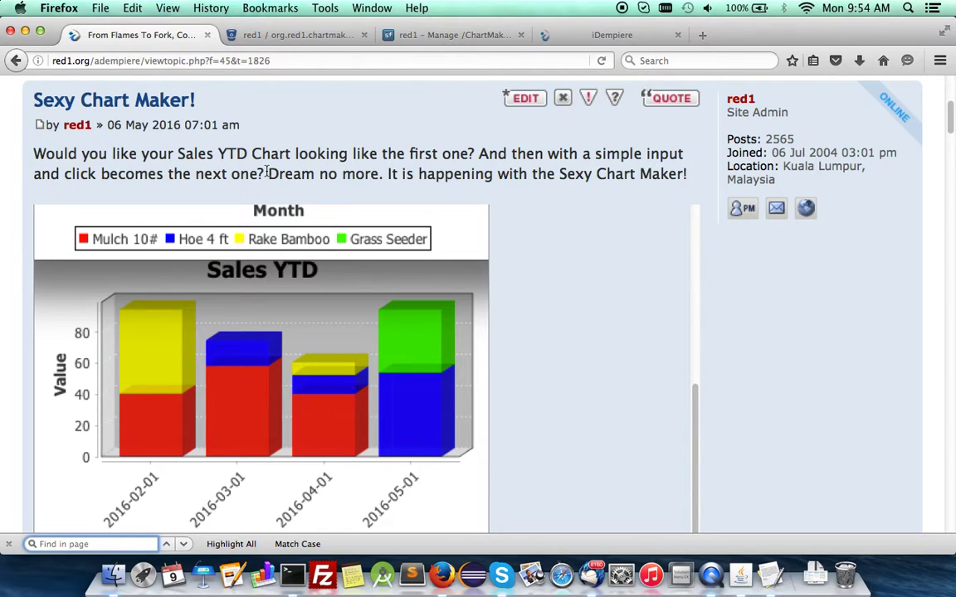
{"action": "scroll", "coordinate": [248, 162], "scroll_direction": "up", "scroll_amount": 5}
{"action": "left_click", "coordinate": [356, 204]}
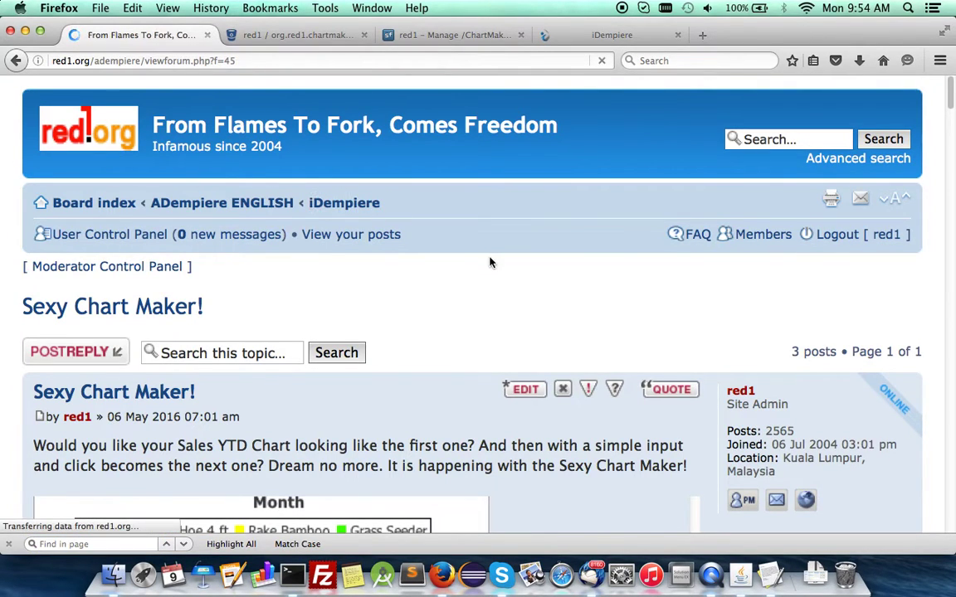
{"action": "scroll", "coordinate": [489, 262], "scroll_direction": "down", "scroll_amount": 5}
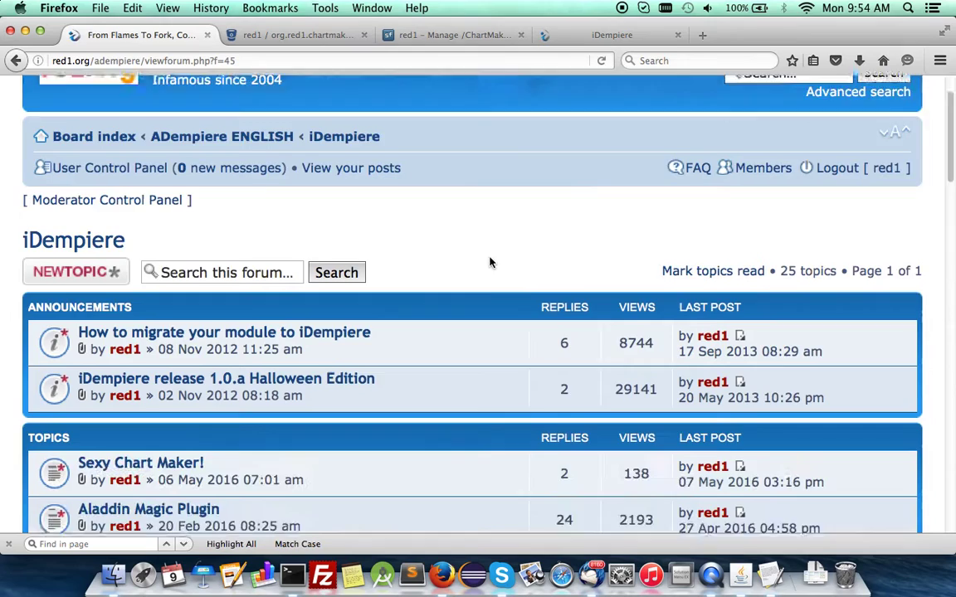
{"action": "scroll", "coordinate": [489, 262], "scroll_direction": "down", "scroll_amount": 2}
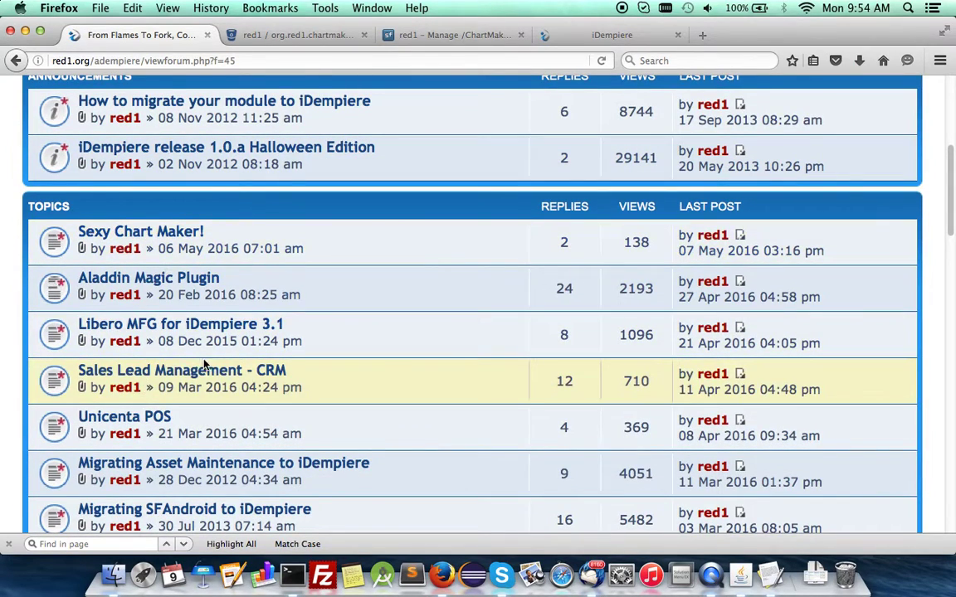
{"action": "scroll", "coordinate": [418, 333], "scroll_direction": "up", "scroll_amount": 5}
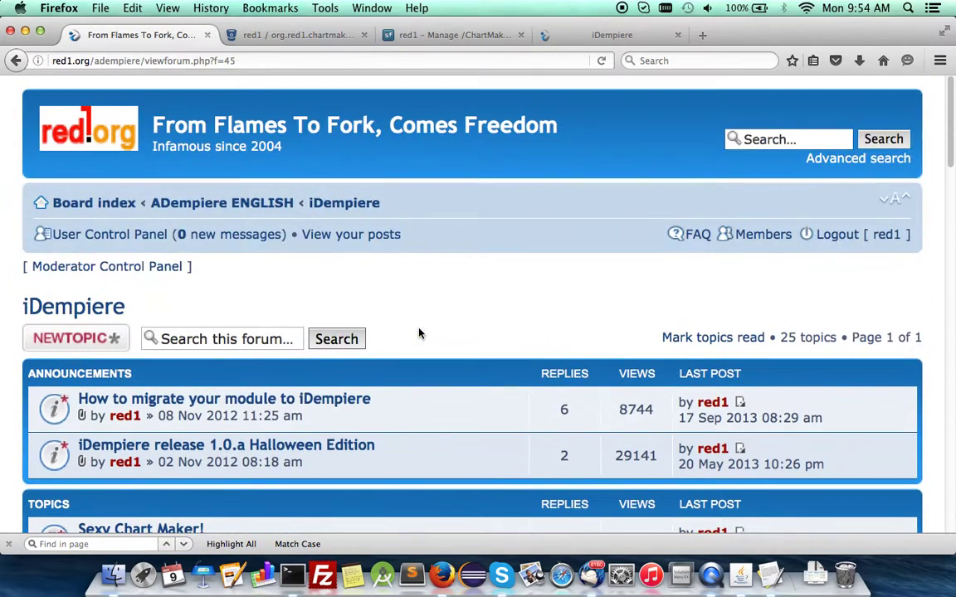